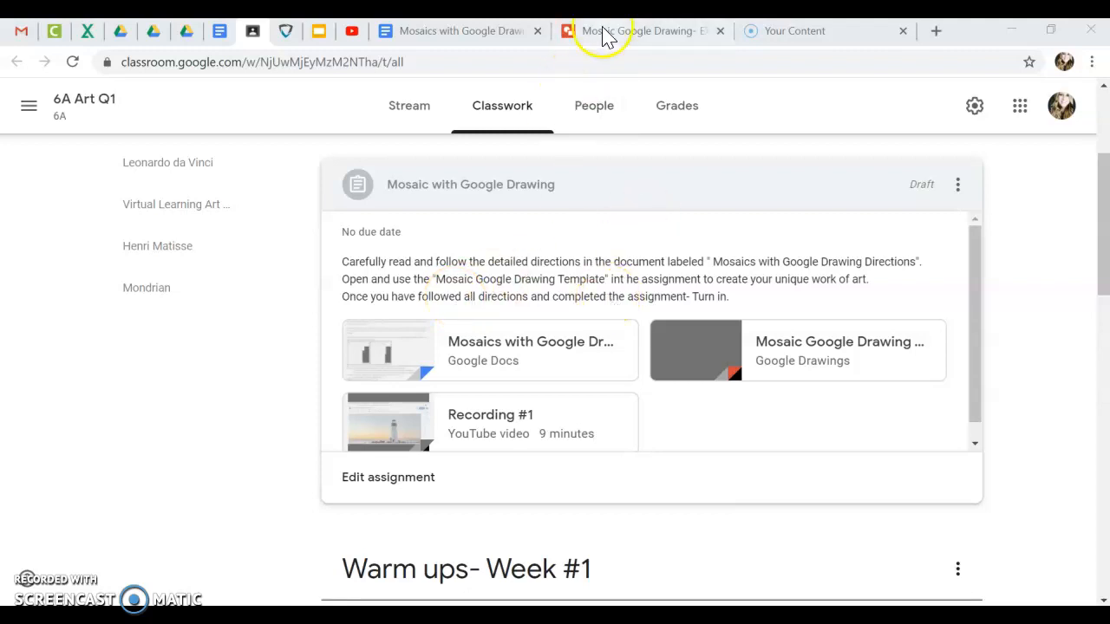
Review the opening steps of the Mosaics with Google Drawing Directions document alongside the blank black example drawing
left_click(468, 34)
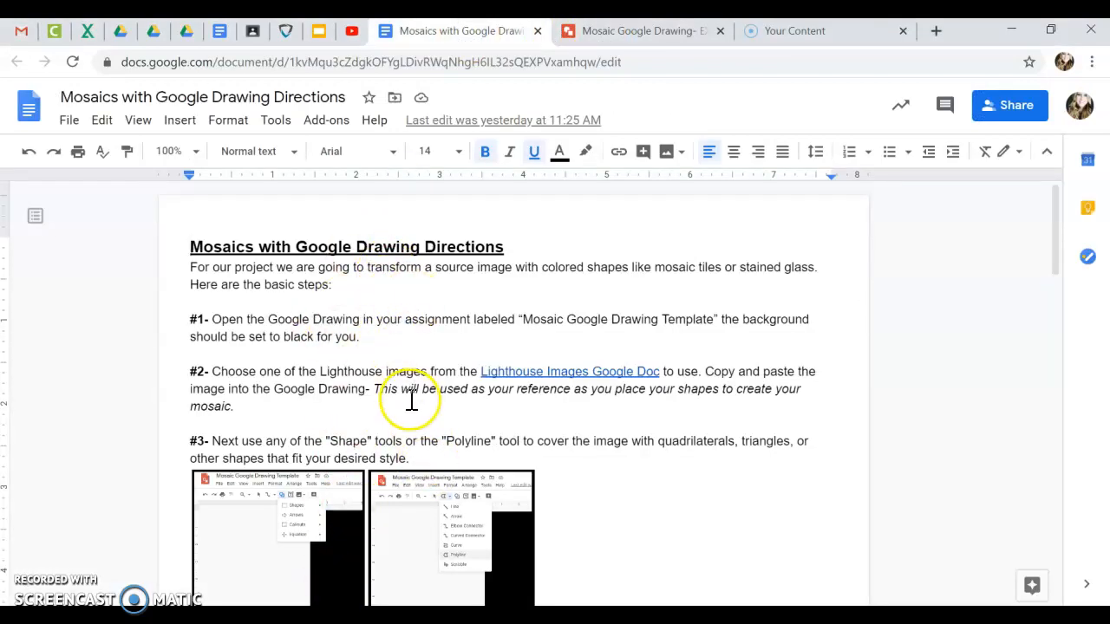
left_click(595, 30)
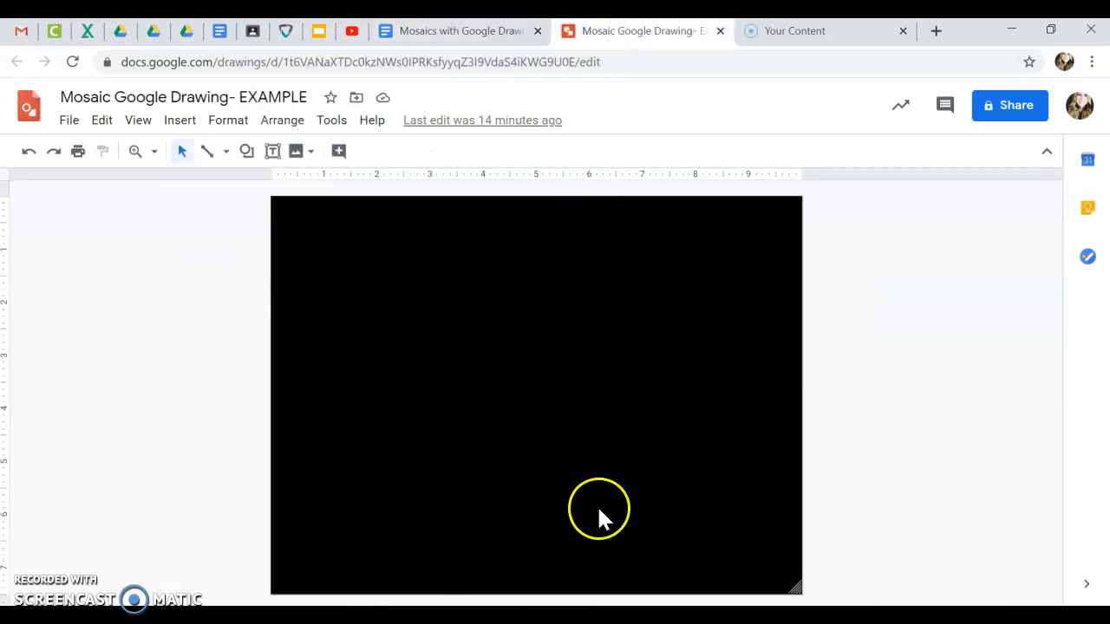
left_click(492, 35)
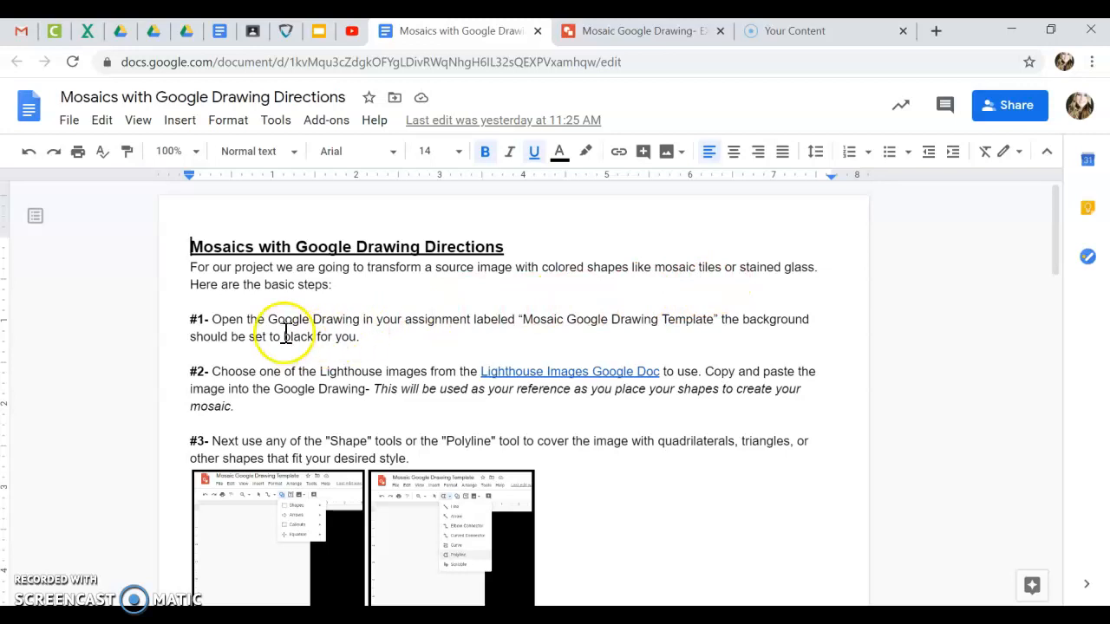
scroll(275, 353, "down", 1)
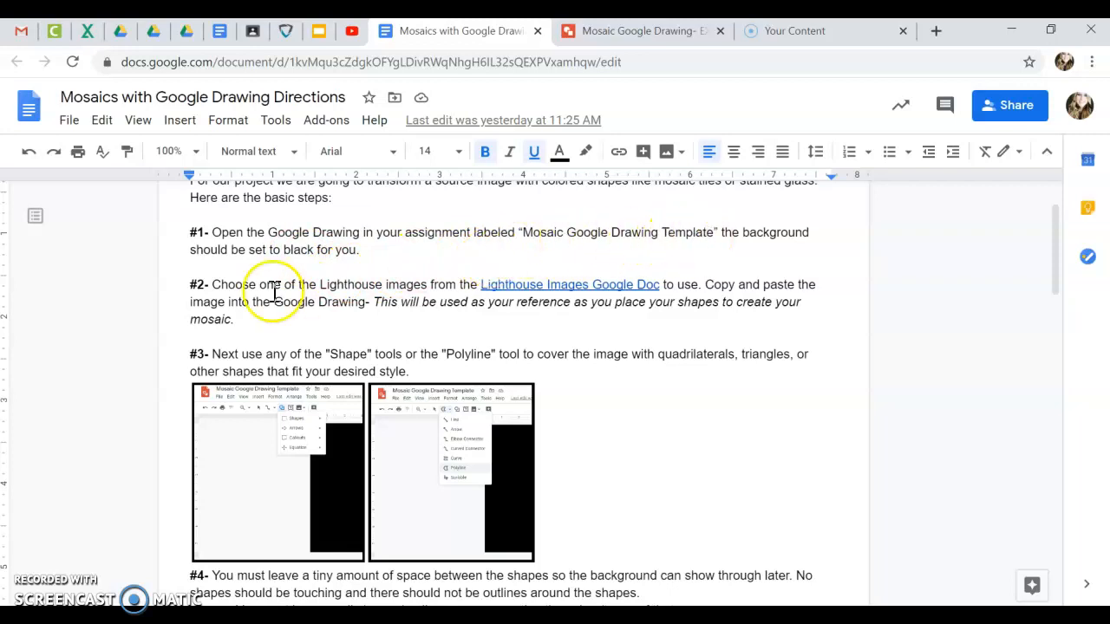
left_click(613, 40)
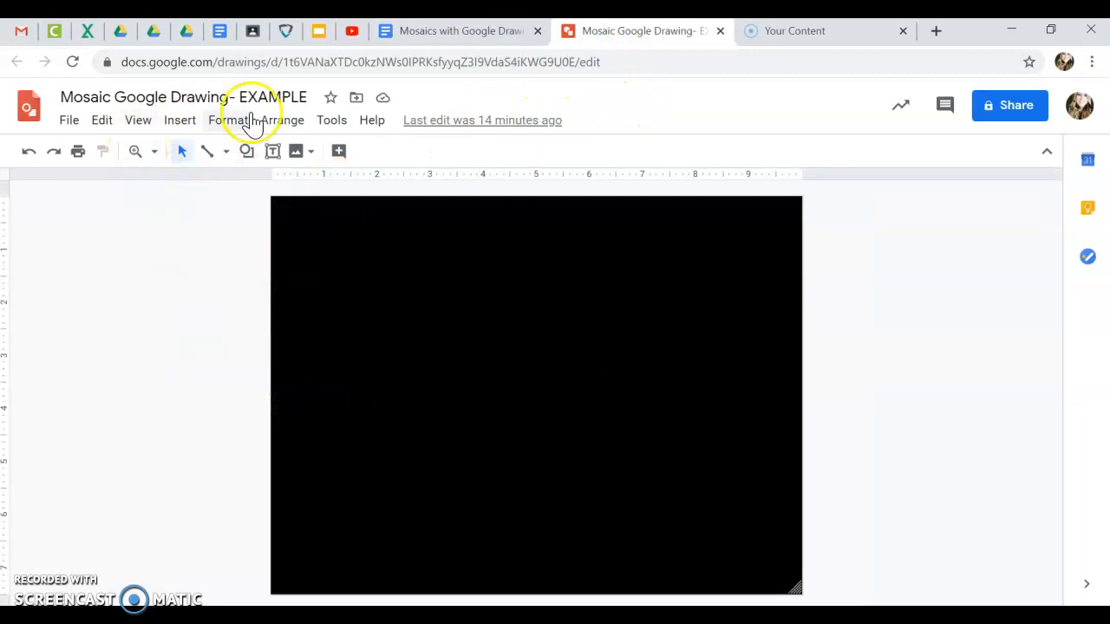
left_click(434, 41)
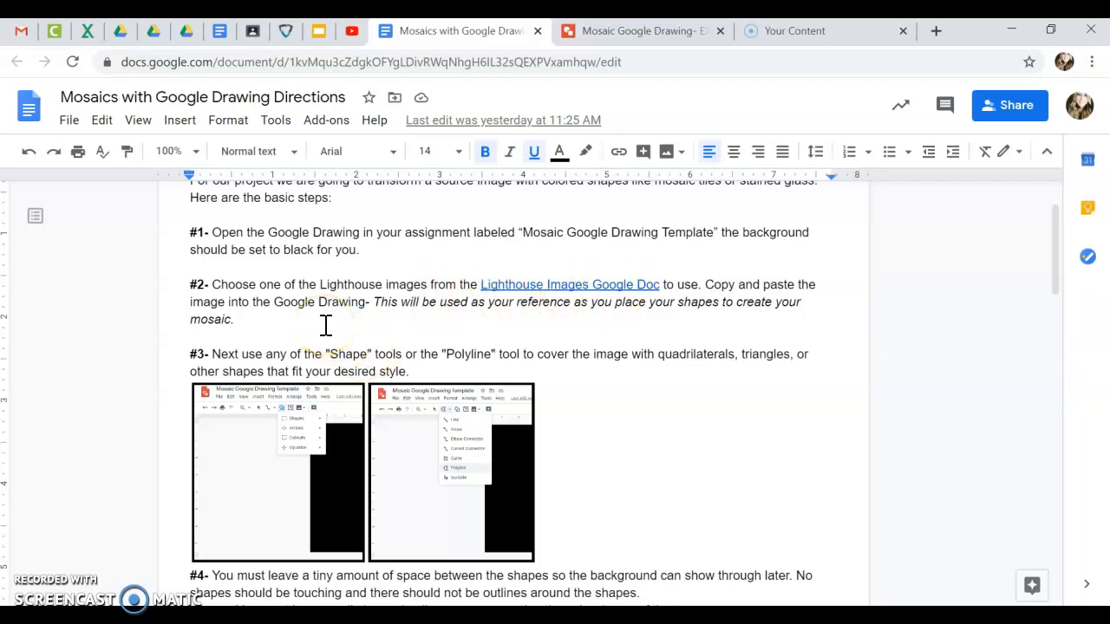
Open the Lighthouse Images document linked in direction #2 and browse to the sunset photo of the white lighthouse
left_click(555, 286)
left_click(566, 311)
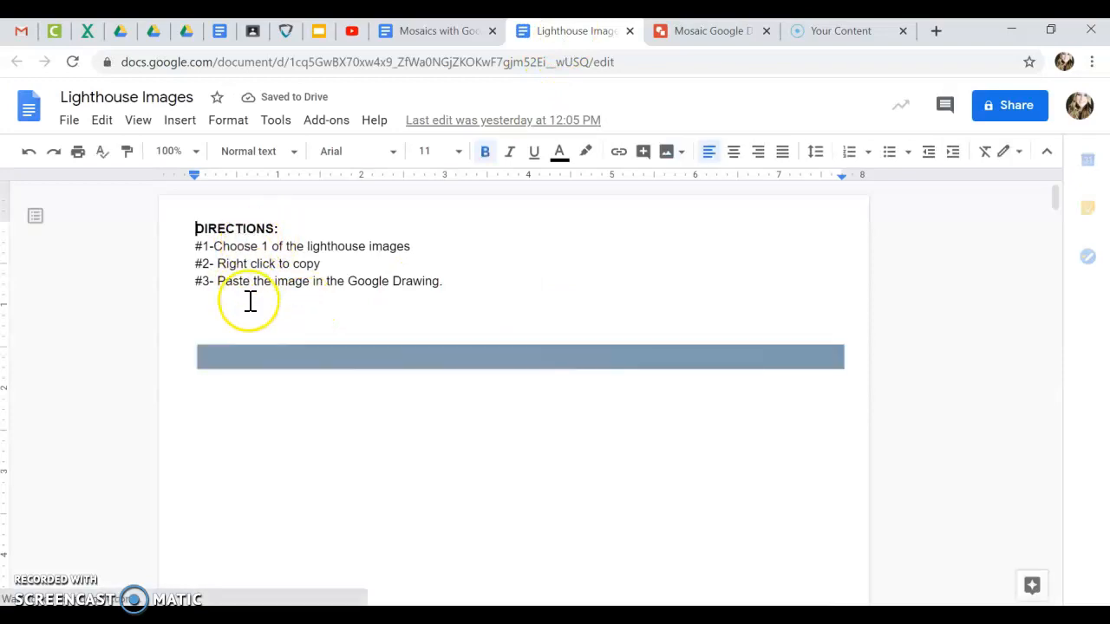
scroll(249, 301, "down", 6)
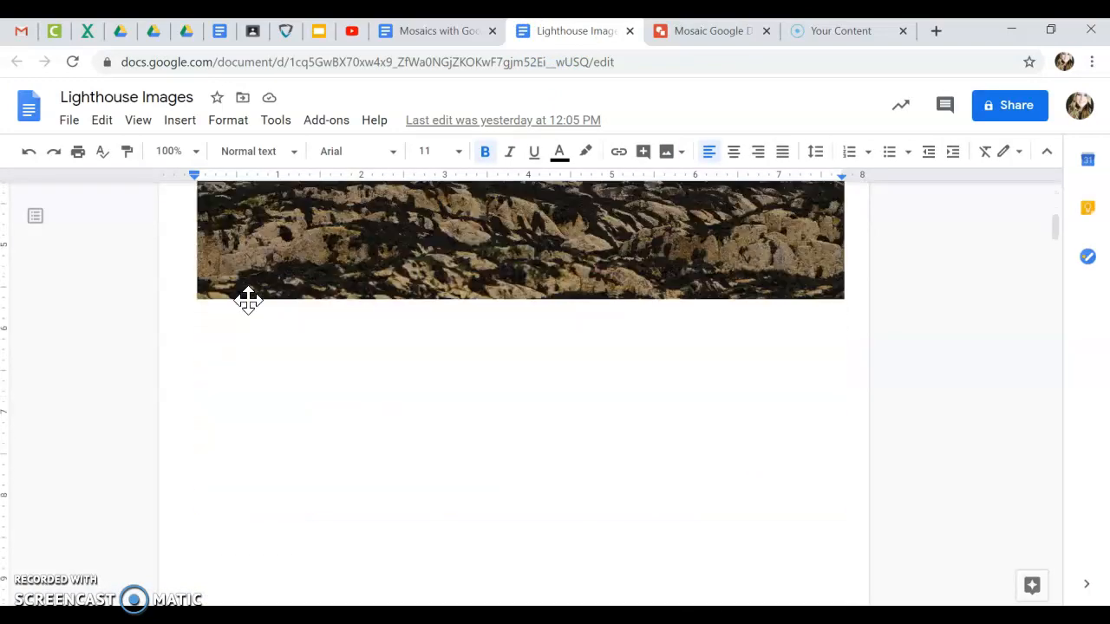
scroll(250, 300, "down", 10)
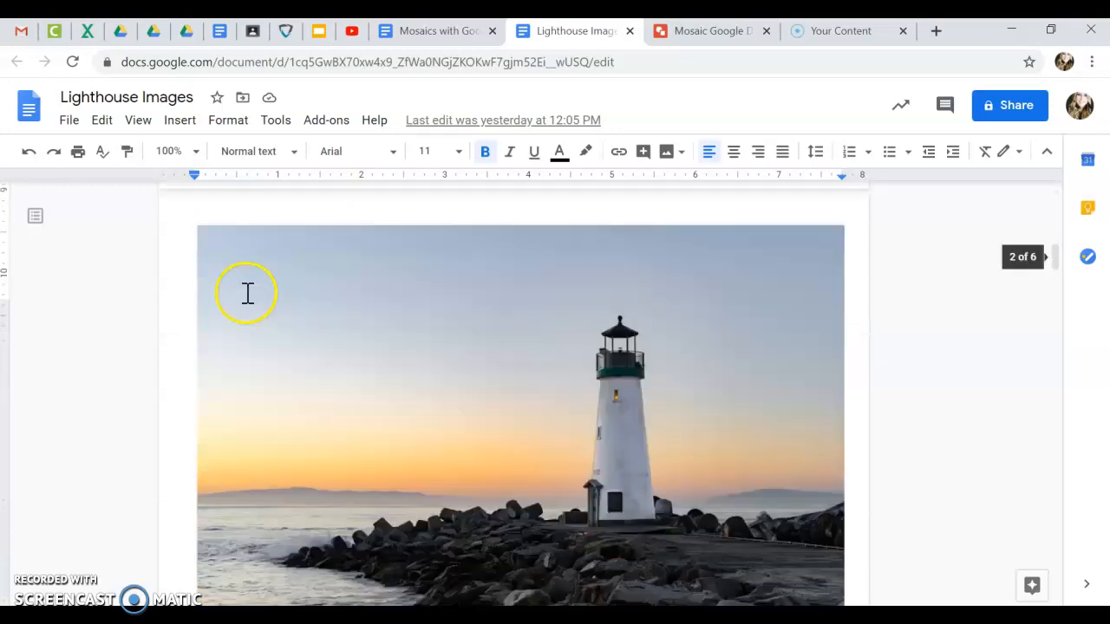
scroll(245, 298, "down", 2)
scroll(245, 294, "up", 10)
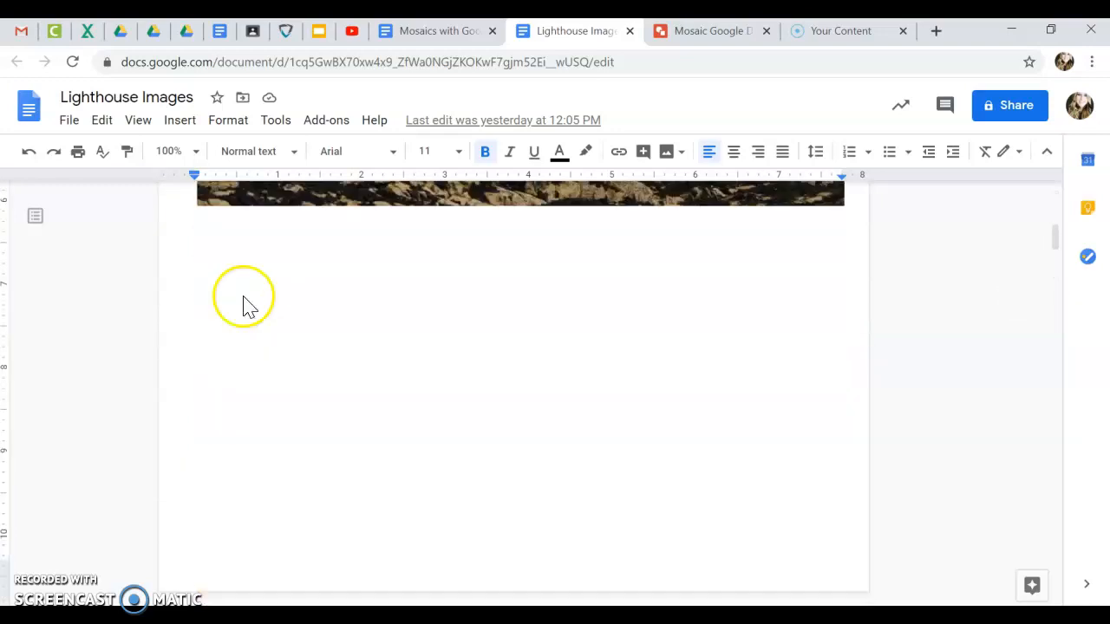
scroll(243, 298, "down", 6)
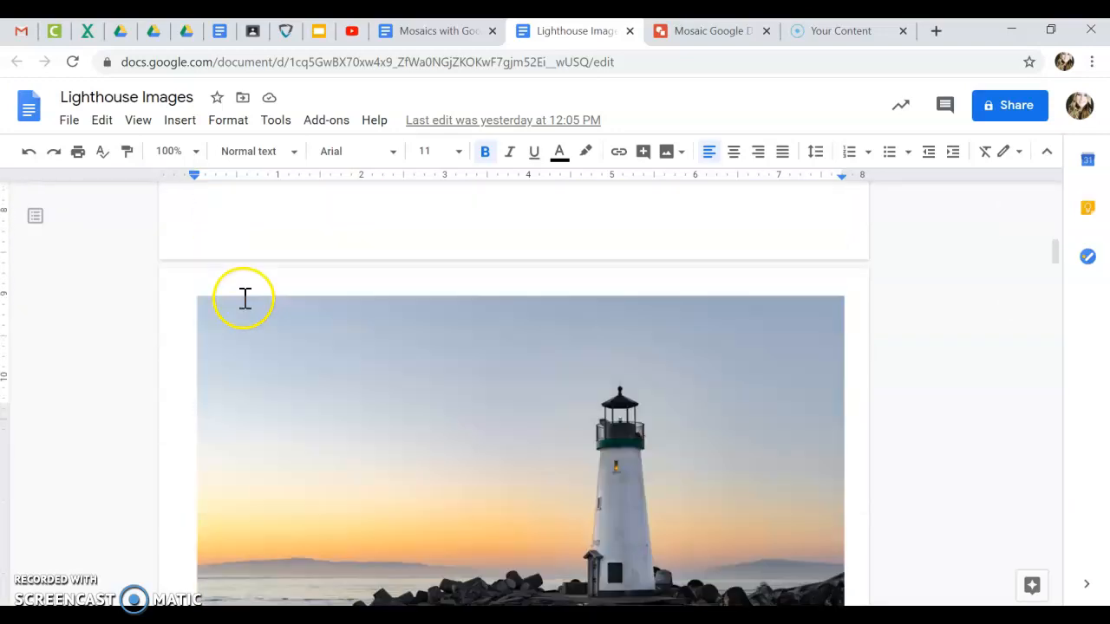
Copy the sunset lighthouse photo and paste it into the Mosaic Google Drawing- EXAMPLE canvas
left_click(305, 356)
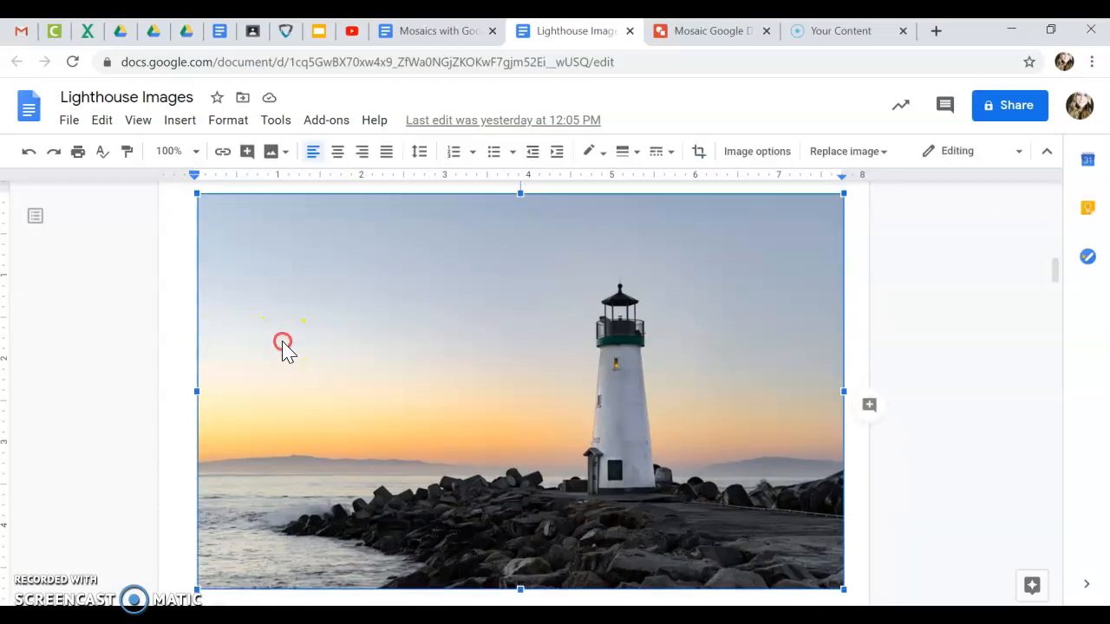
right_click(284, 347)
left_click(341, 186)
left_click(694, 31)
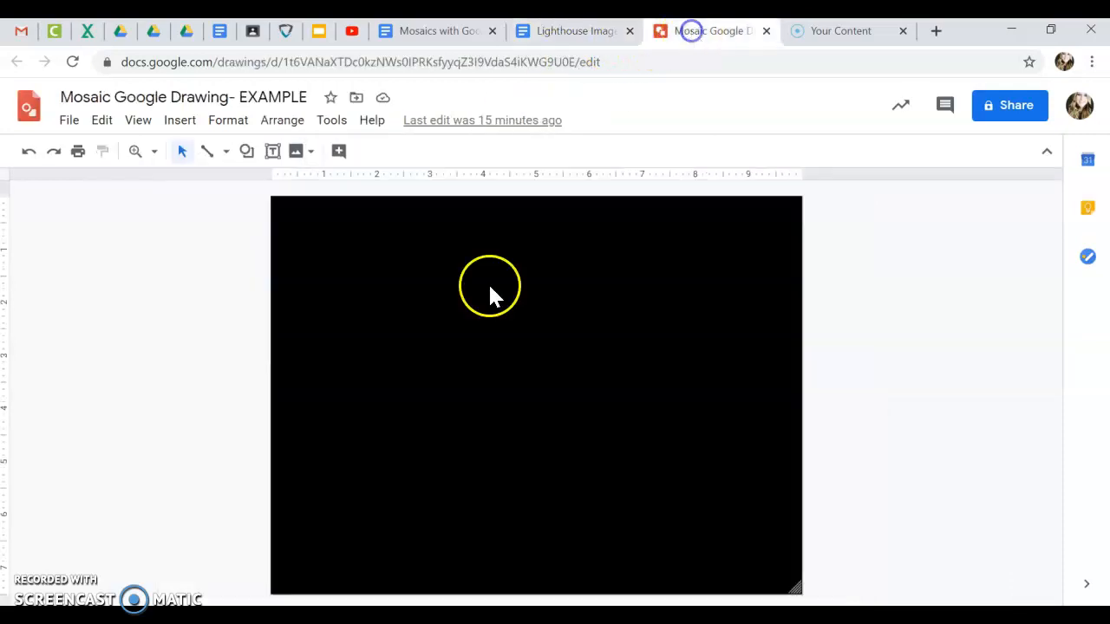
right_click(441, 330)
left_click(489, 400)
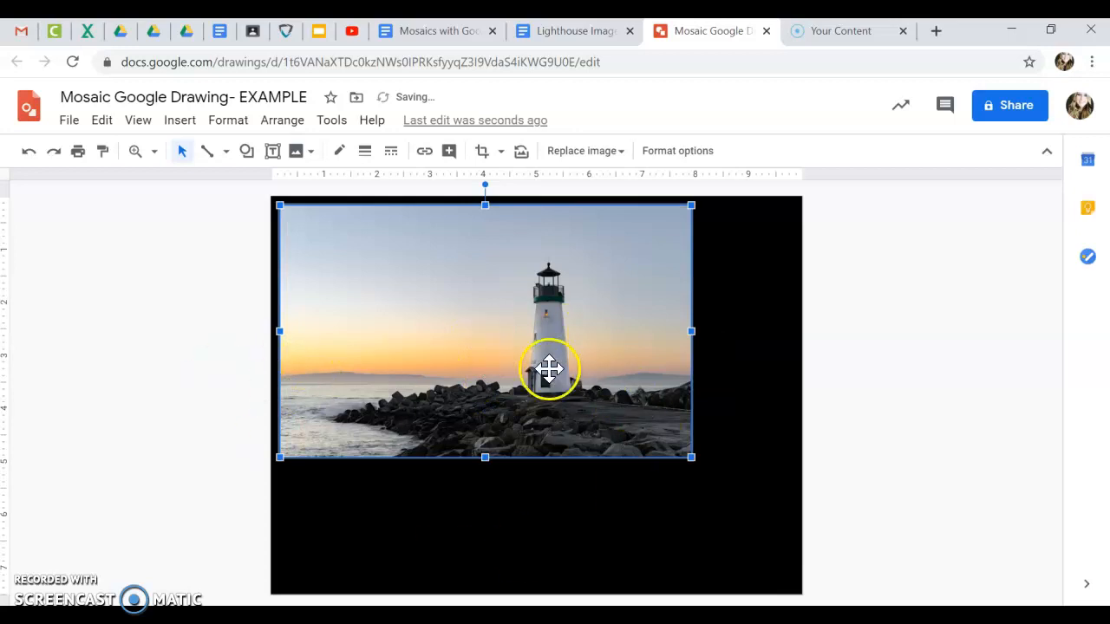
Enlarge the pasted lighthouse photo to the full canvas width and nudge it down to roughly the vertical centre
left_click_drag(451, 330, 443, 329)
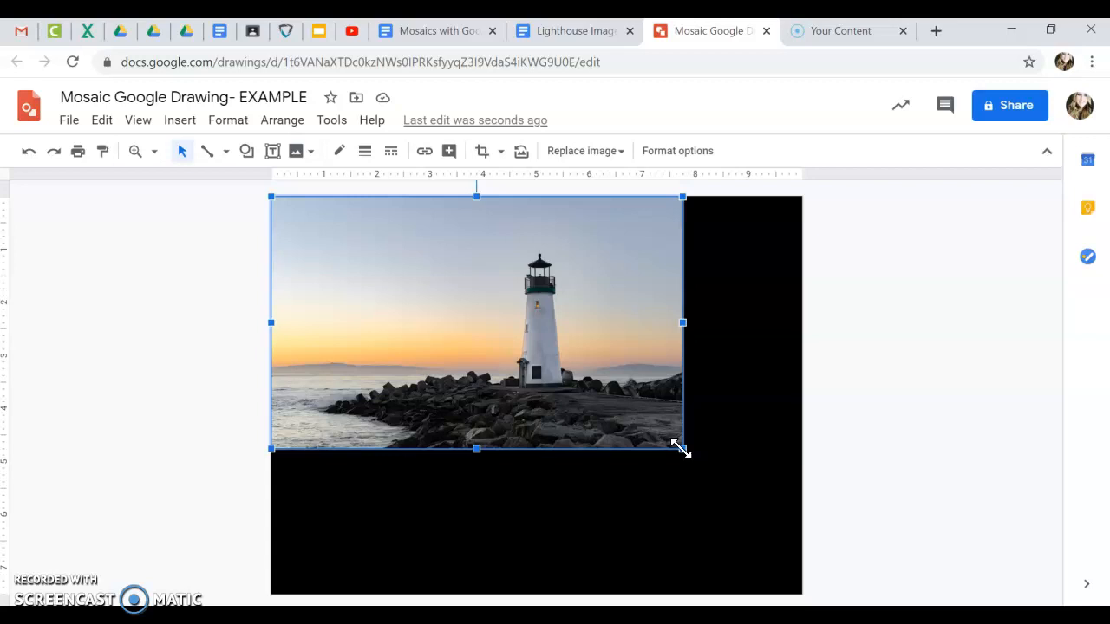
left_click_drag(680, 448, 746, 521)
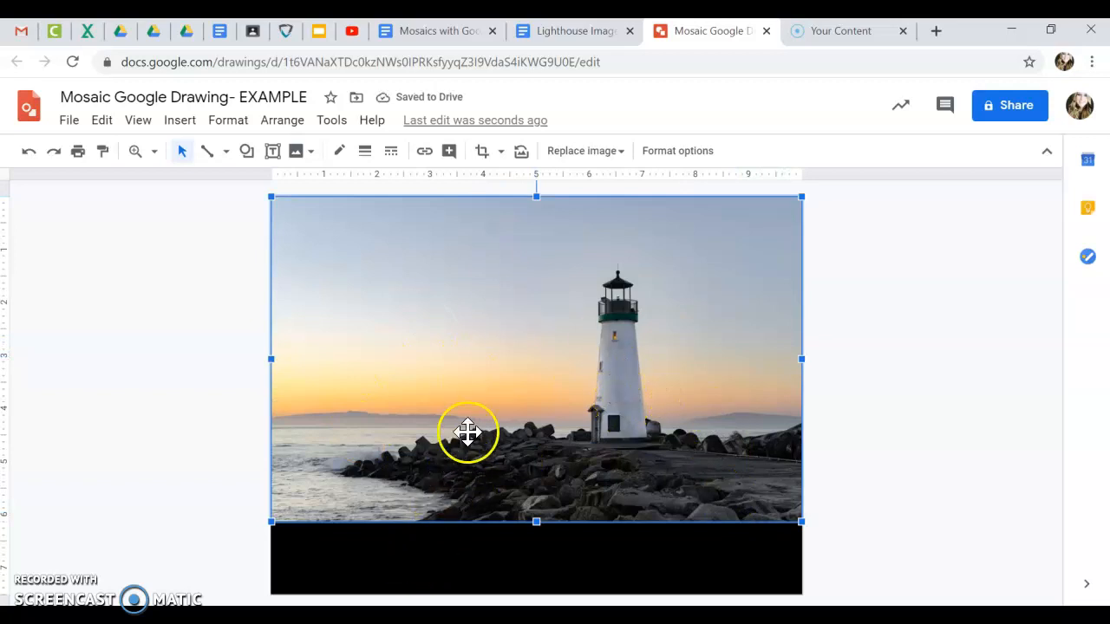
key("Down")
key("Down")
key("Down")
key("Down")
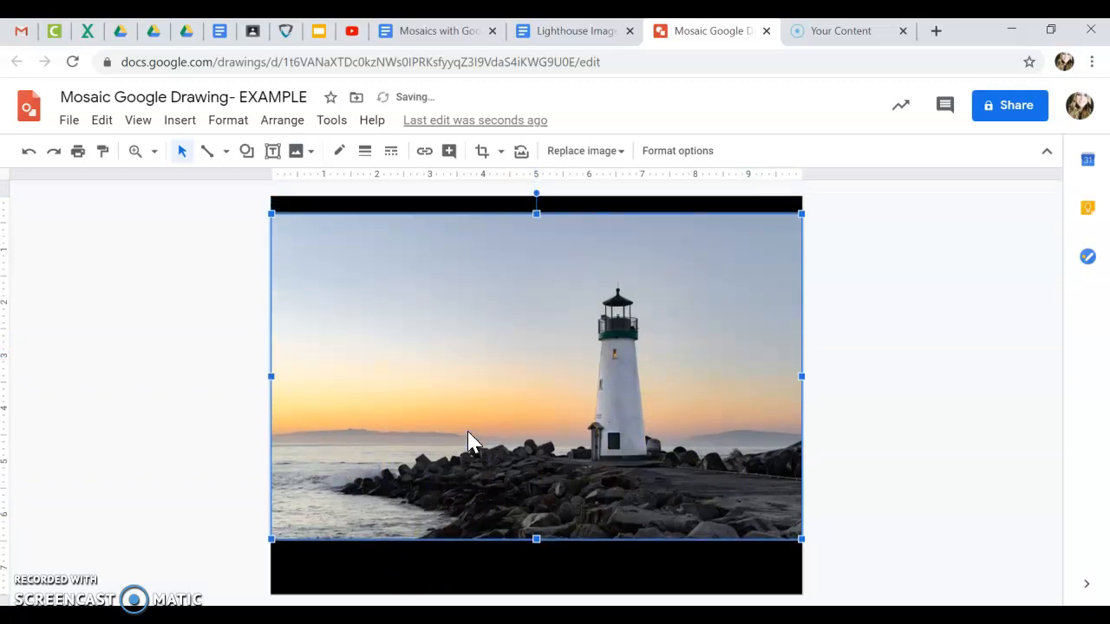
key("Down")
key("Down")
key("Down")
key("Down")
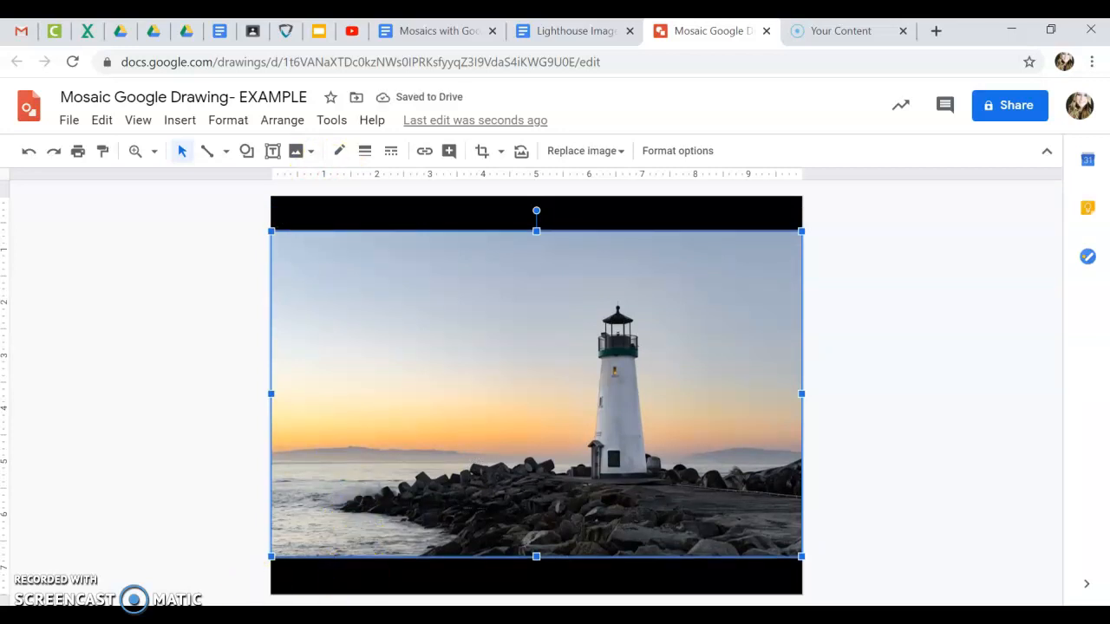
Close the Lighthouse Images document and read directions #3 and #4 in the Mosaics with Google Drawing Directions document
left_click(569, 32)
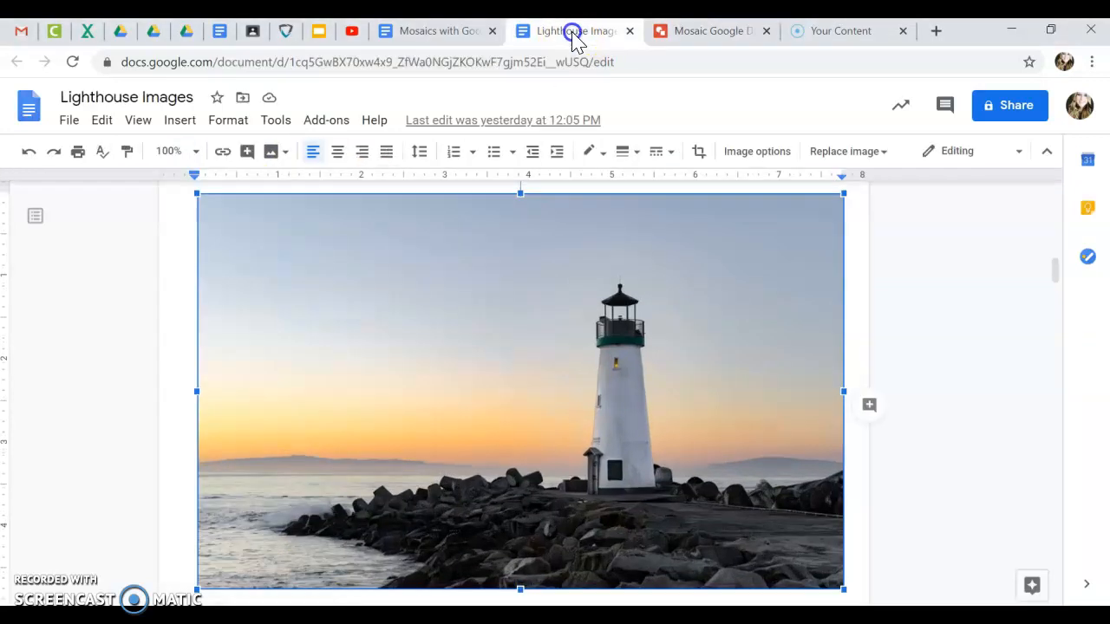
left_click(630, 31)
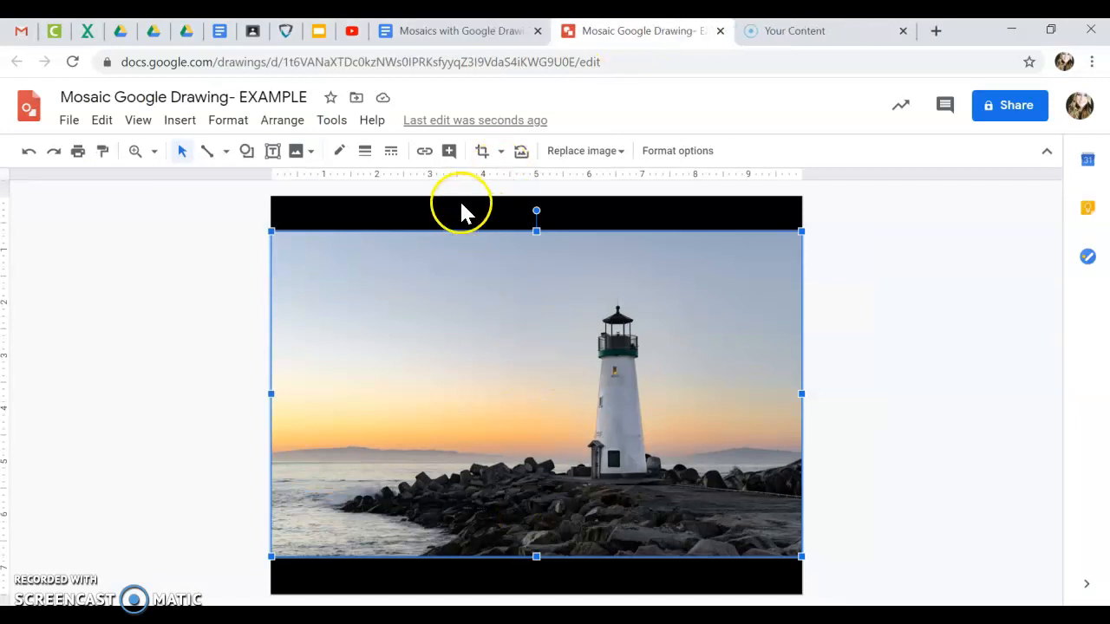
left_click(468, 31)
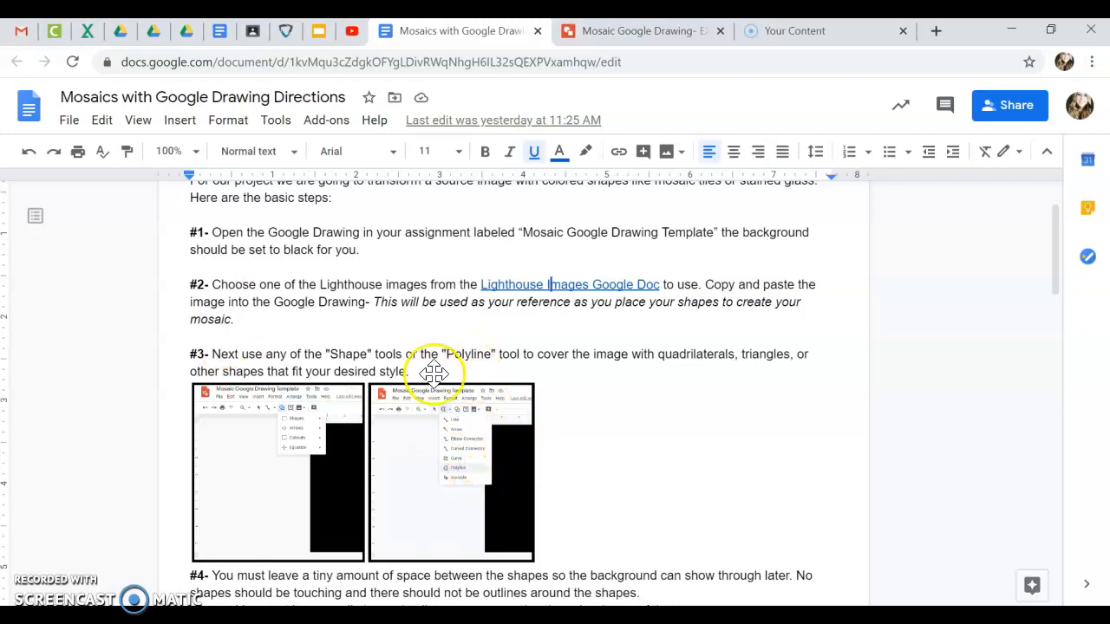
scroll(473, 282, "down", 2)
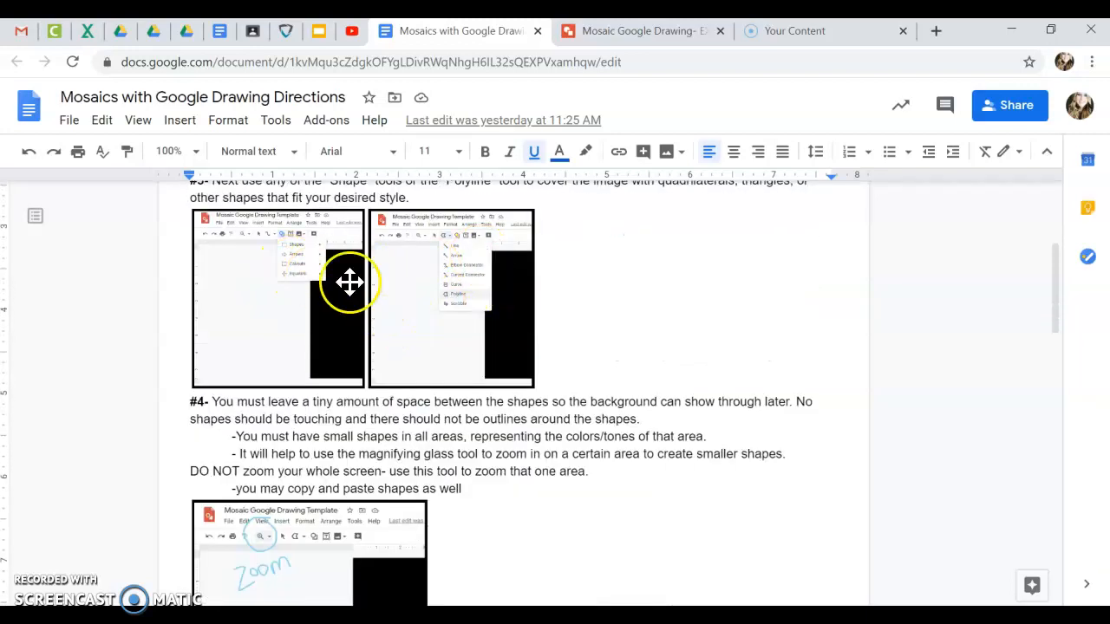
Examine the line tools, including Polyline, and the available shape categories in the example drawing
left_click(608, 33)
left_click(308, 217)
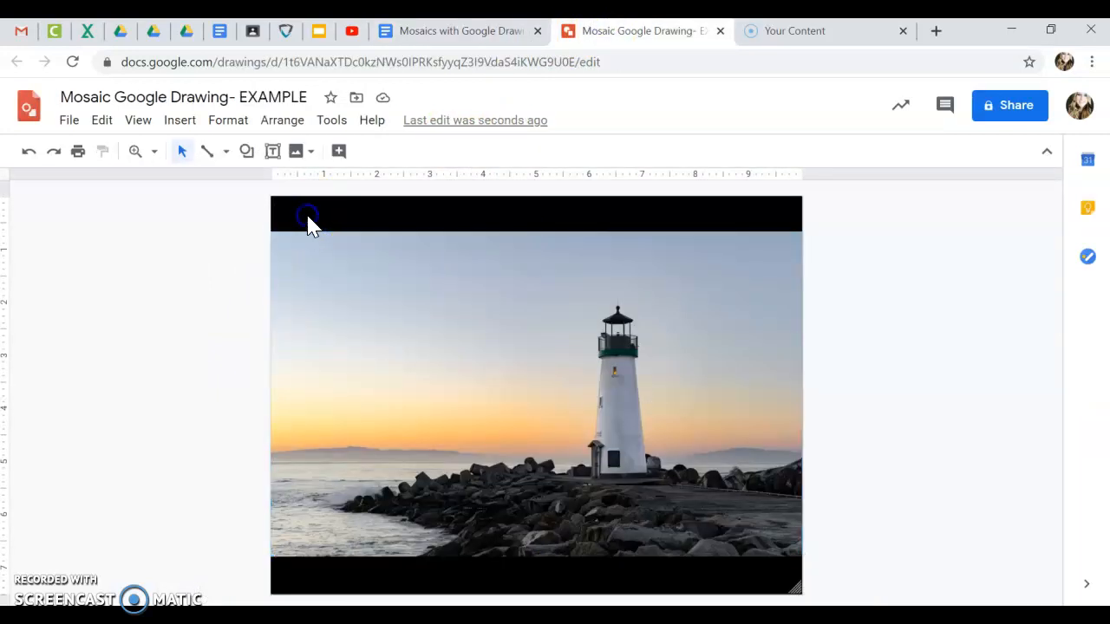
left_click(226, 155)
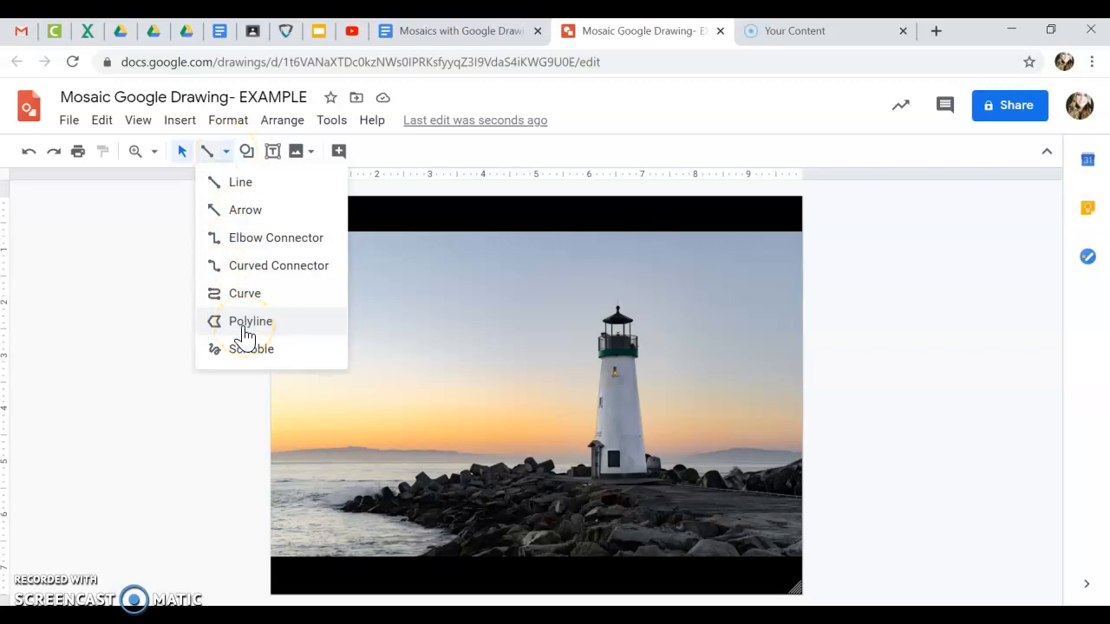
left_click(246, 152)
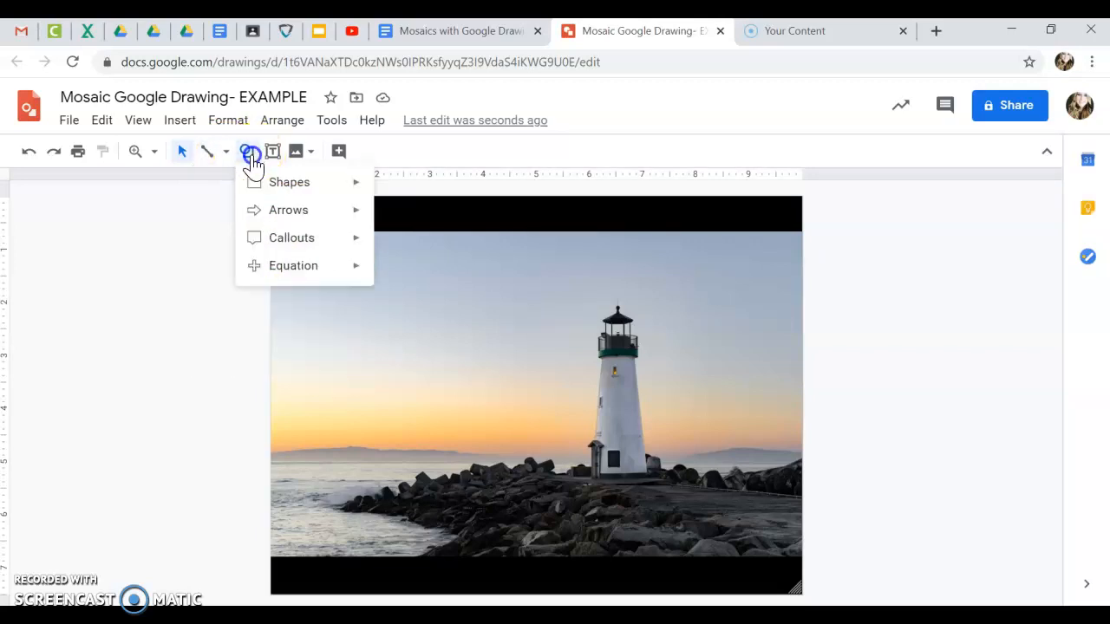
mouse_move(262, 189)
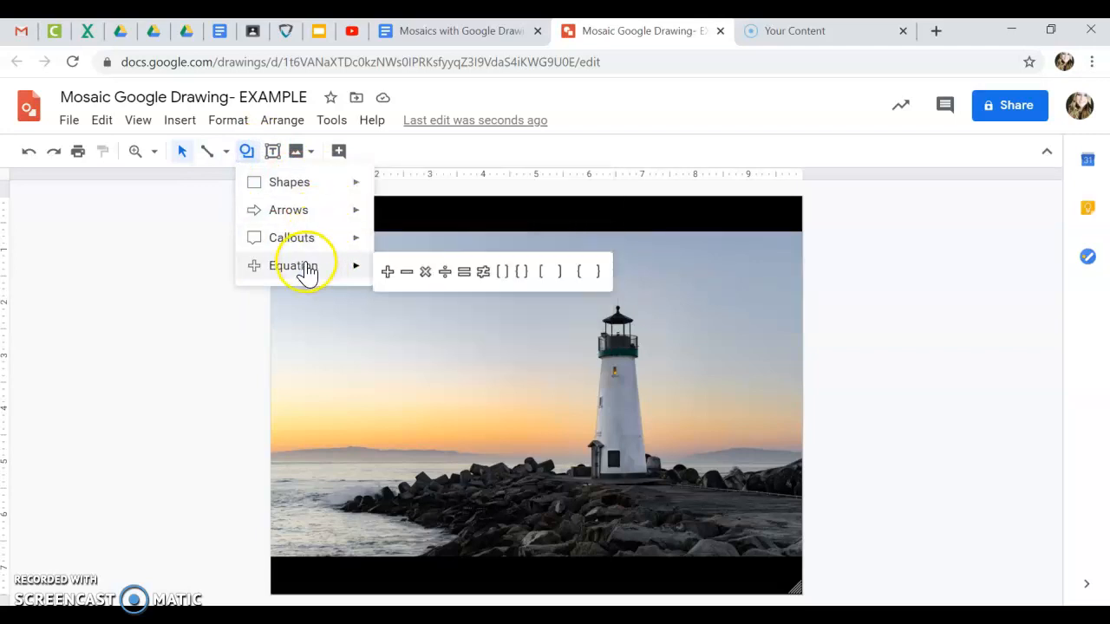
mouse_move(315, 193)
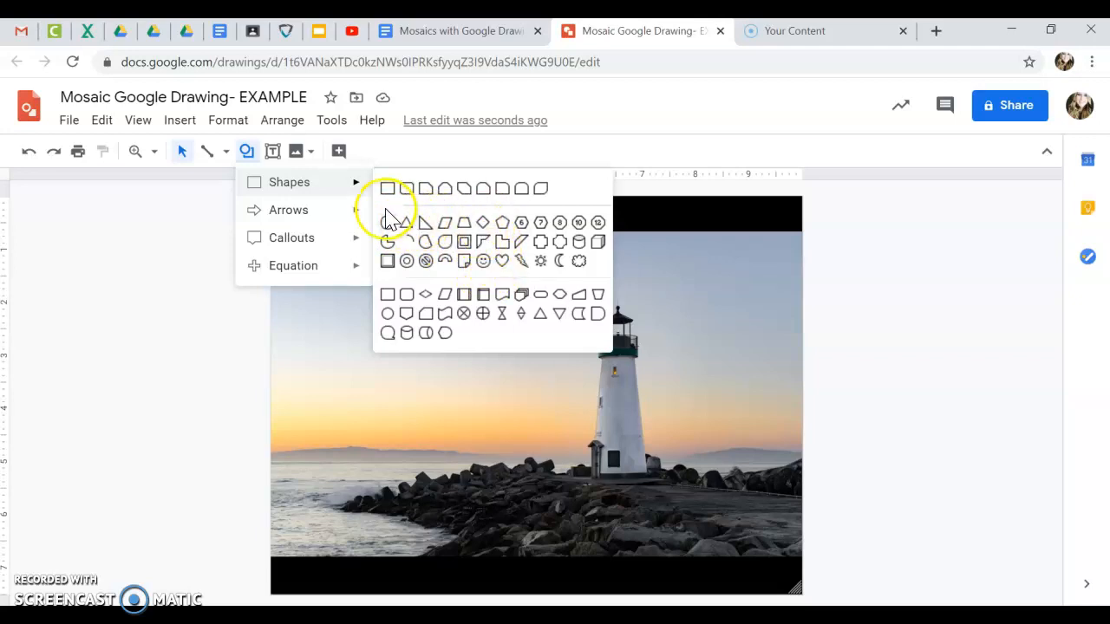
left_click(247, 153)
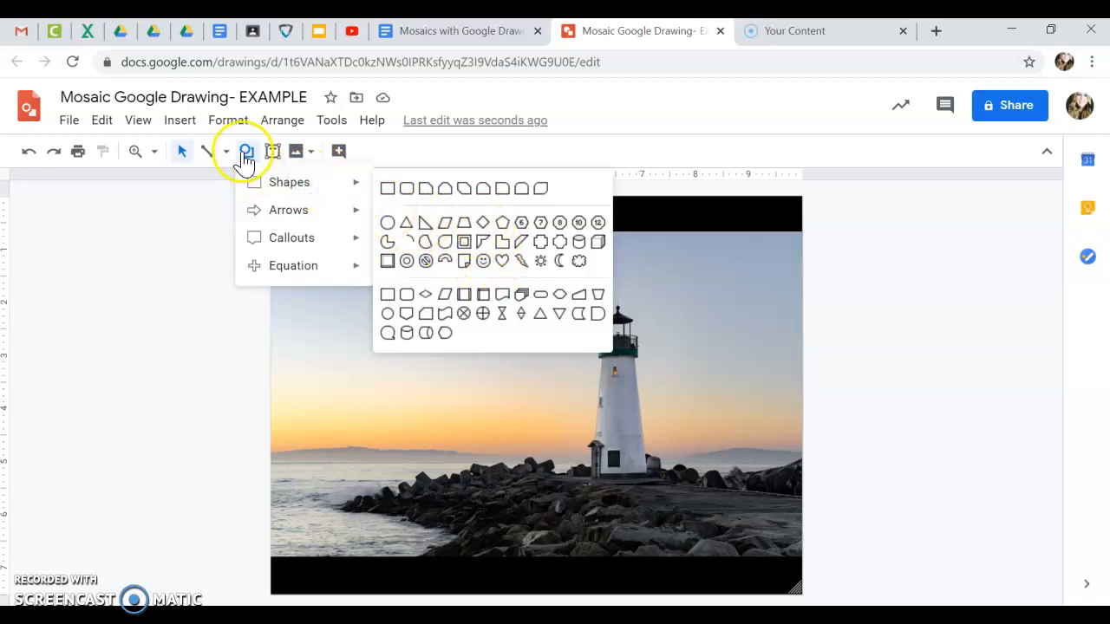
Review the sample lighthouse mosaics and direction #4 on shape spacing and zooming in the directions document
left_click(398, 32)
scroll(347, 414, "down", 3)
scroll(345, 407, "down", 10)
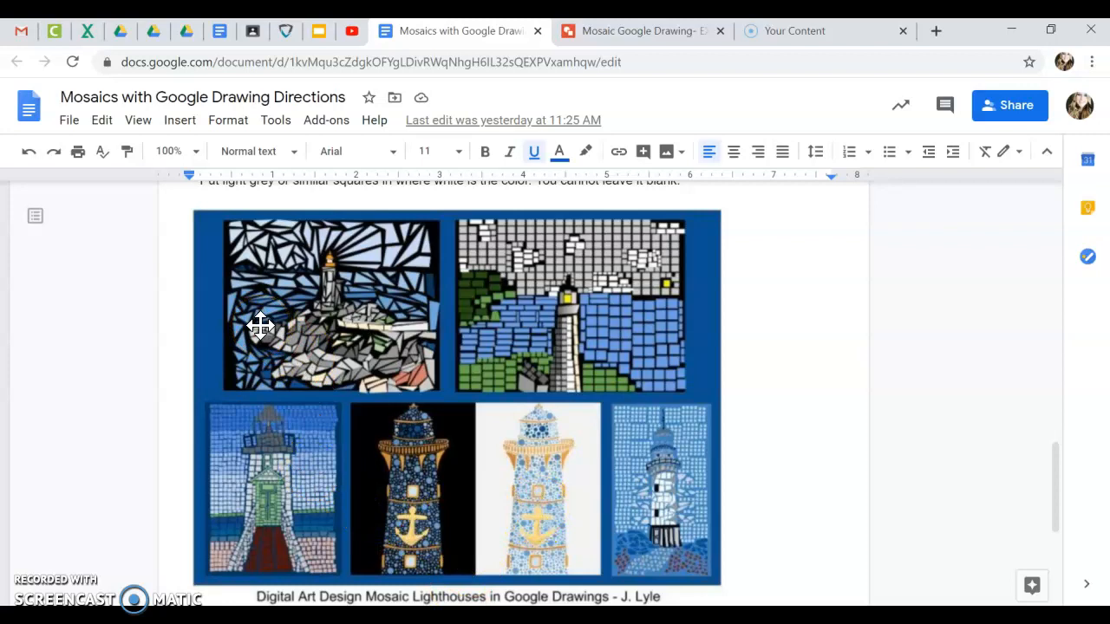
left_click(300, 336)
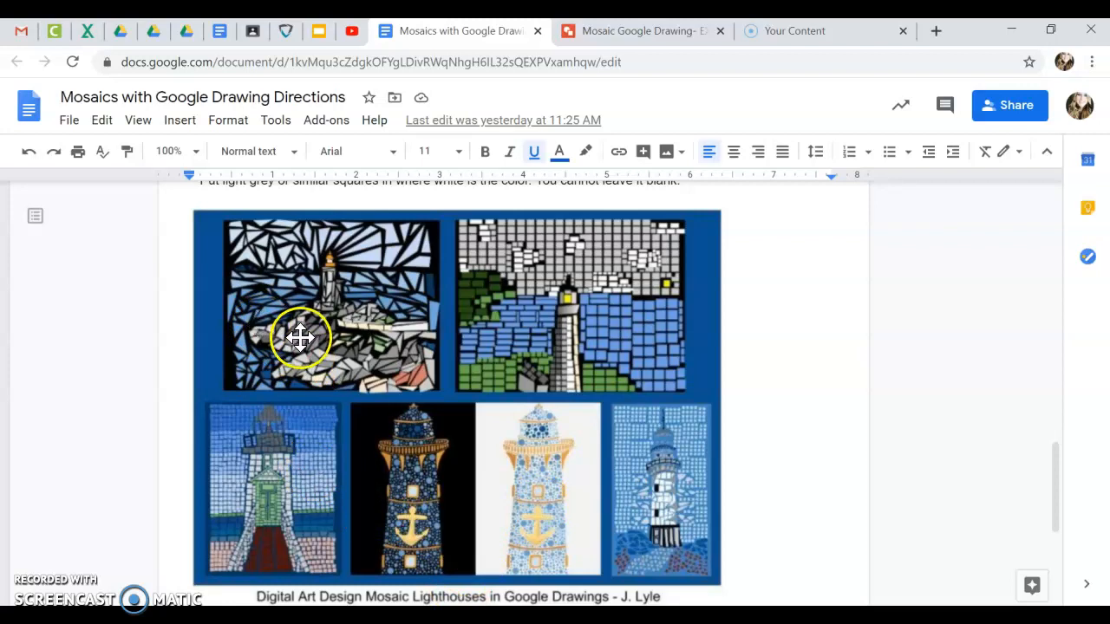
scroll(300, 337, "up", 15)
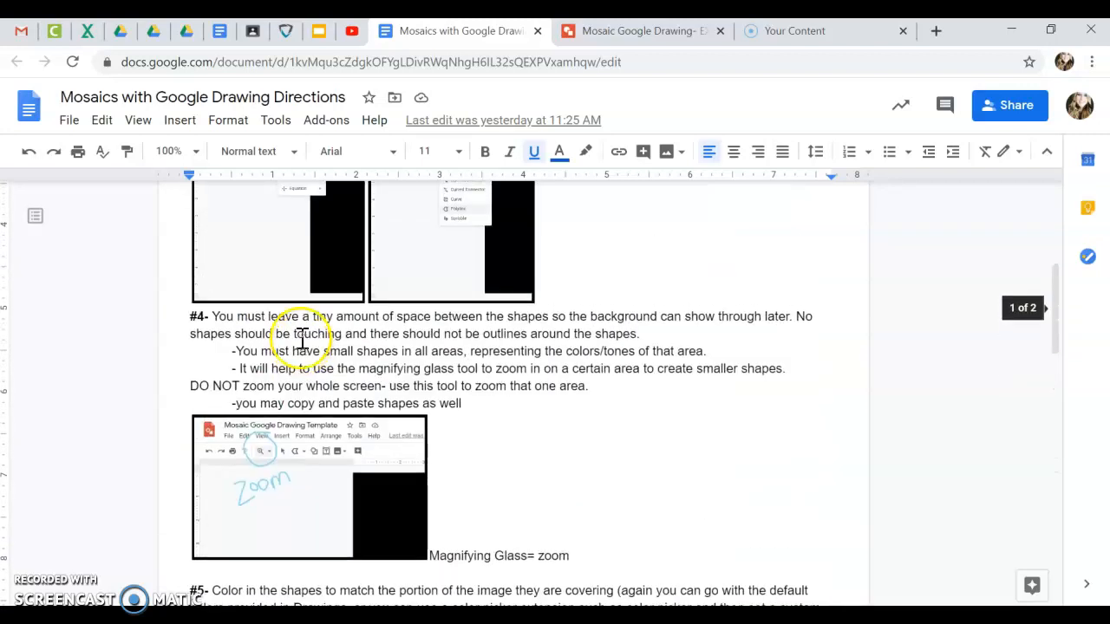
scroll(300, 336, "down", 3)
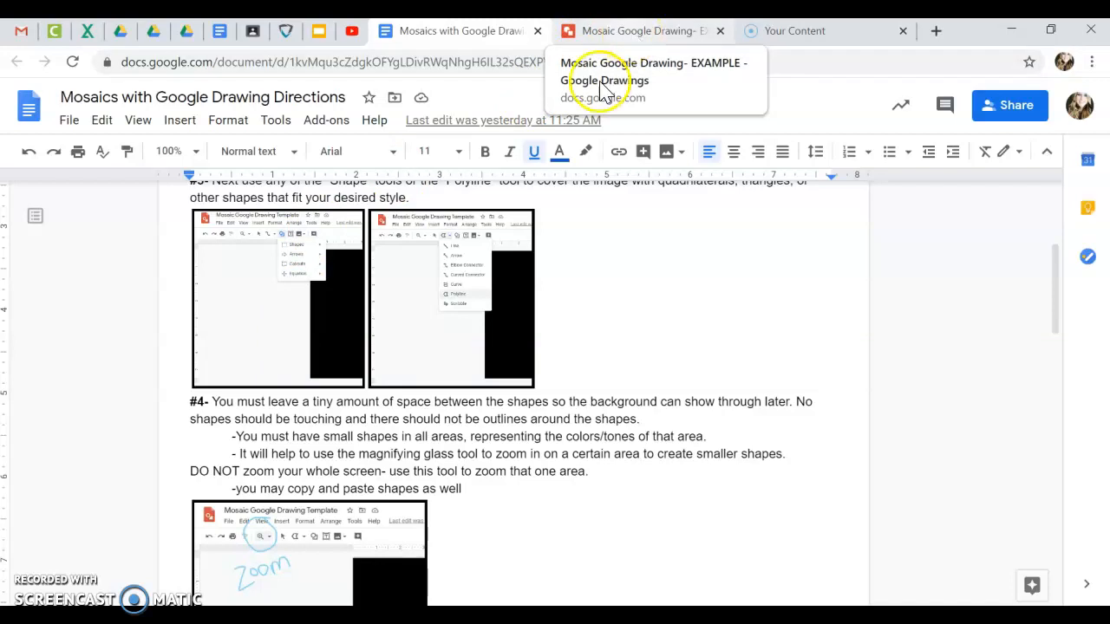
scroll(391, 394, "down", 1)
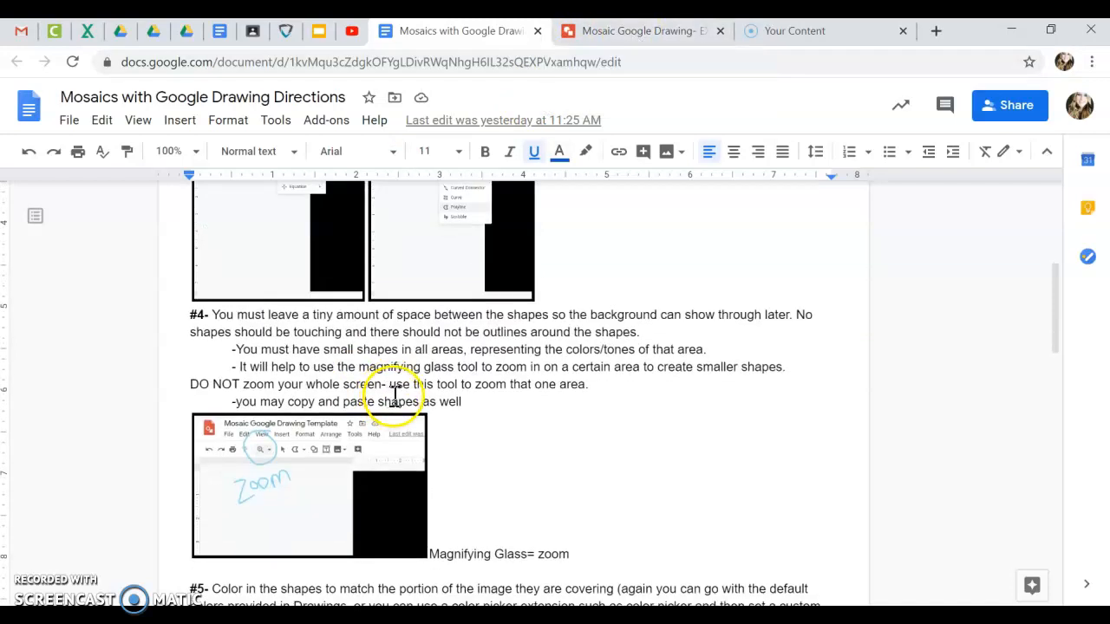
Switch to the example drawing, examine the lighthouse close up with the zoom tool, and return to the fitted view
left_click(656, 34)
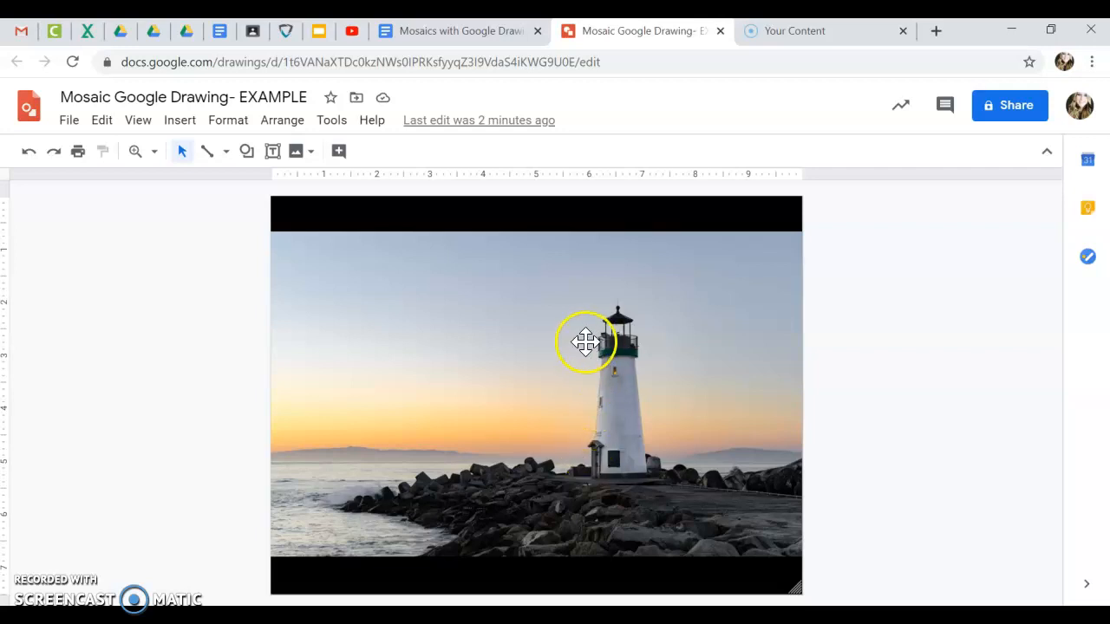
left_click(135, 155)
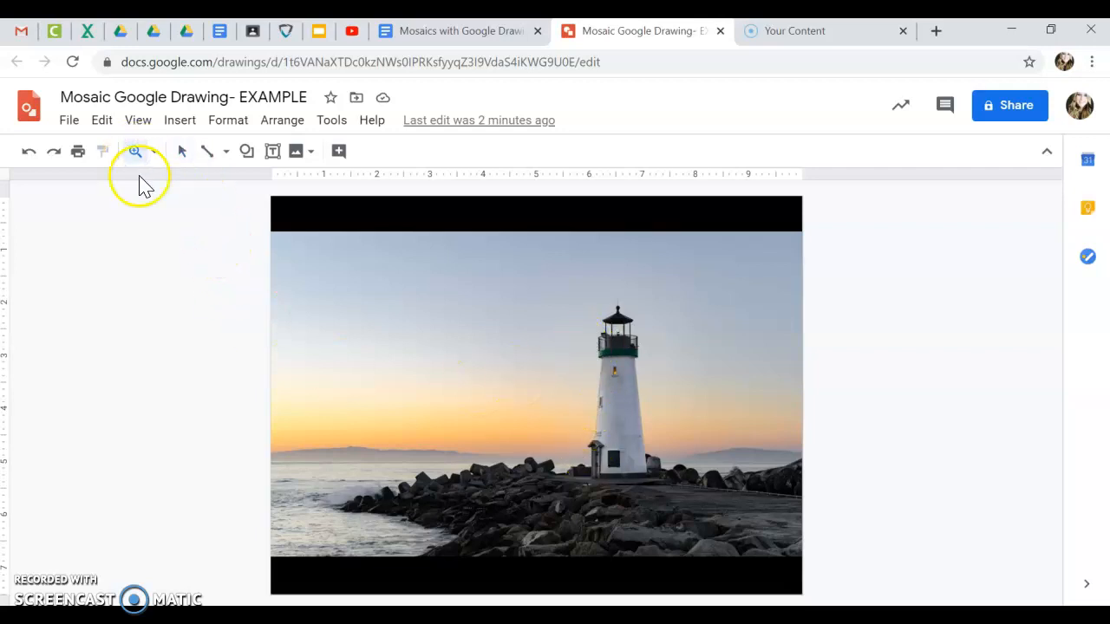
left_click(644, 354)
left_click(644, 354)
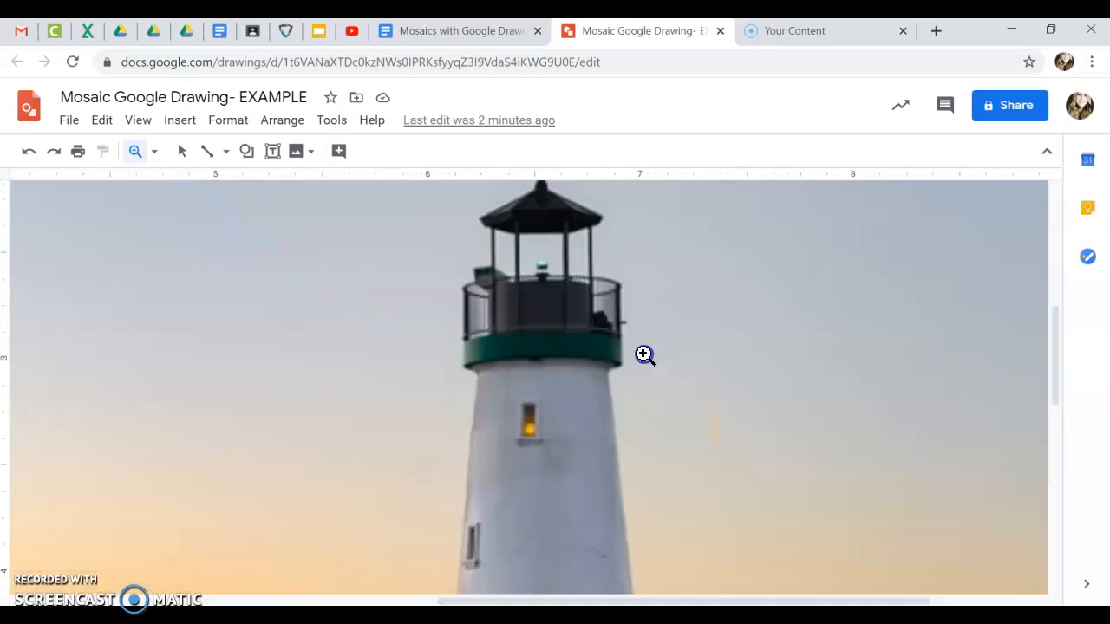
left_click(643, 353)
scroll(406, 356, "down", 10)
scroll(406, 356, "up", 7)
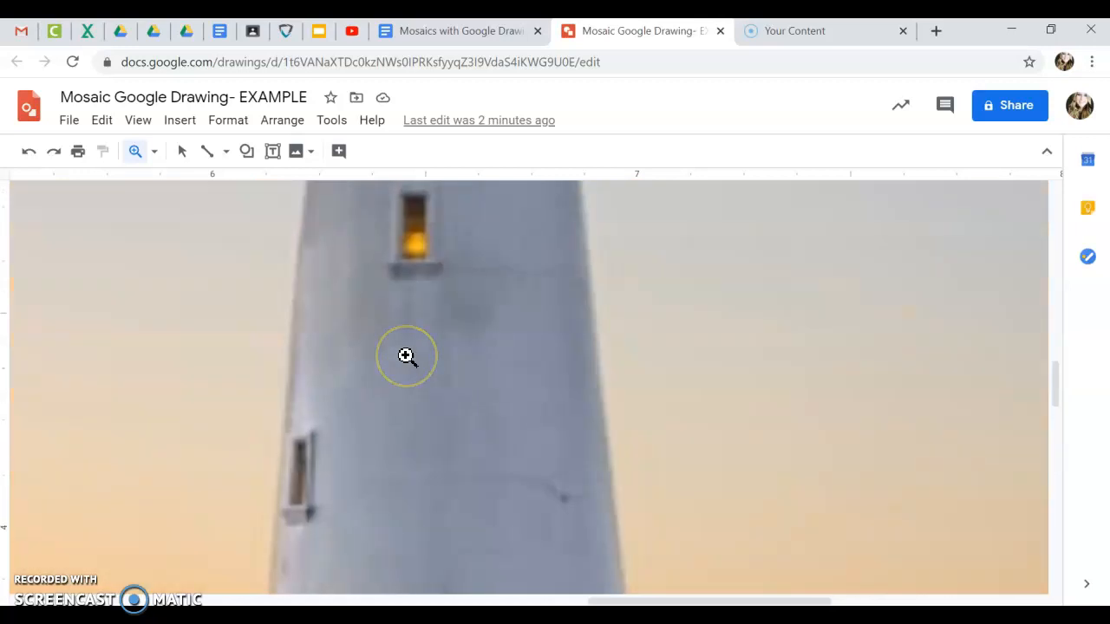
scroll(406, 355, "up", 3)
scroll(406, 355, "up", 3)
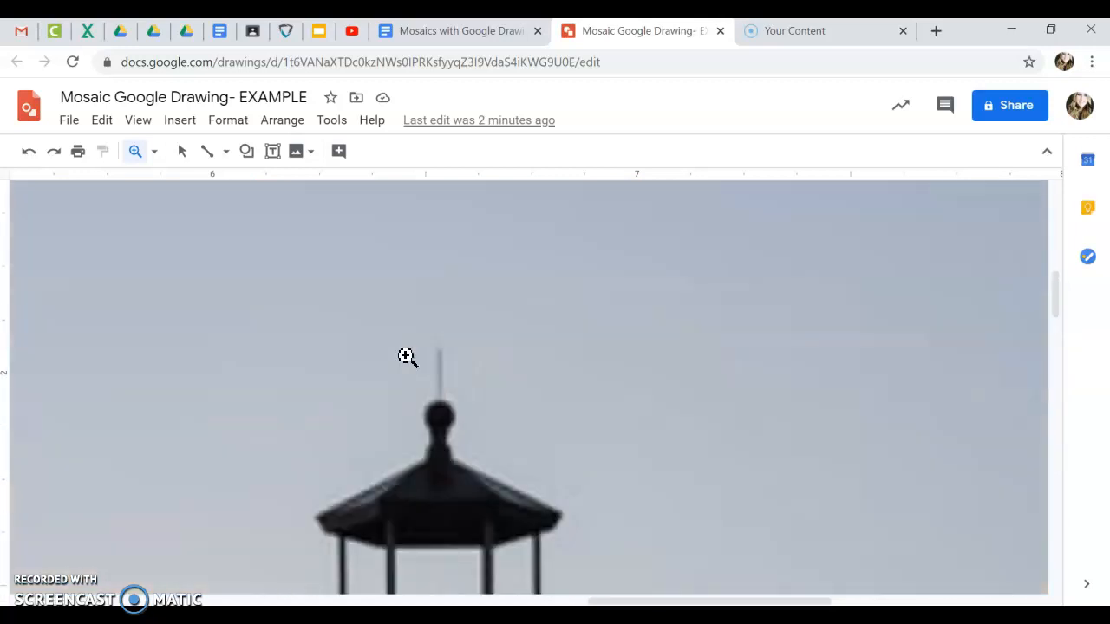
scroll(405, 355, "down", 5)
scroll(406, 355, "down", 3)
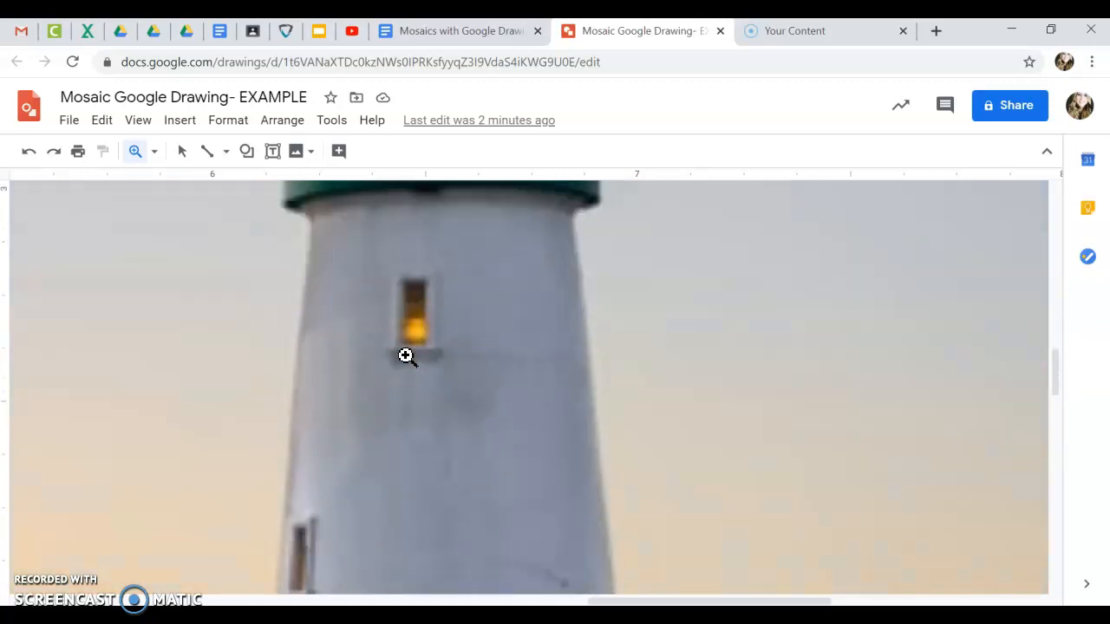
left_click(154, 153)
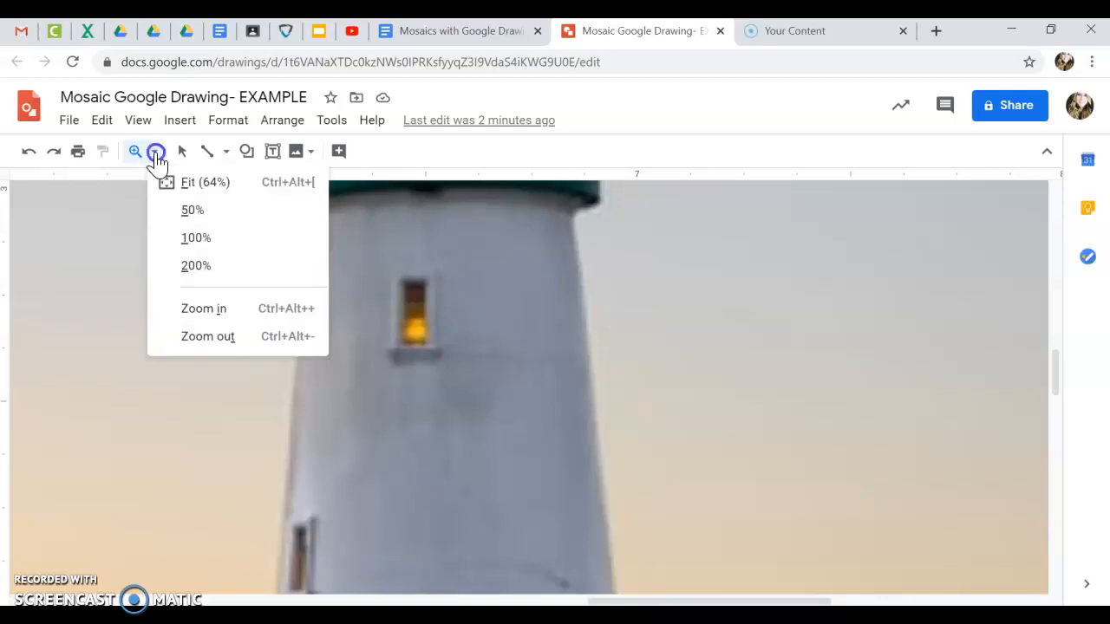
left_click(194, 184)
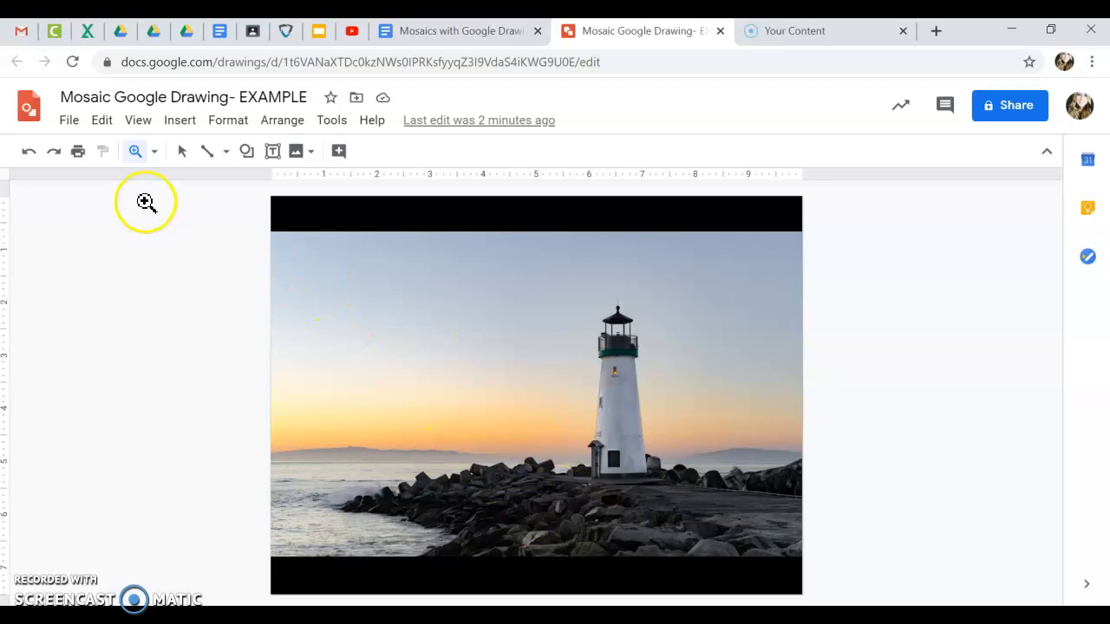
Magnify the lighthouse with the zoom tool and examine the tower area just below the green band
left_click(637, 360)
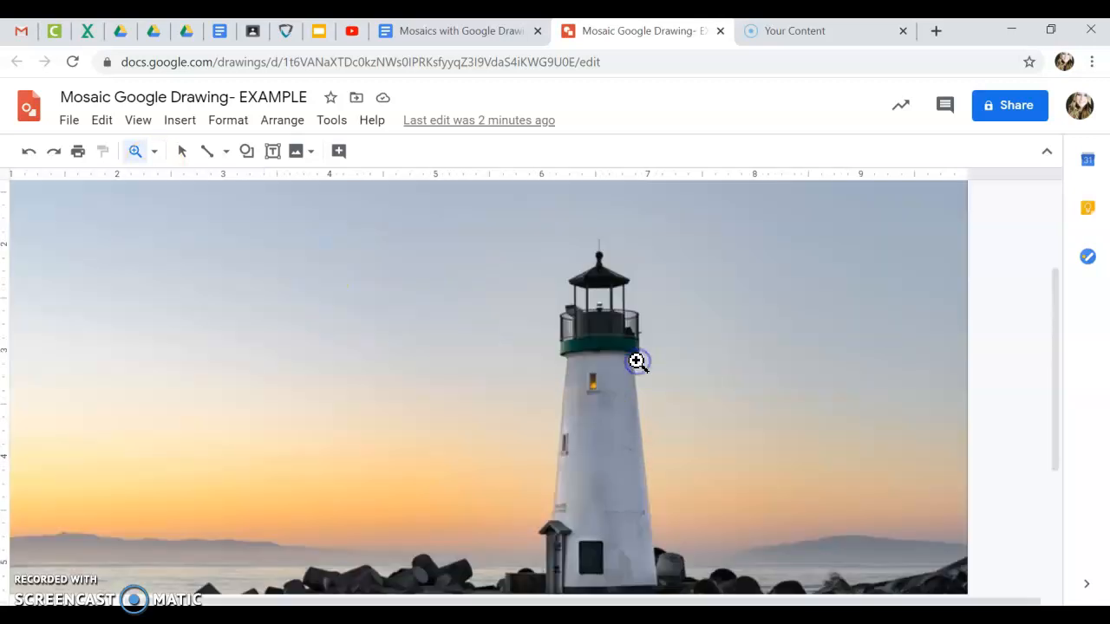
left_click(637, 361)
left_click(636, 361)
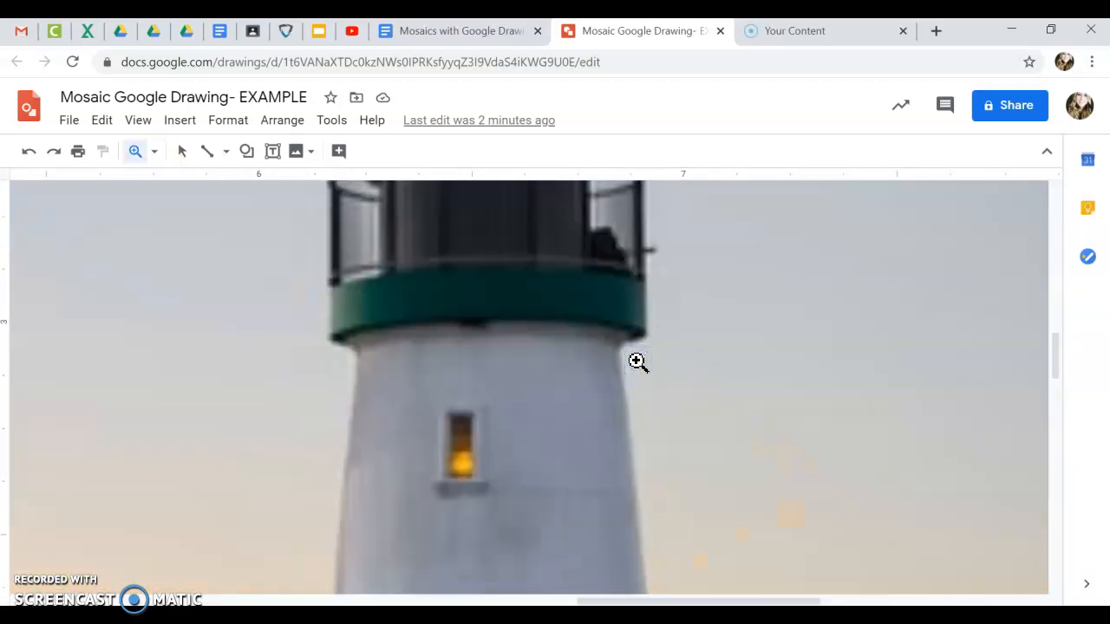
scroll(636, 361, "down", 1)
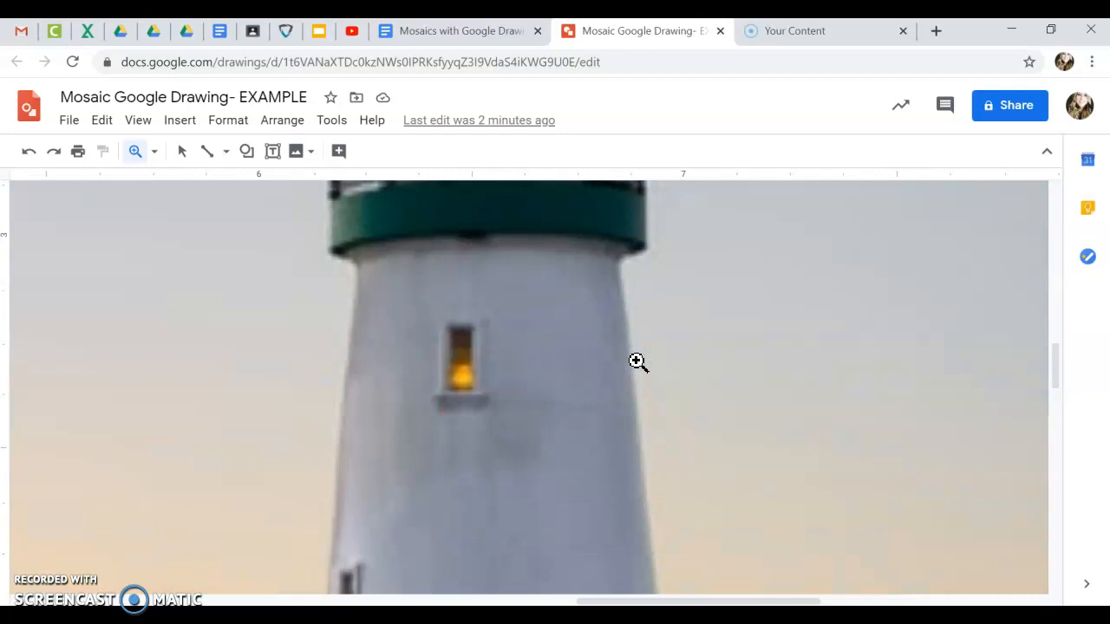
left_click(141, 156)
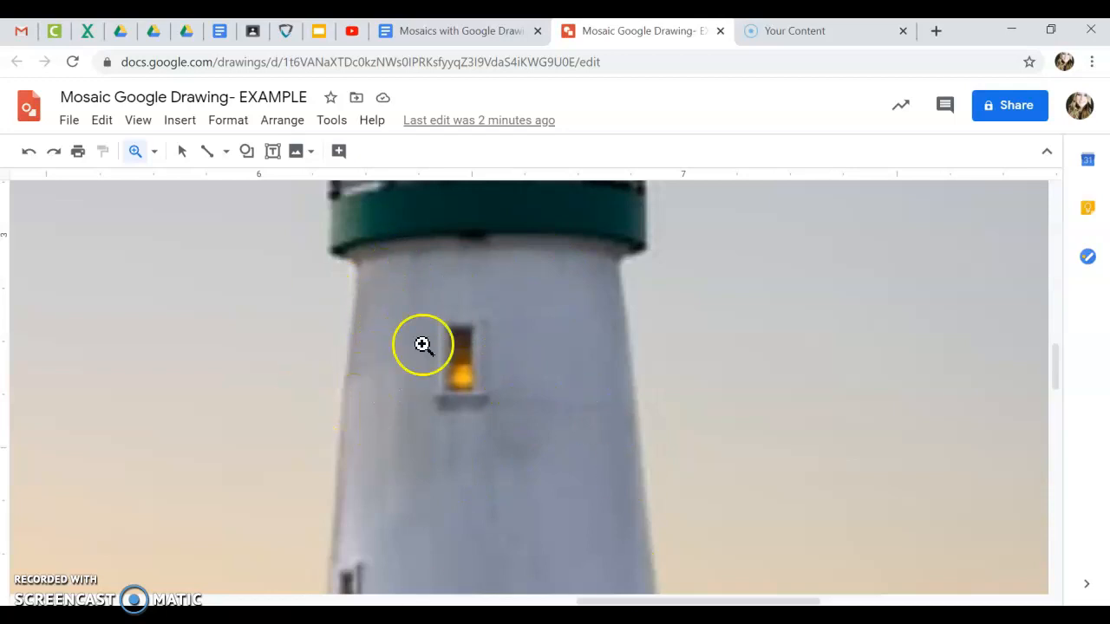
left_click_drag(627, 598, 555, 598)
left_click_drag(1058, 366, 1060, 395)
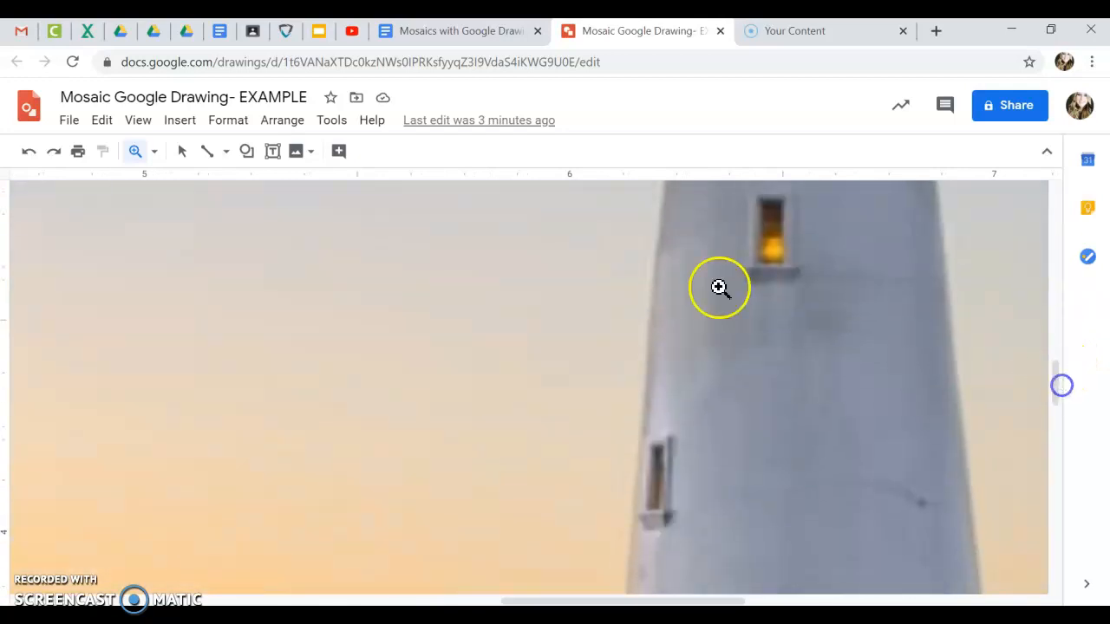
left_click_drag(540, 600, 605, 600)
scroll(662, 460, "up", 3)
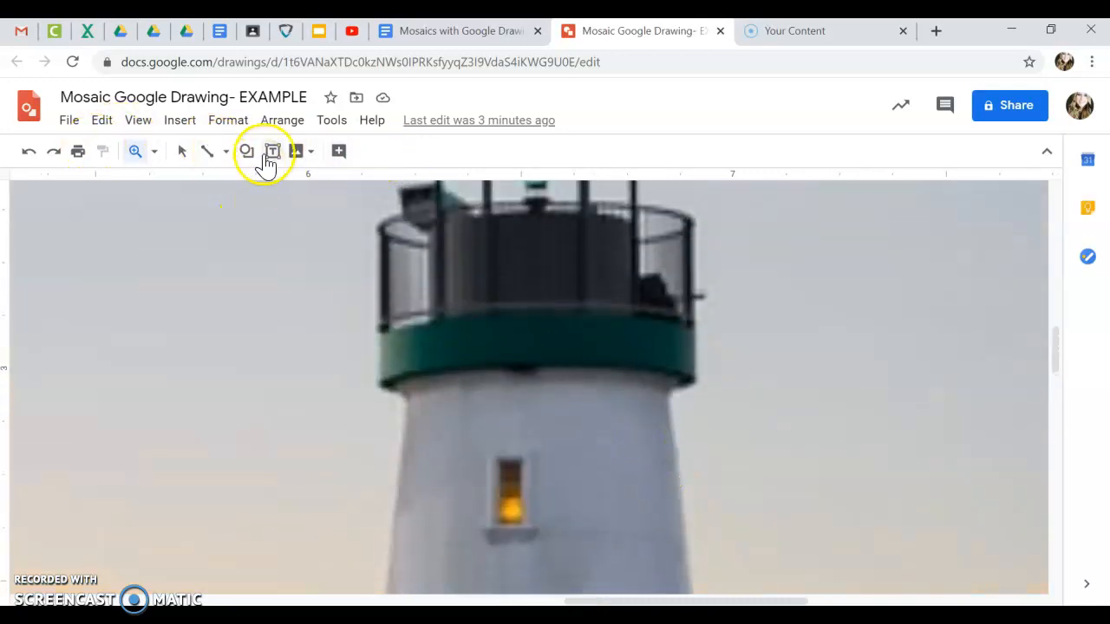
scroll(396, 421, "down", 3)
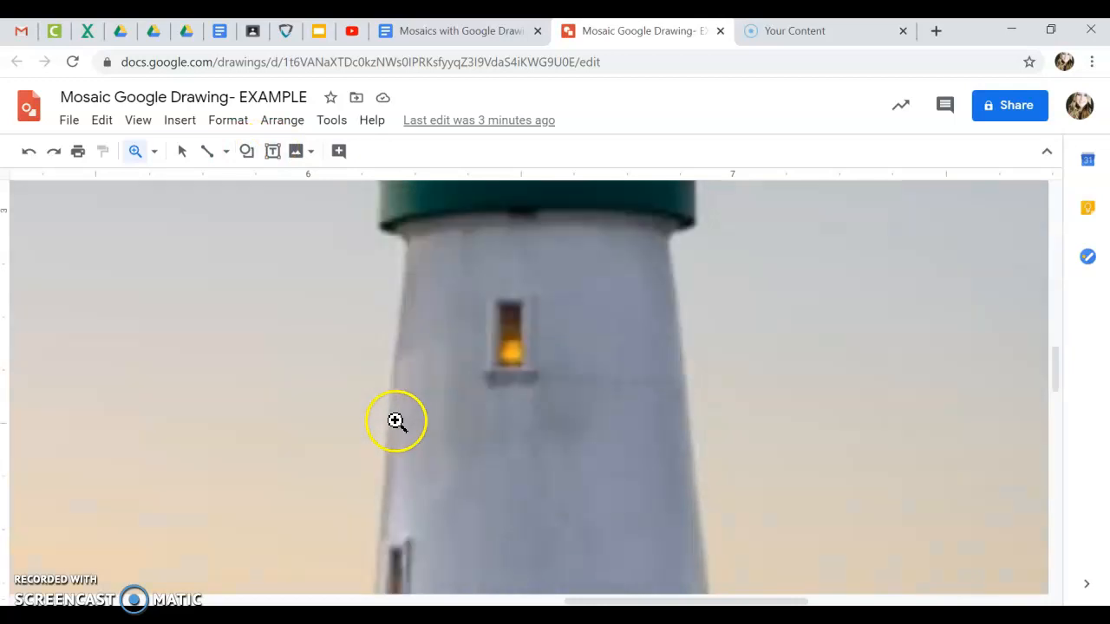
scroll(341, 255, "up", 2)
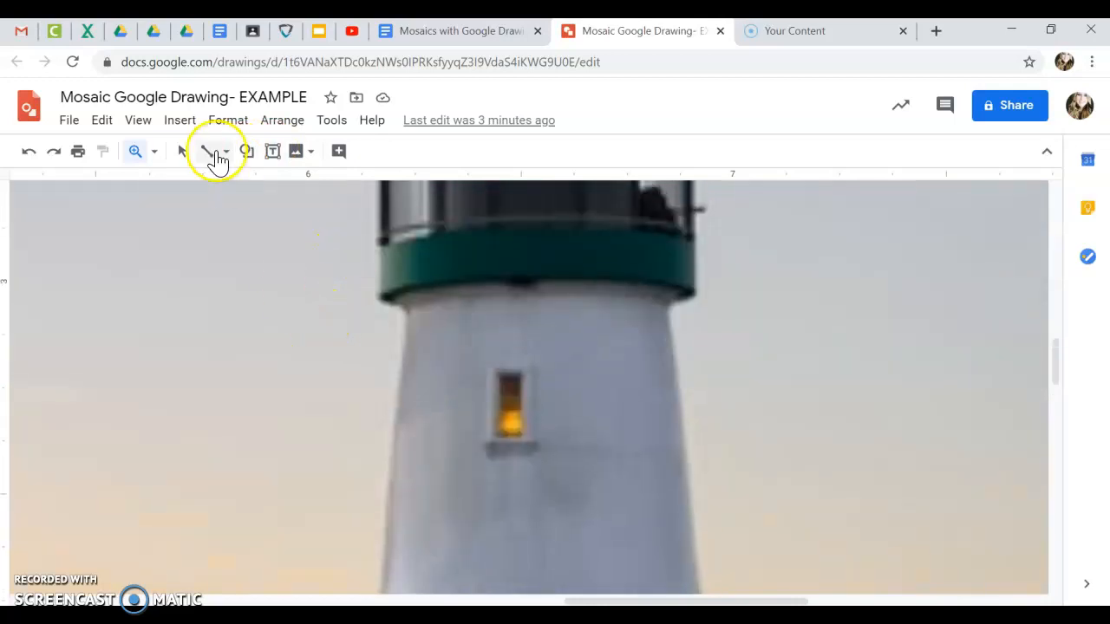
left_click(135, 154)
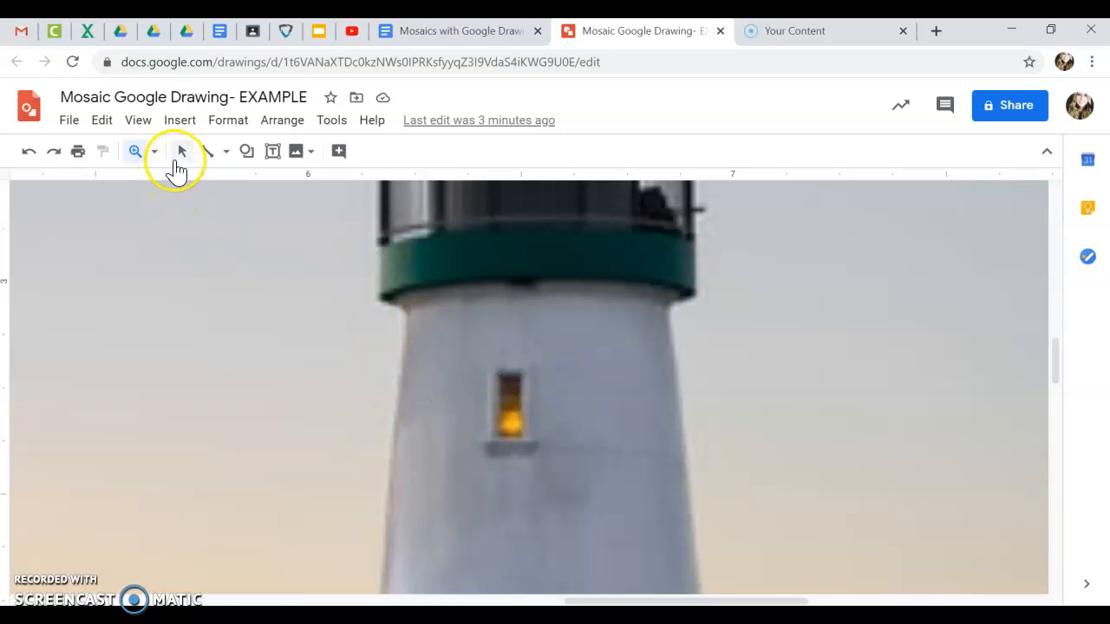
Draw a small closed four-sided Polyline shape at the tower's upper-left edge, directly below the green band
left_click(224, 153)
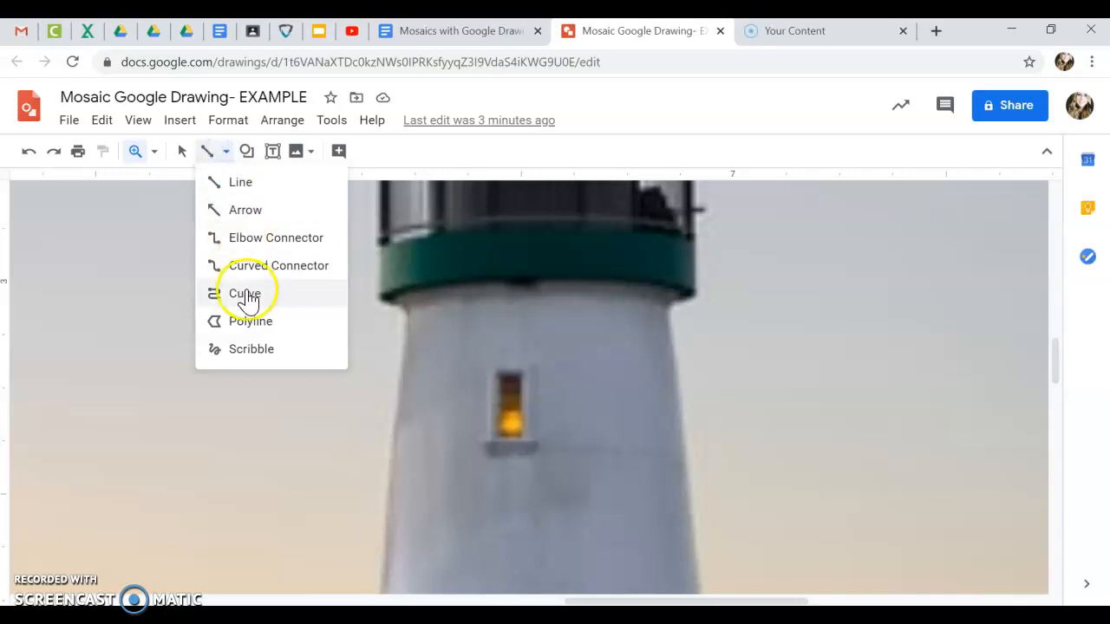
left_click(249, 321)
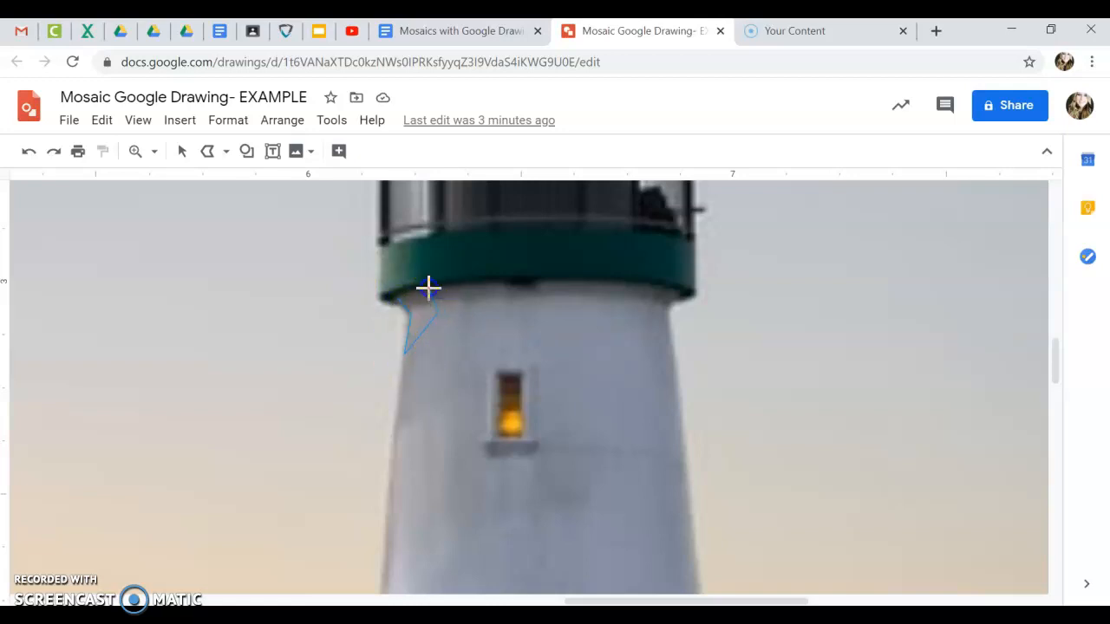
left_click(393, 299)
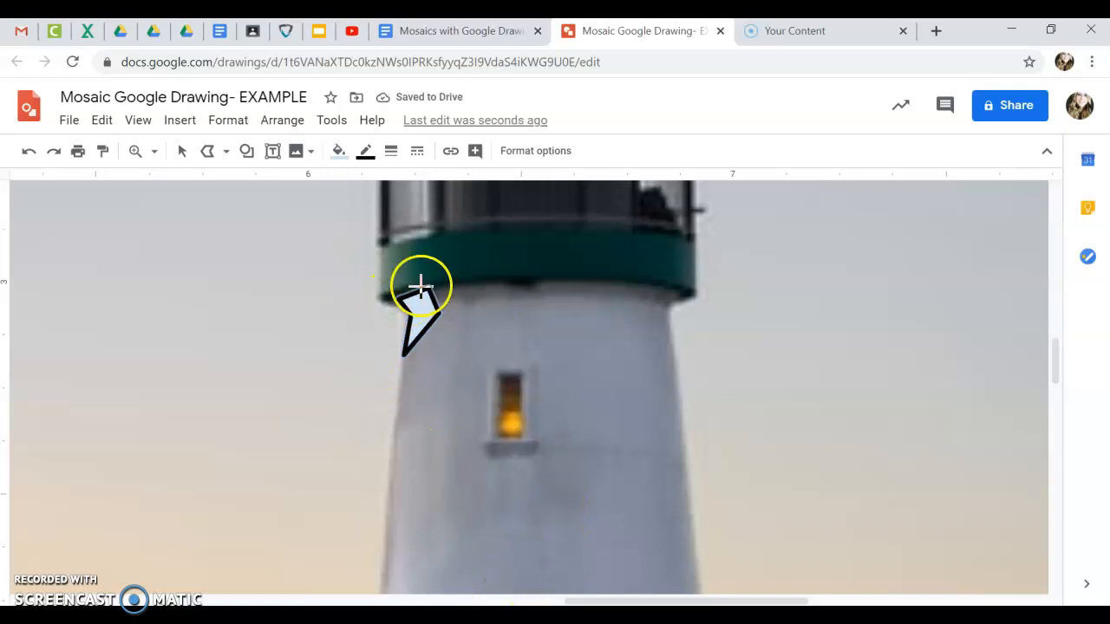
left_click(413, 345)
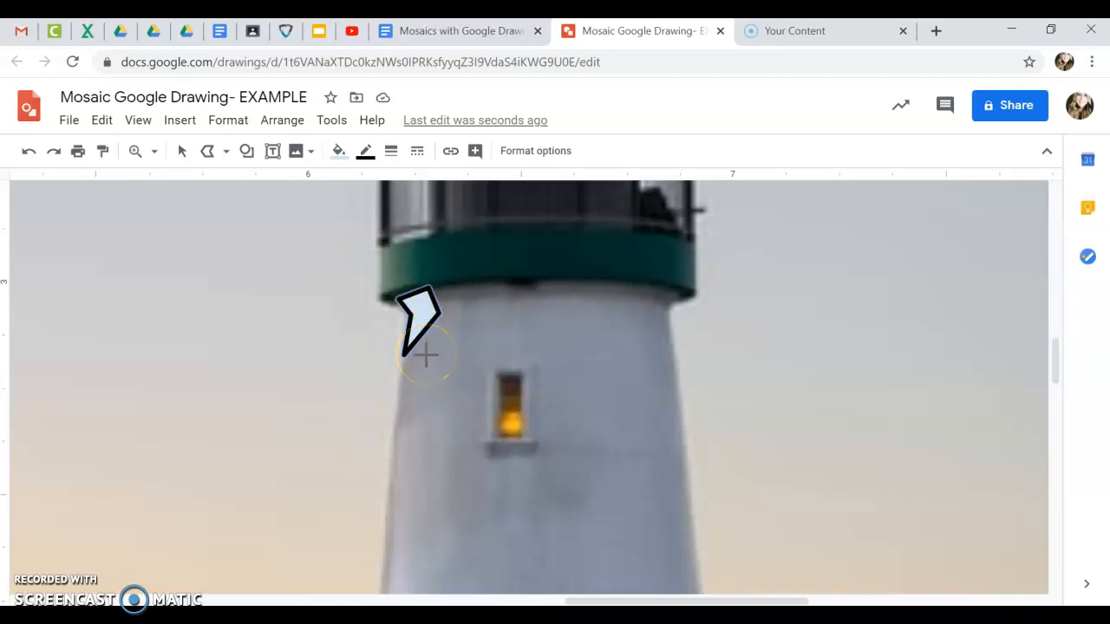
left_click(380, 299)
Try a transparent fill and two preset gray fills on the new polyline shape
left_click(341, 153)
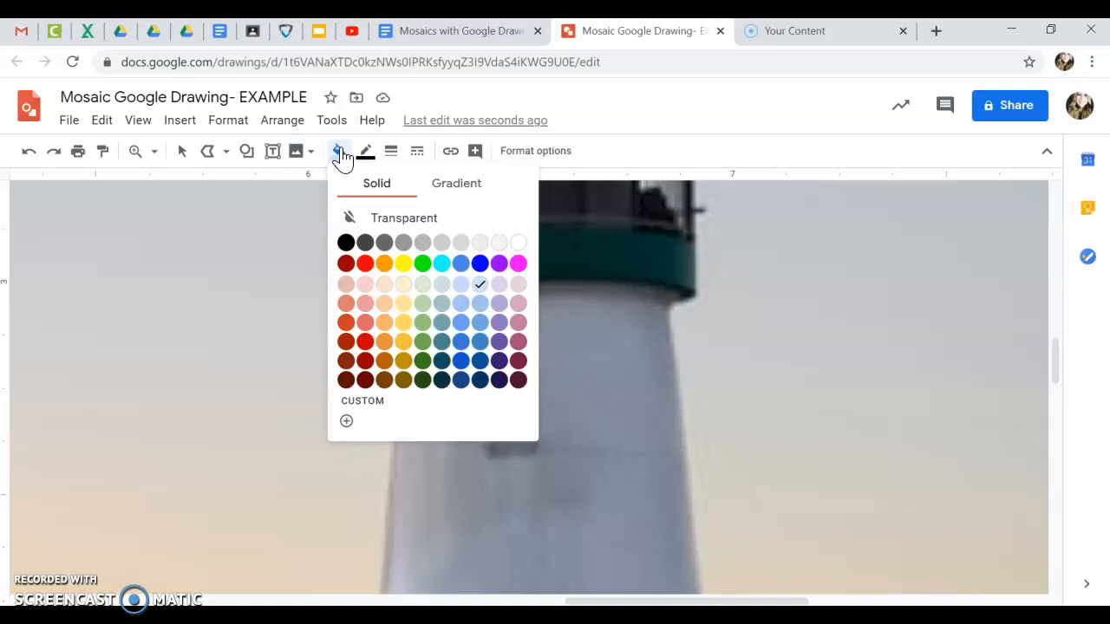
left_click(394, 223)
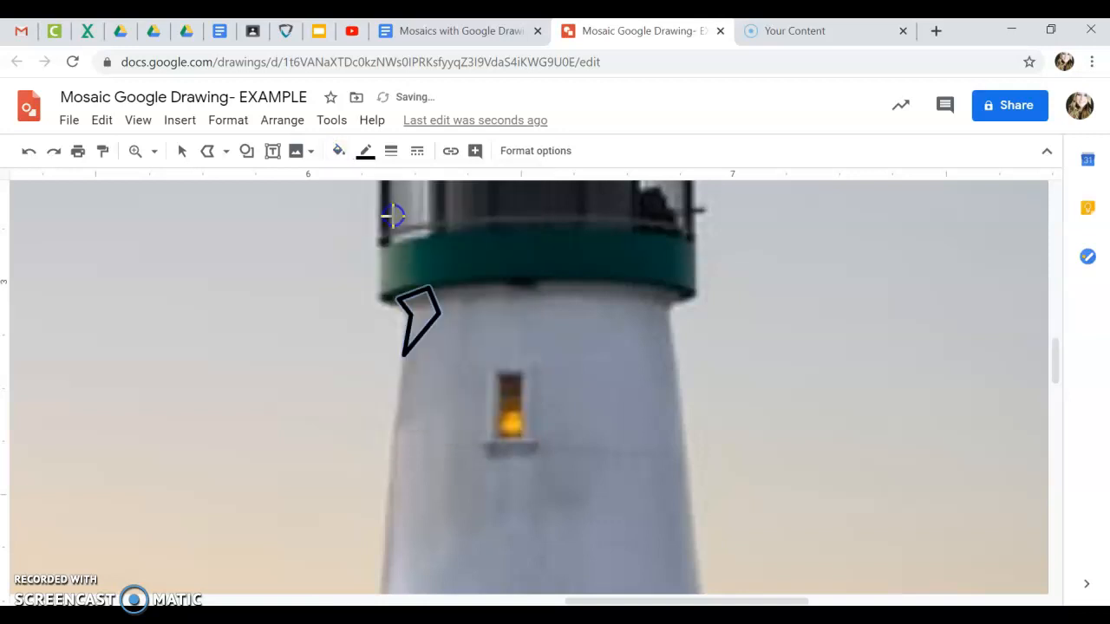
left_click(337, 153)
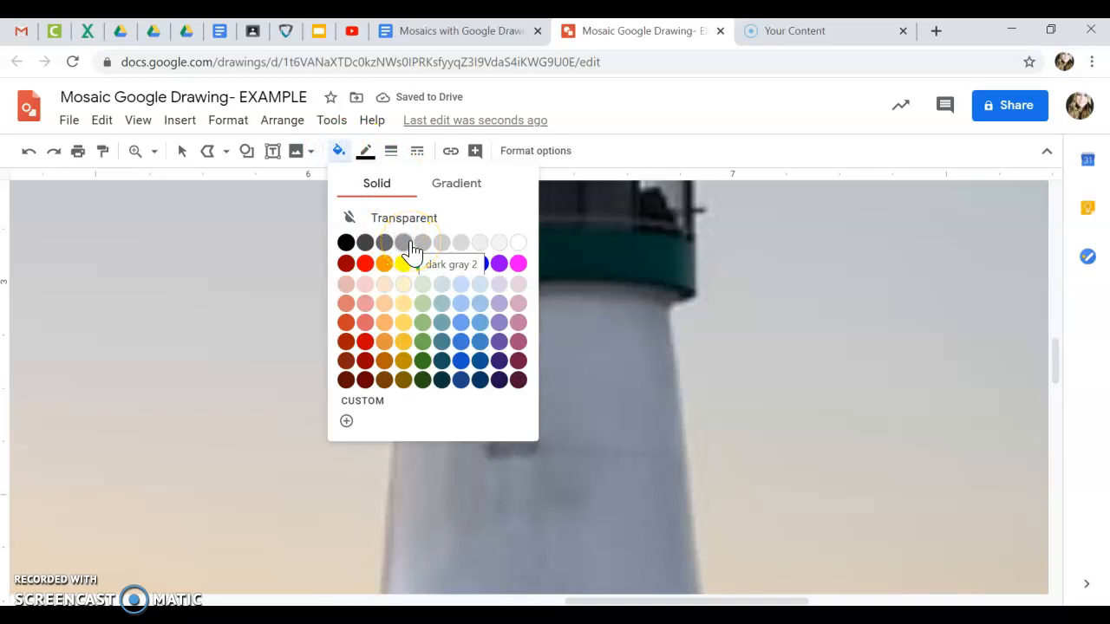
left_click(439, 246)
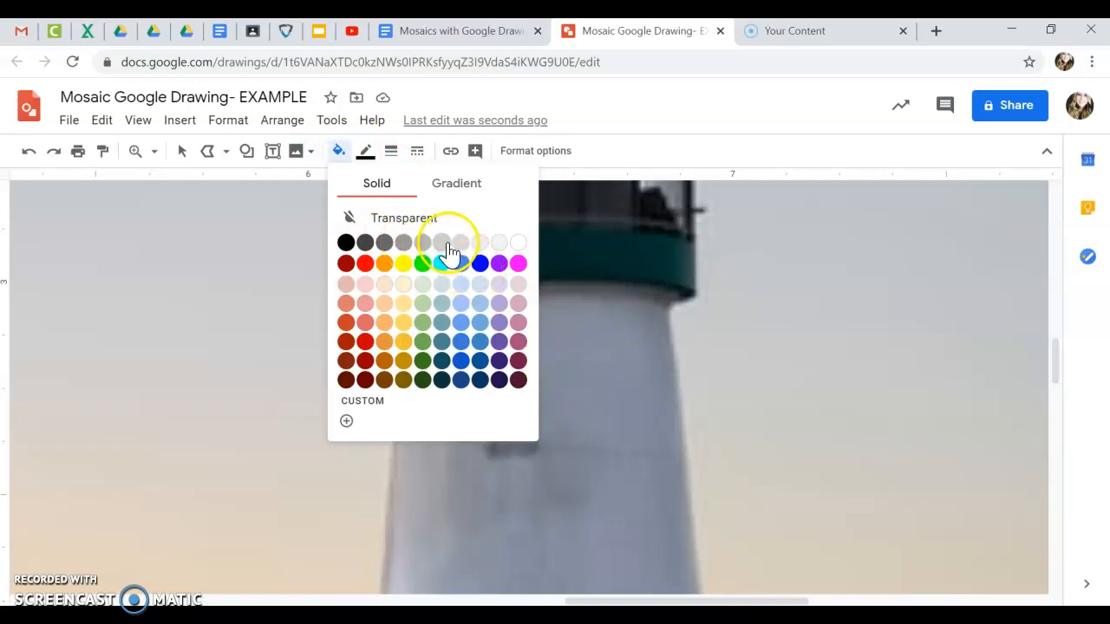
left_click(439, 244)
left_click(339, 153)
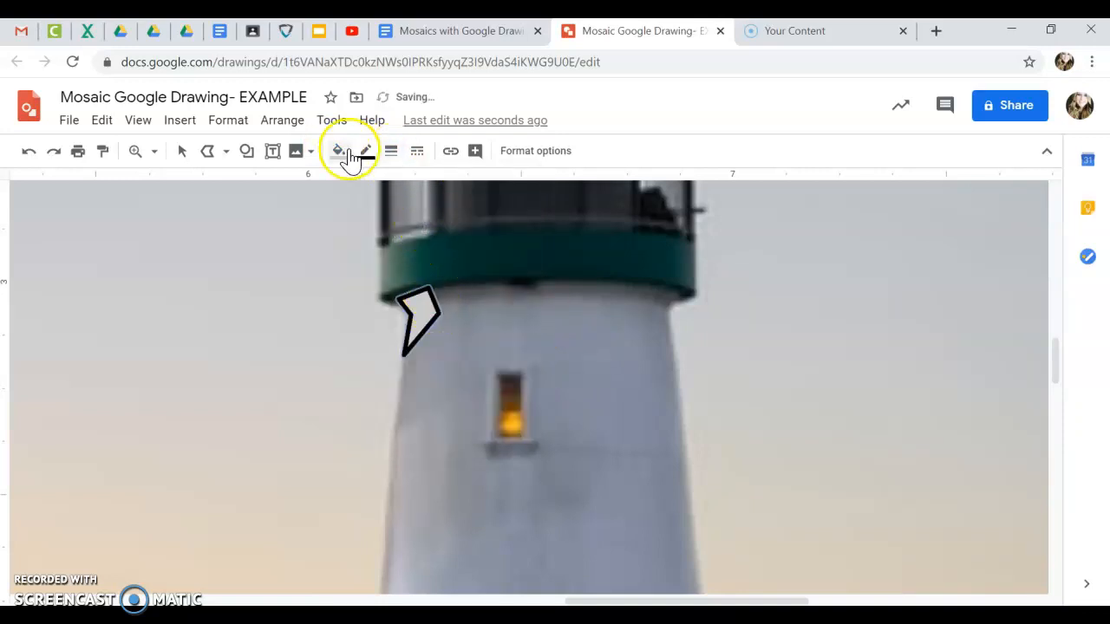
left_click(423, 244)
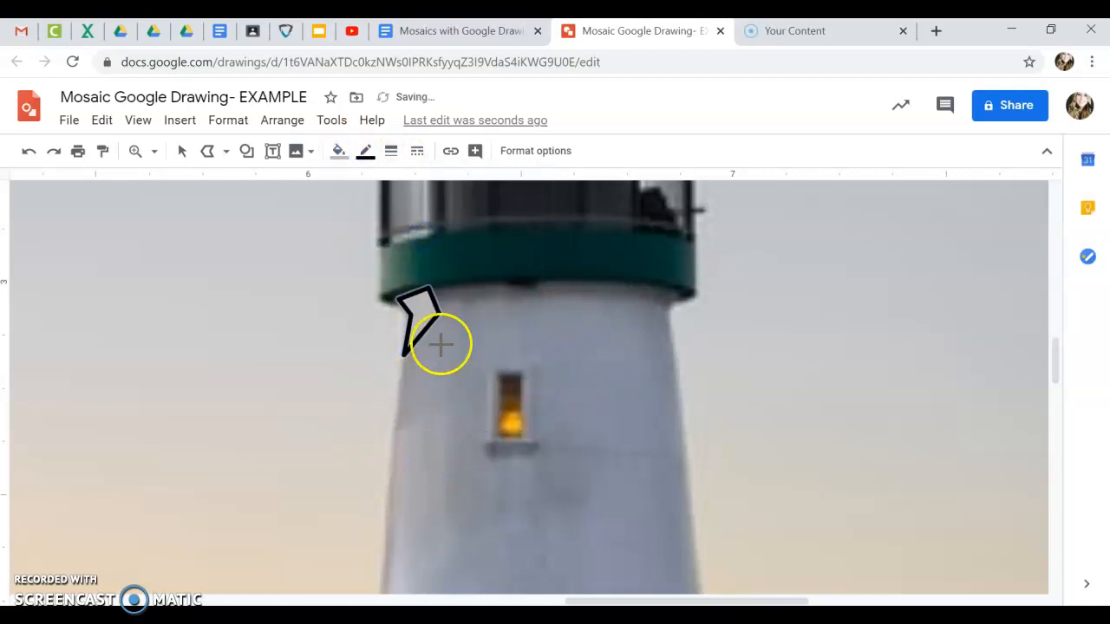
Fill the polyline shape with the custom gray #b2afafff and make its outline transparent
left_click(344, 156)
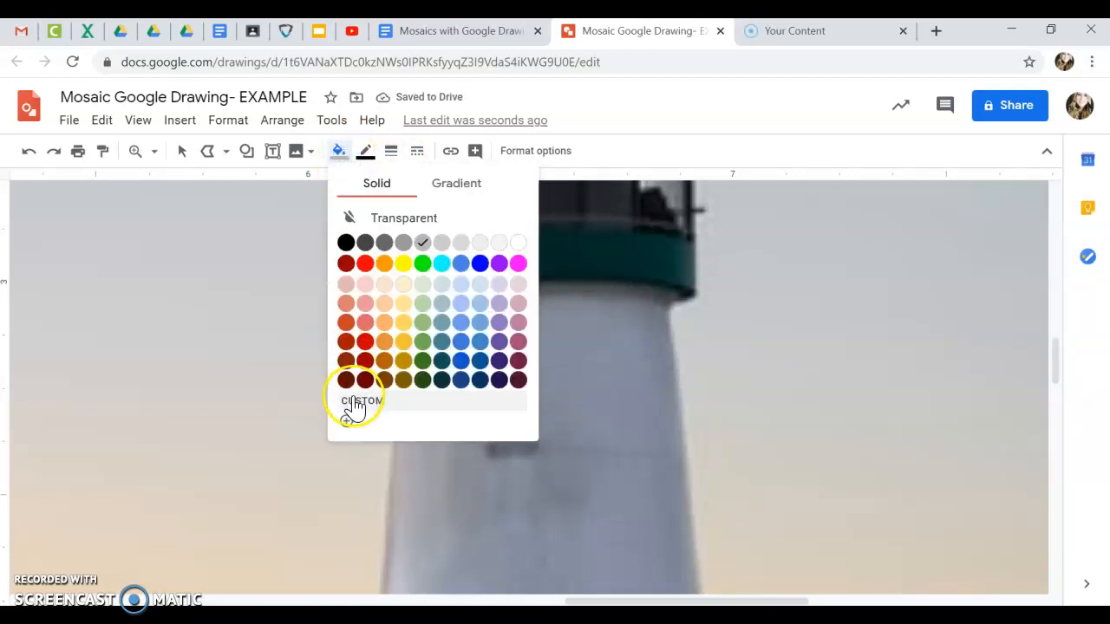
left_click(350, 404)
left_click_drag(470, 290, 475, 266)
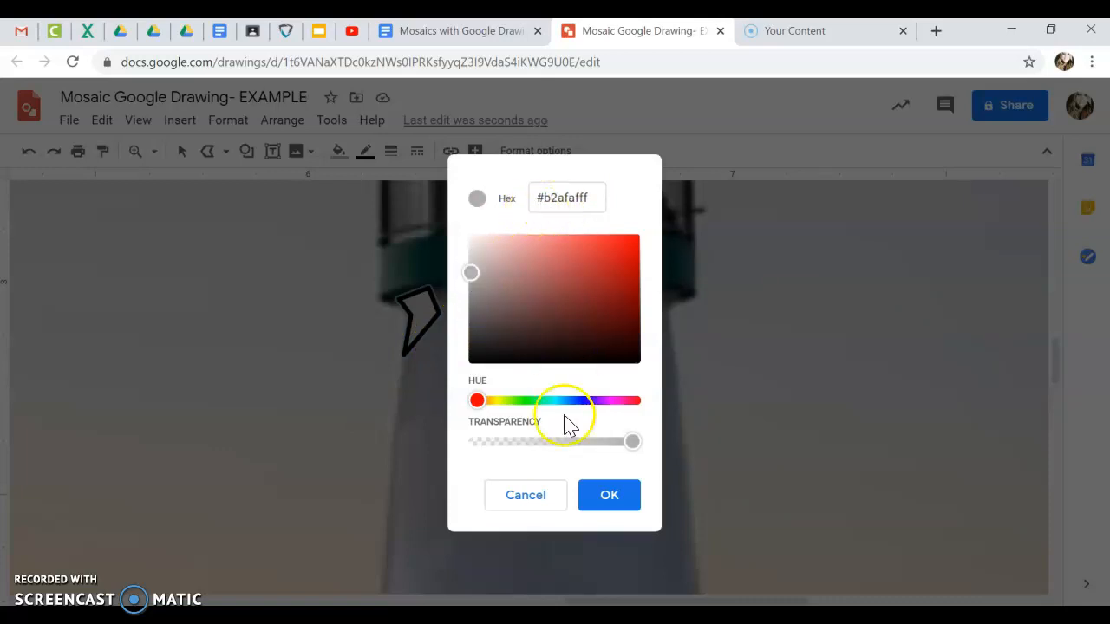
left_click(600, 495)
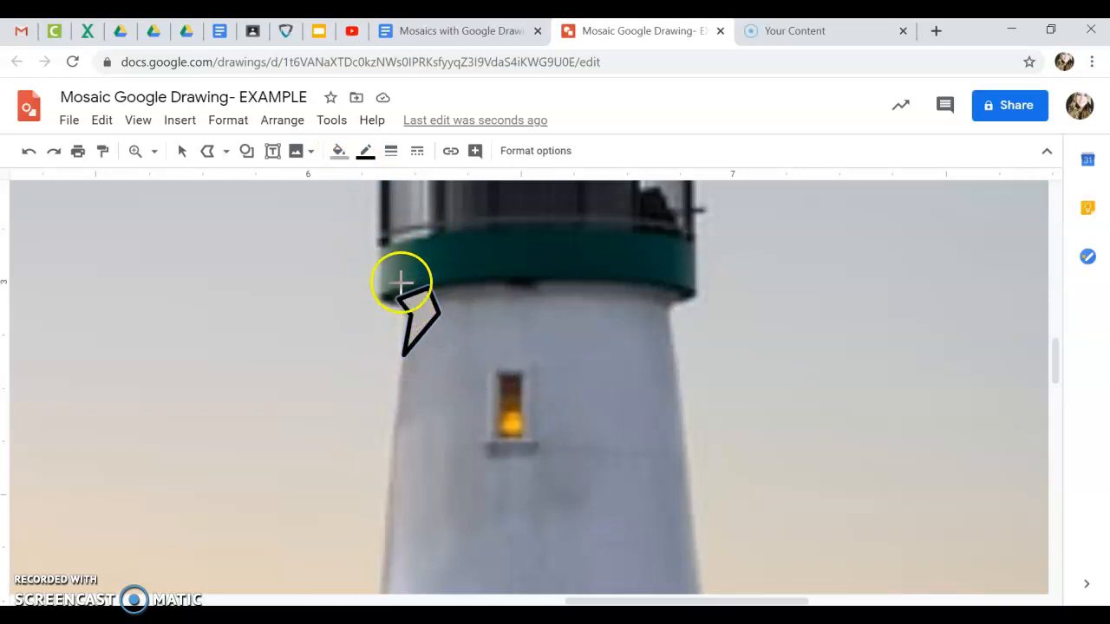
left_click(365, 156)
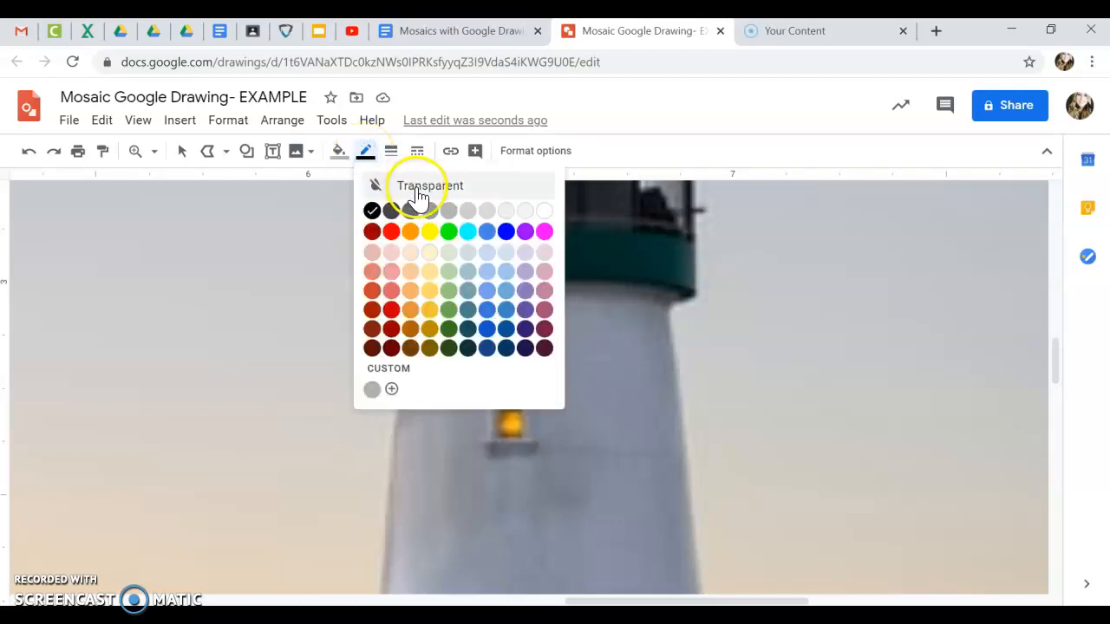
left_click(415, 187)
Nudge and slightly rotate the gray shape to fit the tower's edge below the green band, and deselect it
left_click(184, 155)
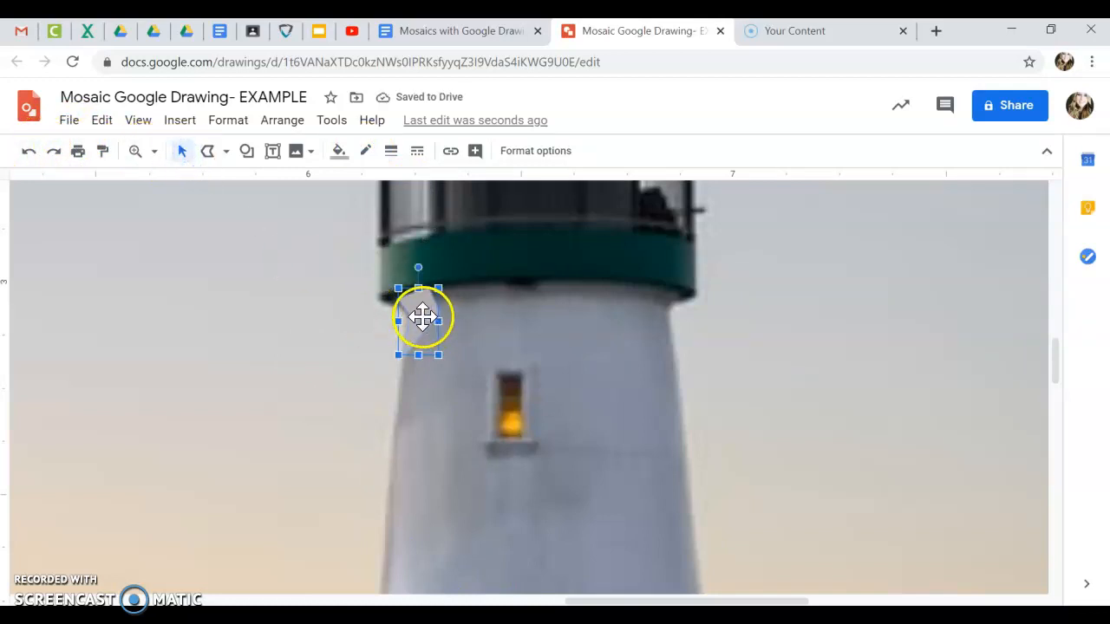
left_click_drag(424, 325, 425, 329)
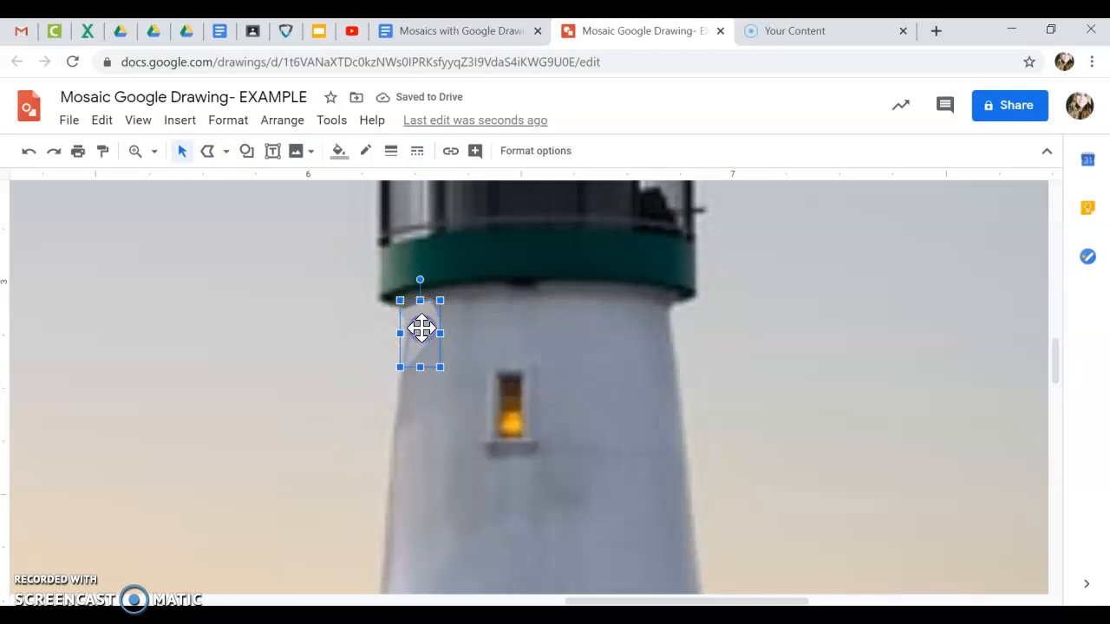
mouse_move(421, 319)
left_mouse_down()
mouse_move(478, 324)
mouse_move(428, 319)
left_mouse_up()
left_click_drag(419, 270, 416, 317)
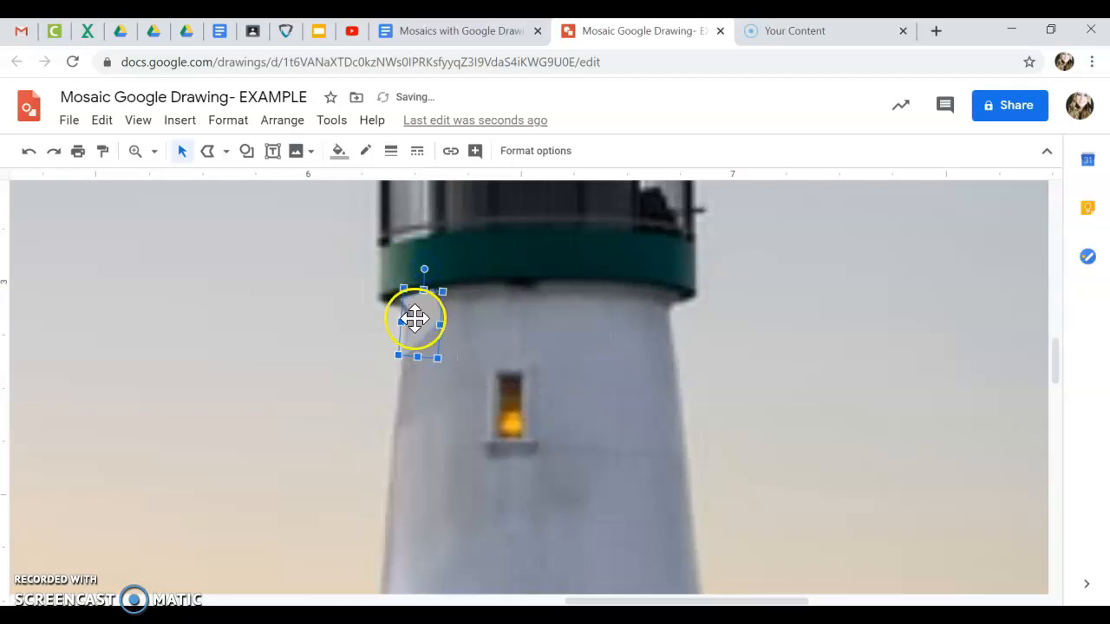
left_click(423, 263)
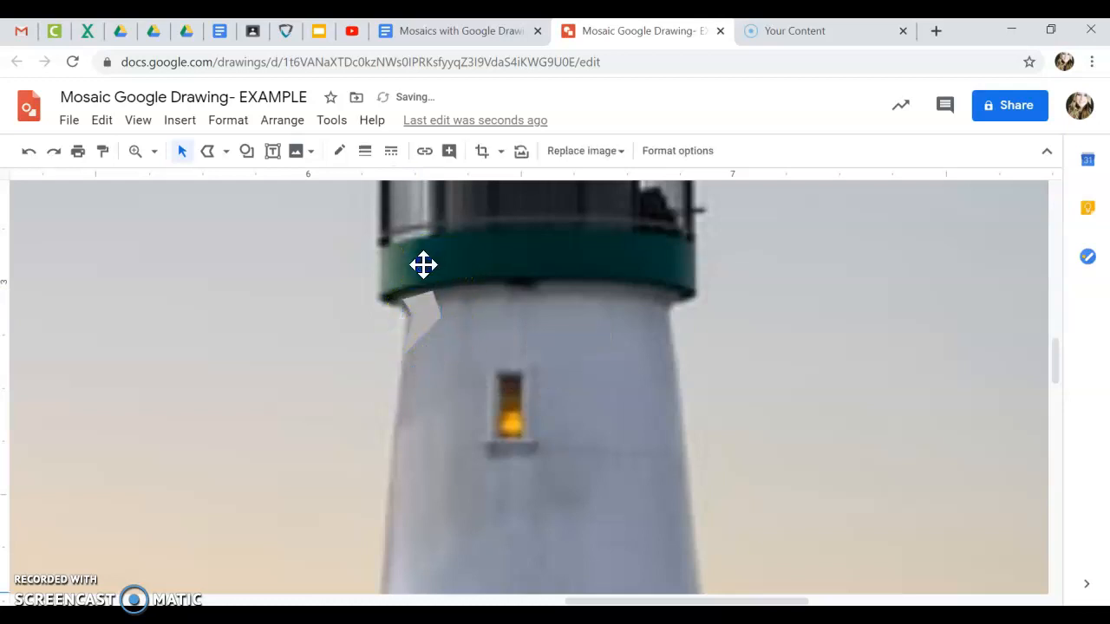
Draw a small rectangle on the tower directly below the green band, beside the gray polyline shape
left_click(419, 314)
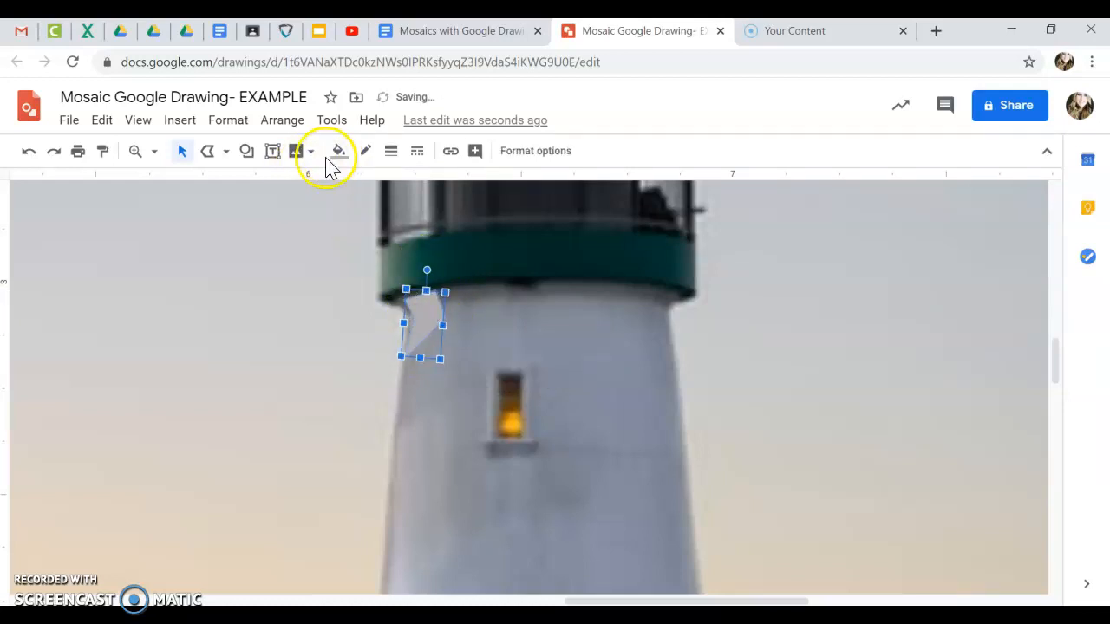
left_click(246, 152)
mouse_move(273, 189)
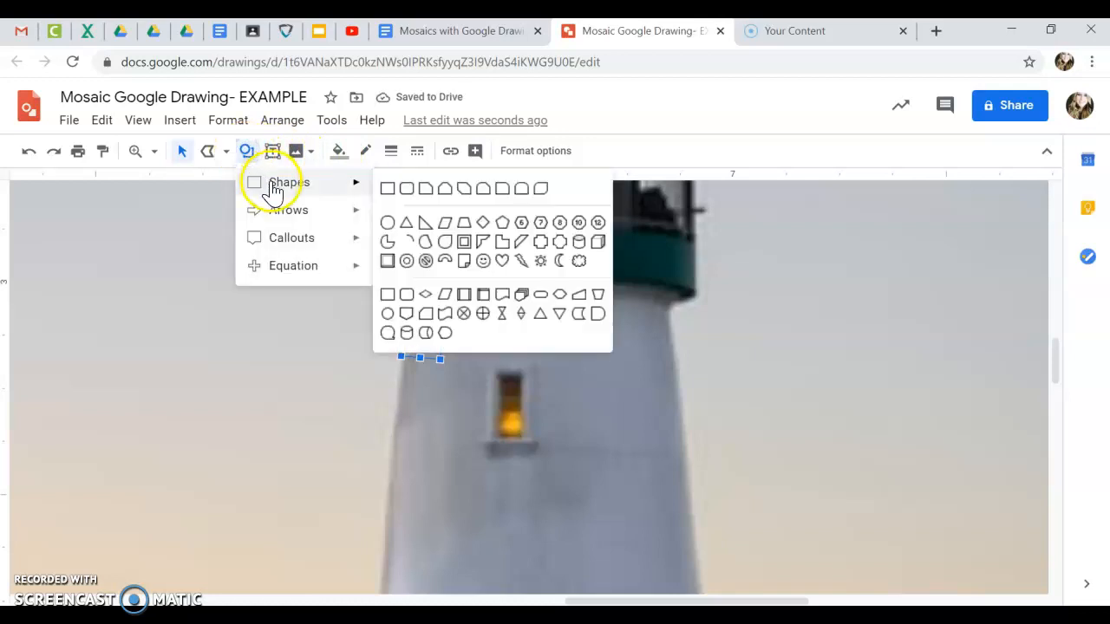
left_click(386, 187)
left_click_drag(453, 295, 522, 323)
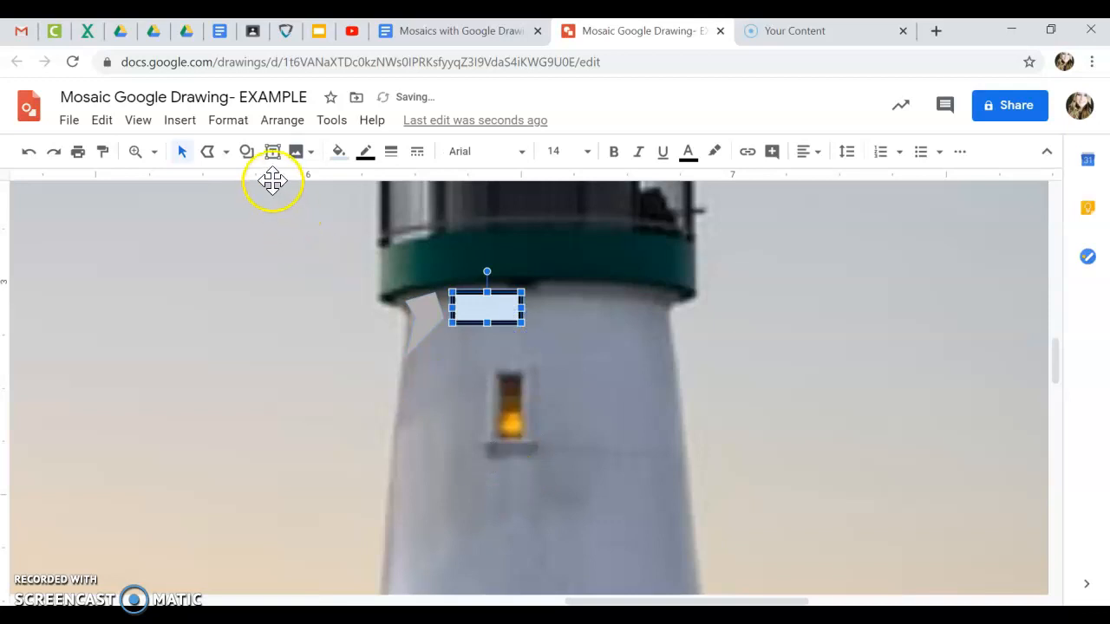
Draw a small circle just right of the rectangle and nudge it up toward the green band
left_click(245, 153)
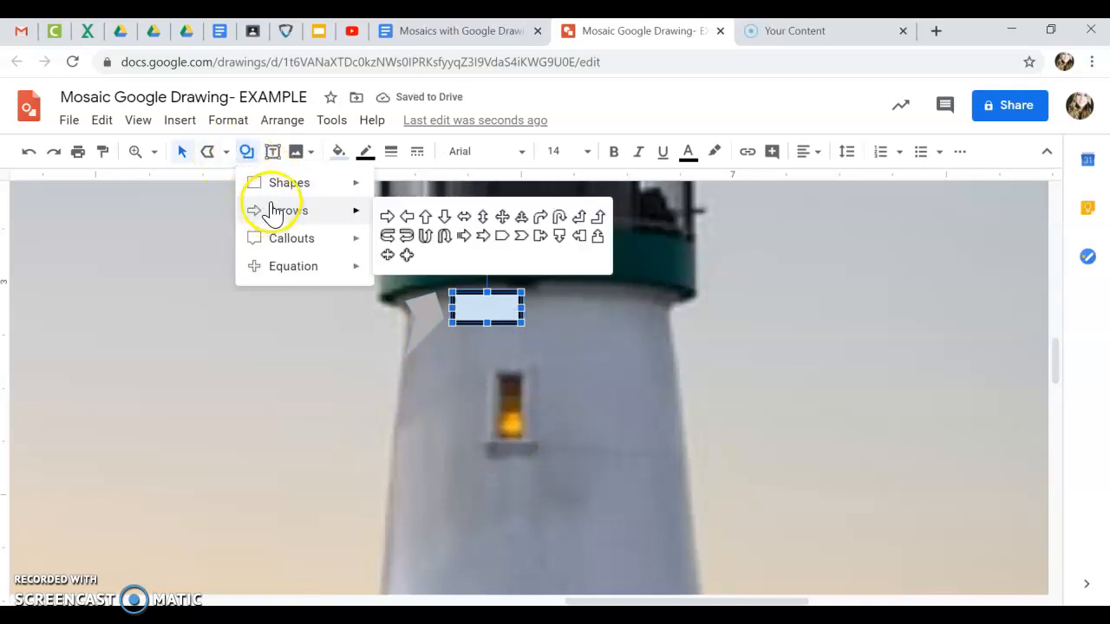
mouse_move(280, 189)
left_click(387, 188)
left_click_drag(528, 300, 573, 339)
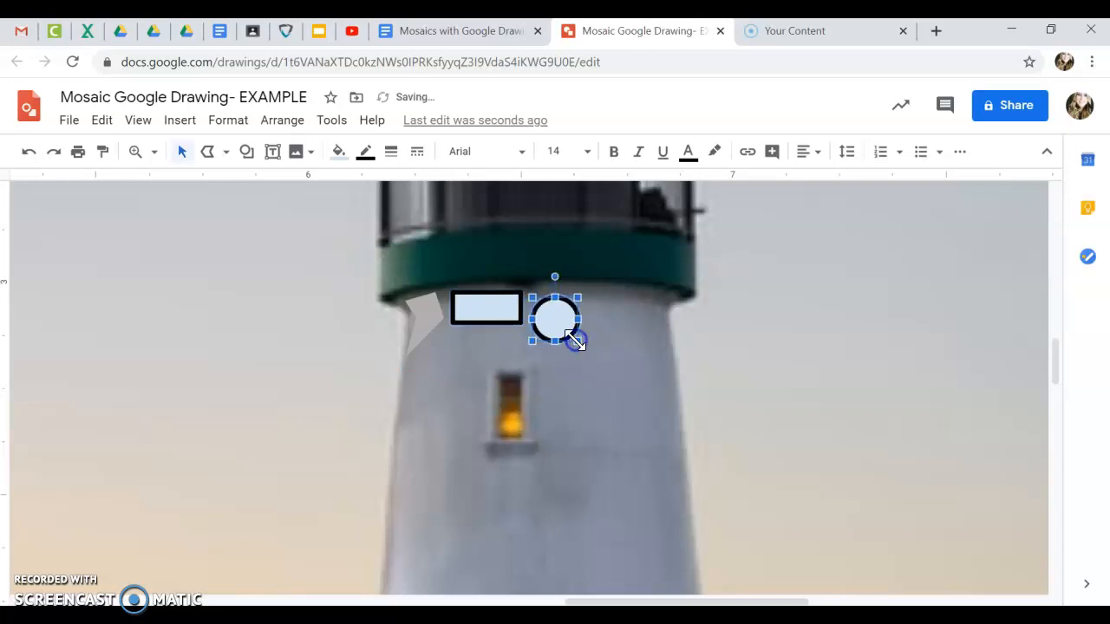
left_click(182, 153)
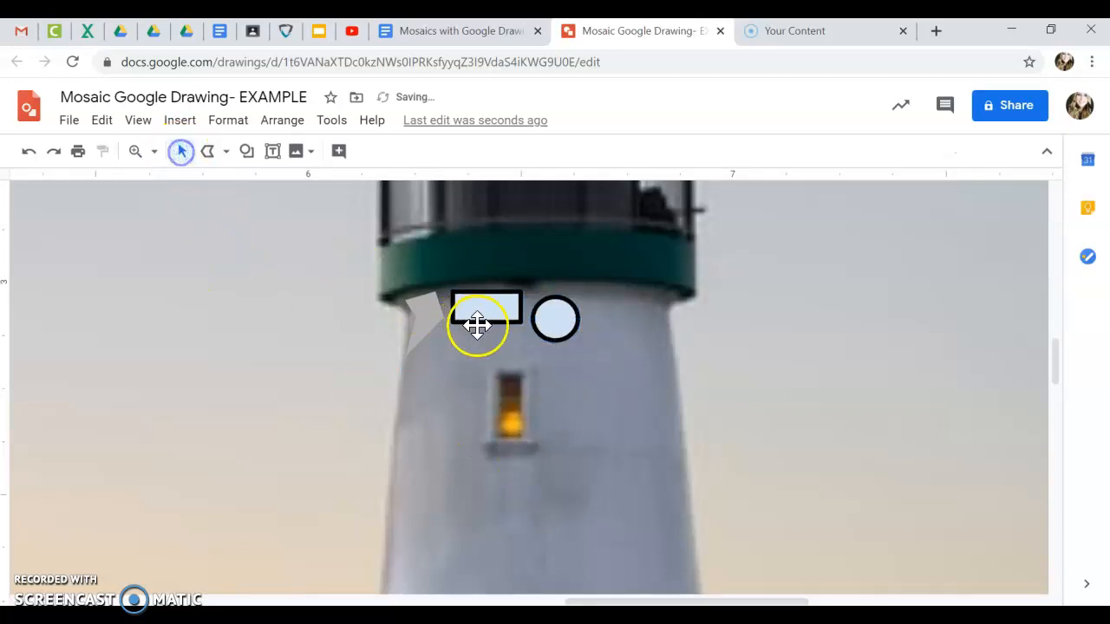
left_click(552, 321)
left_click_drag(555, 321, 555, 318)
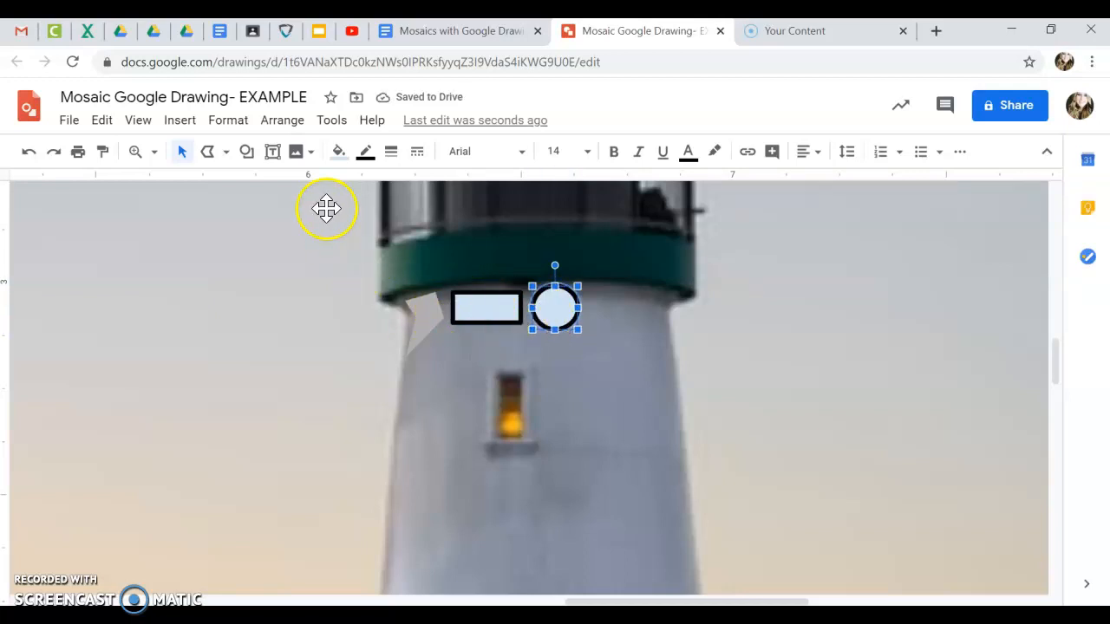
Fill the circle and the rectangle with the saved custom gray
left_click(339, 153)
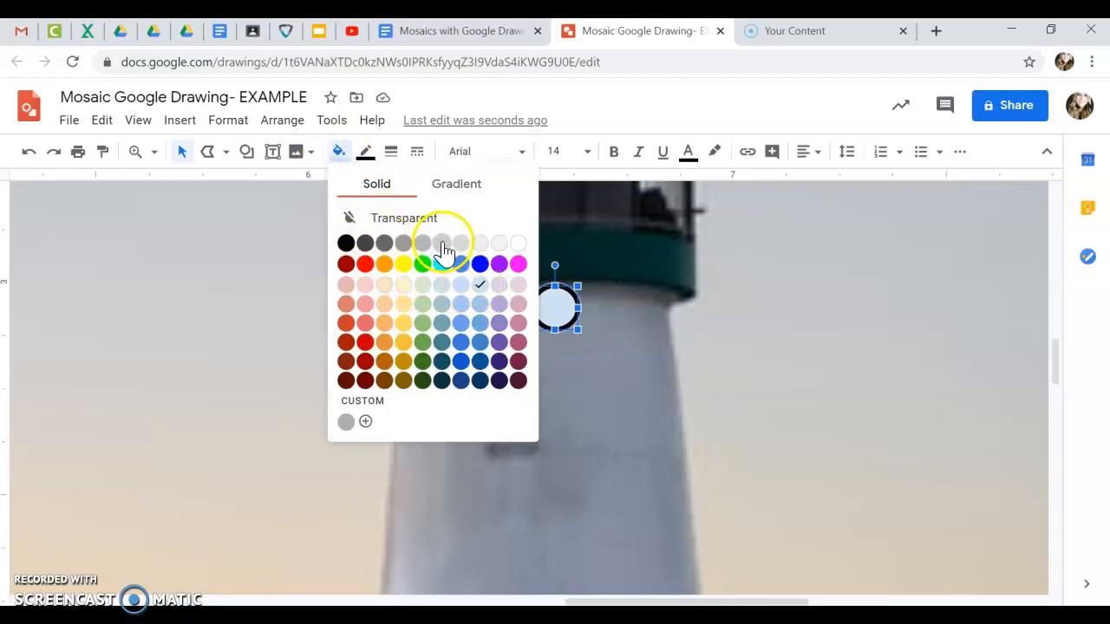
left_click(346, 422)
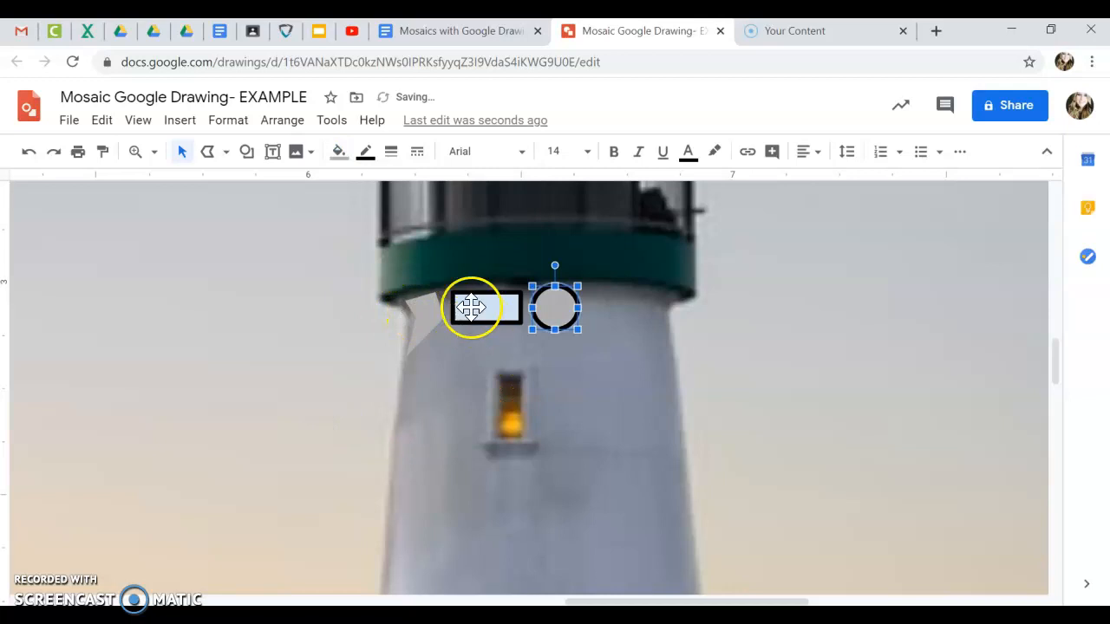
left_click(183, 152)
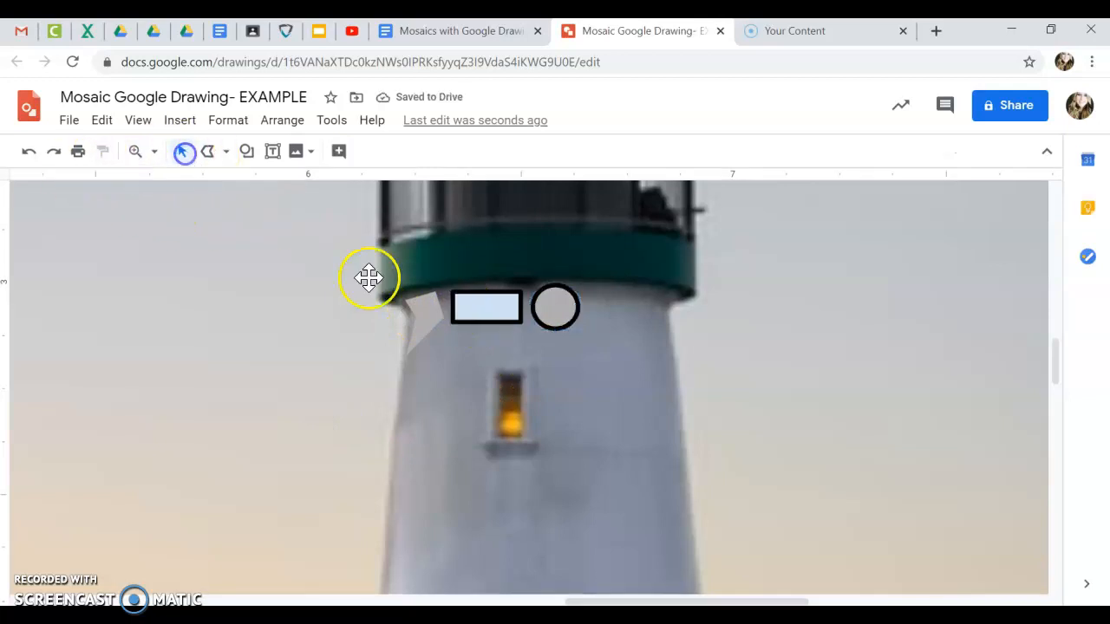
left_click(481, 312)
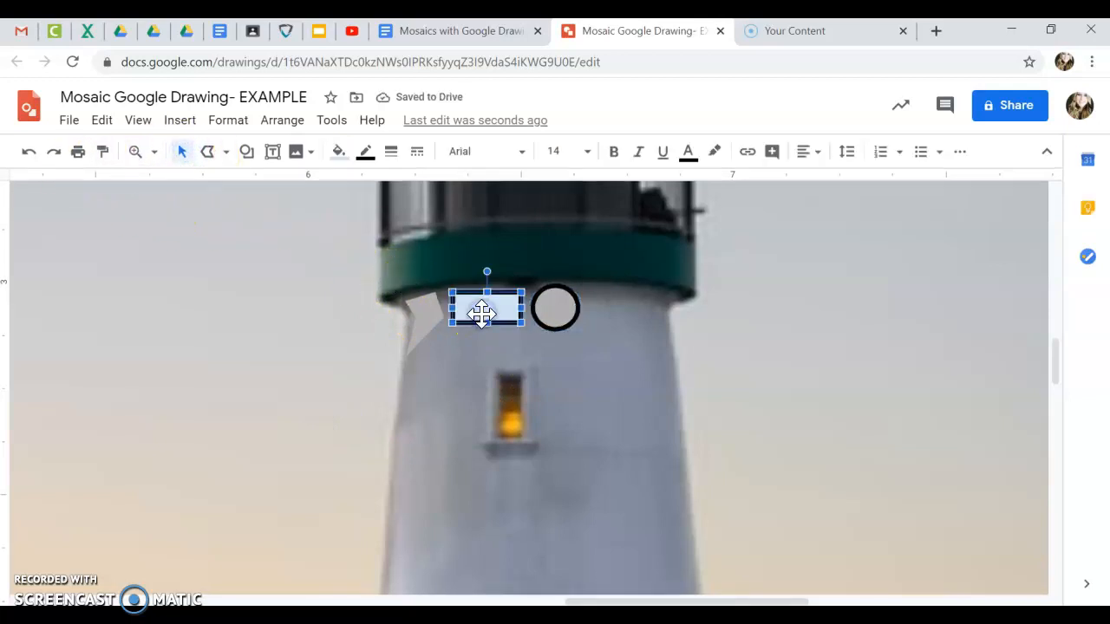
left_click(338, 152)
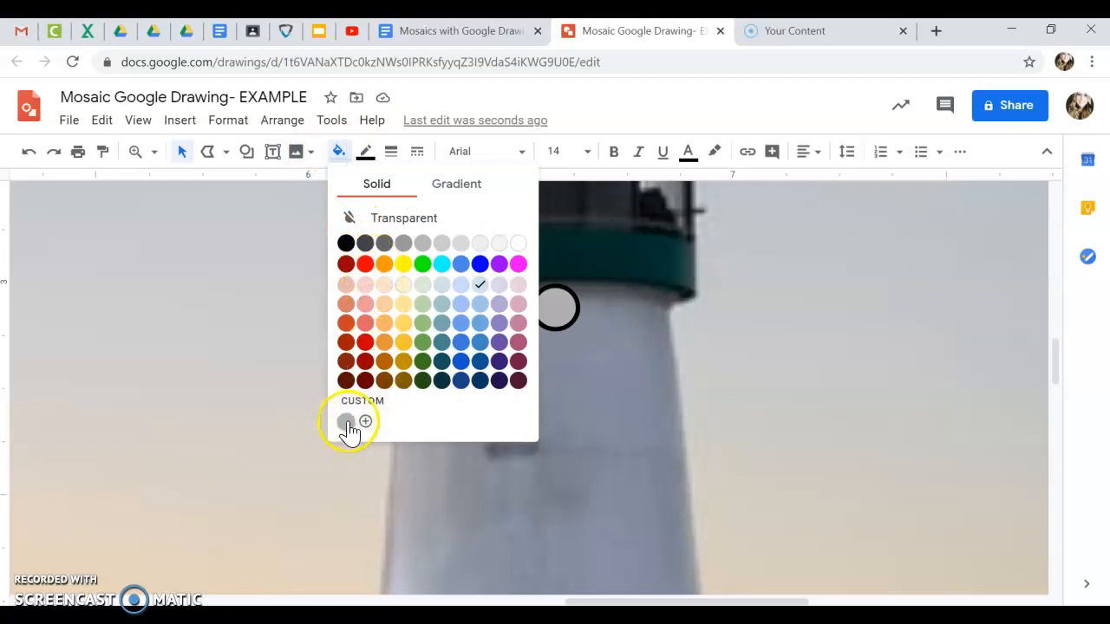
left_click(346, 423)
Make the outlines of the rectangle and the circle transparent, and nudge the circle closer to the rectangle
left_click(365, 153)
left_click(389, 187)
left_click(555, 305)
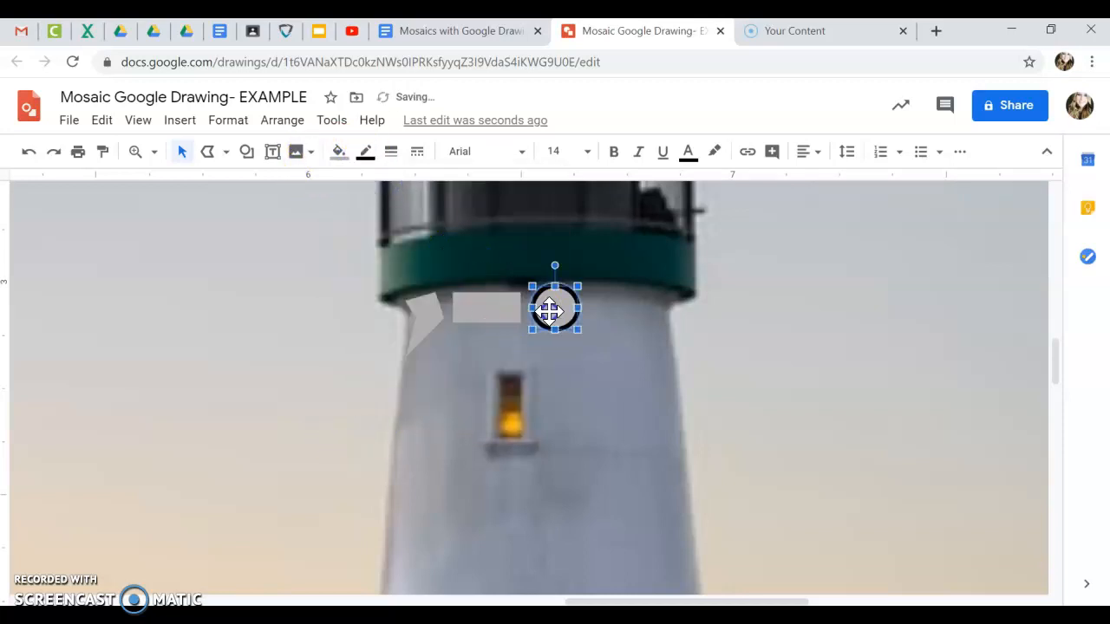
left_click(365, 152)
left_click(417, 195)
left_click(568, 352)
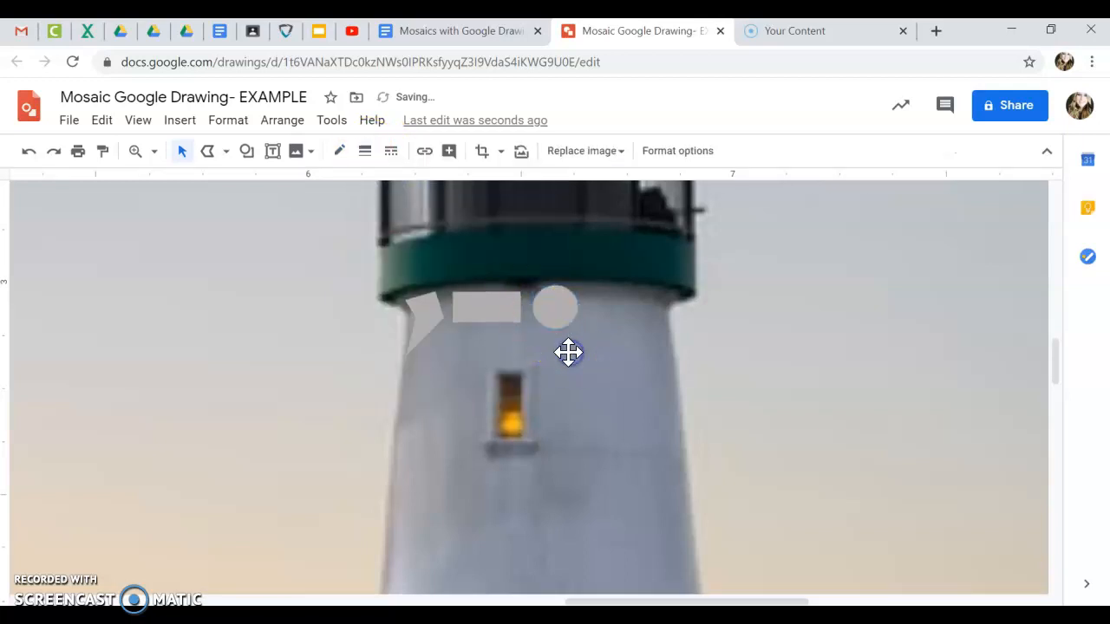
left_click(563, 318)
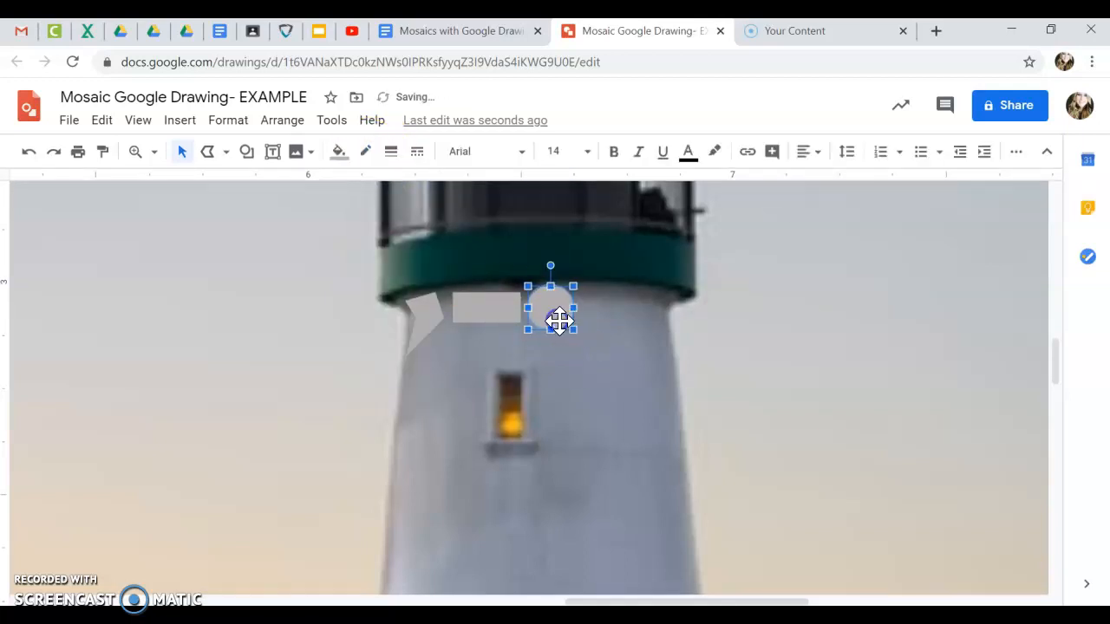
left_click(576, 379)
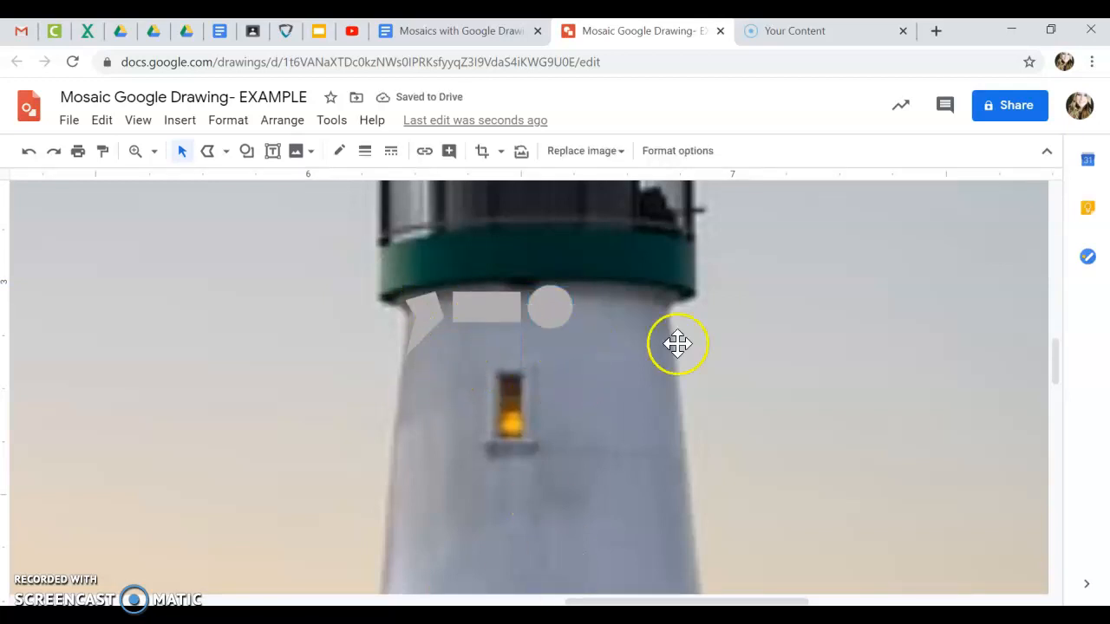
Copy the gray polyline shape, rectangle and circle together and paste duplicates onto the tower
left_click(419, 320)
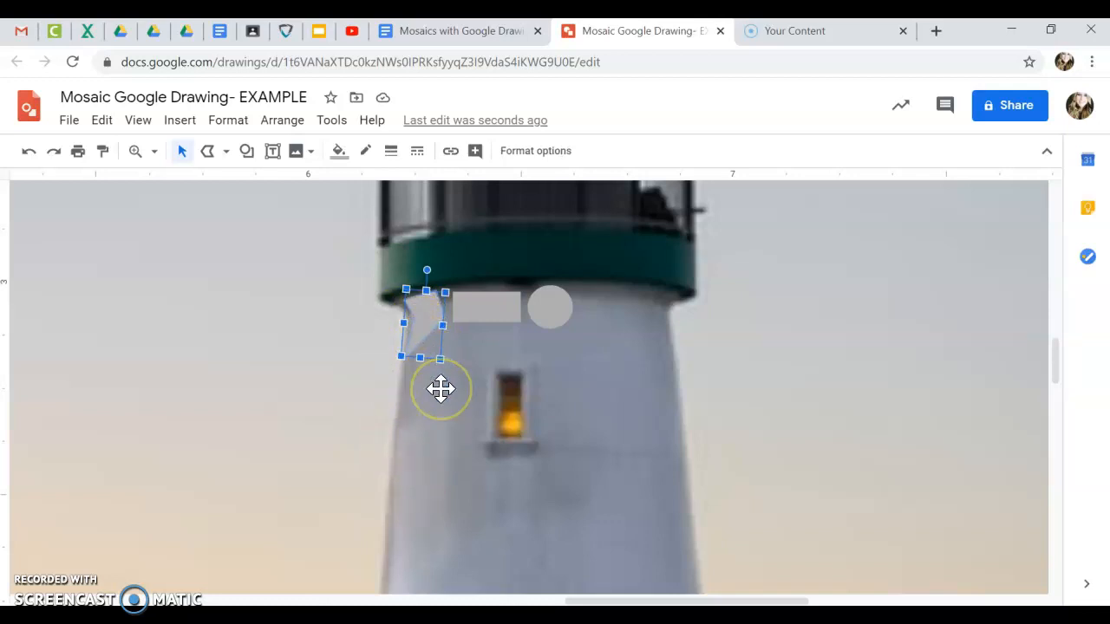
left_click(481, 309, "shift")
left_click(564, 309, "shift")
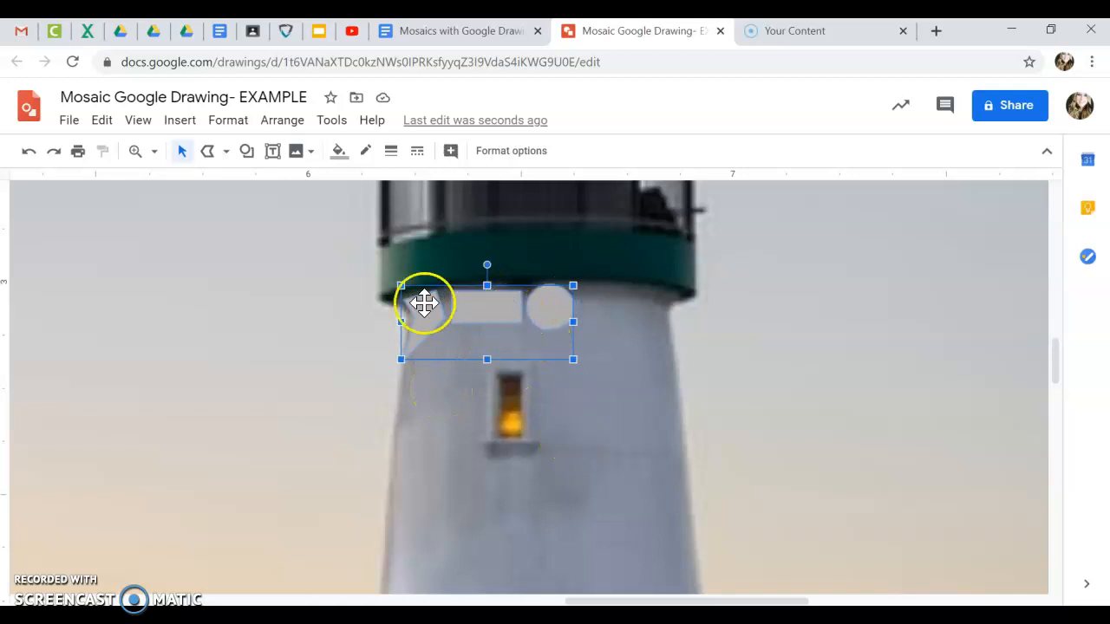
right_click(483, 319)
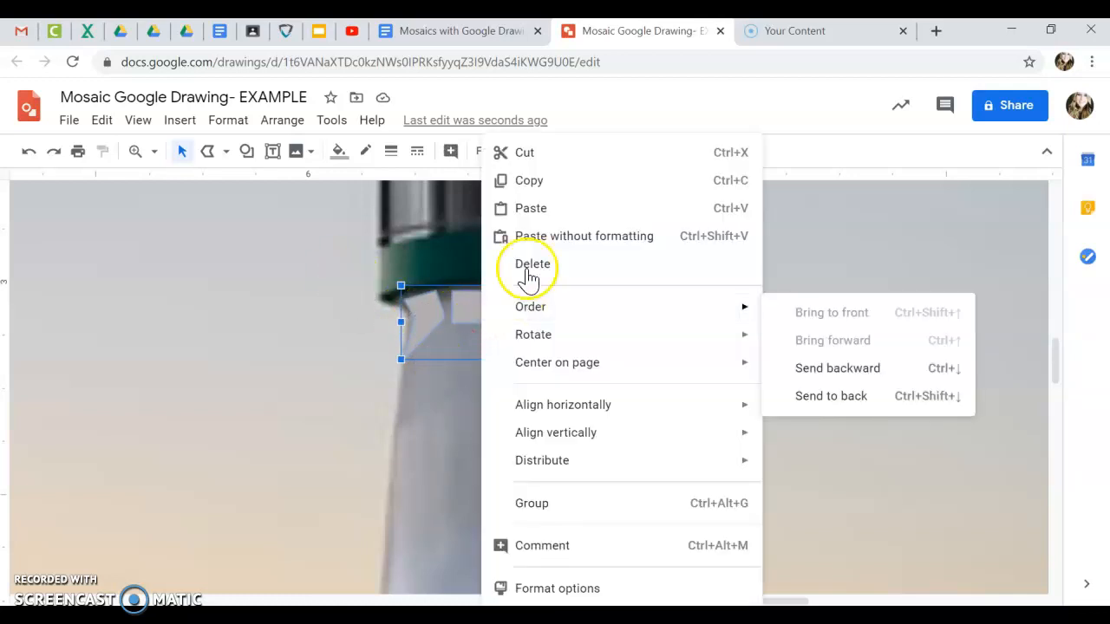
left_click(548, 193)
left_click(613, 459)
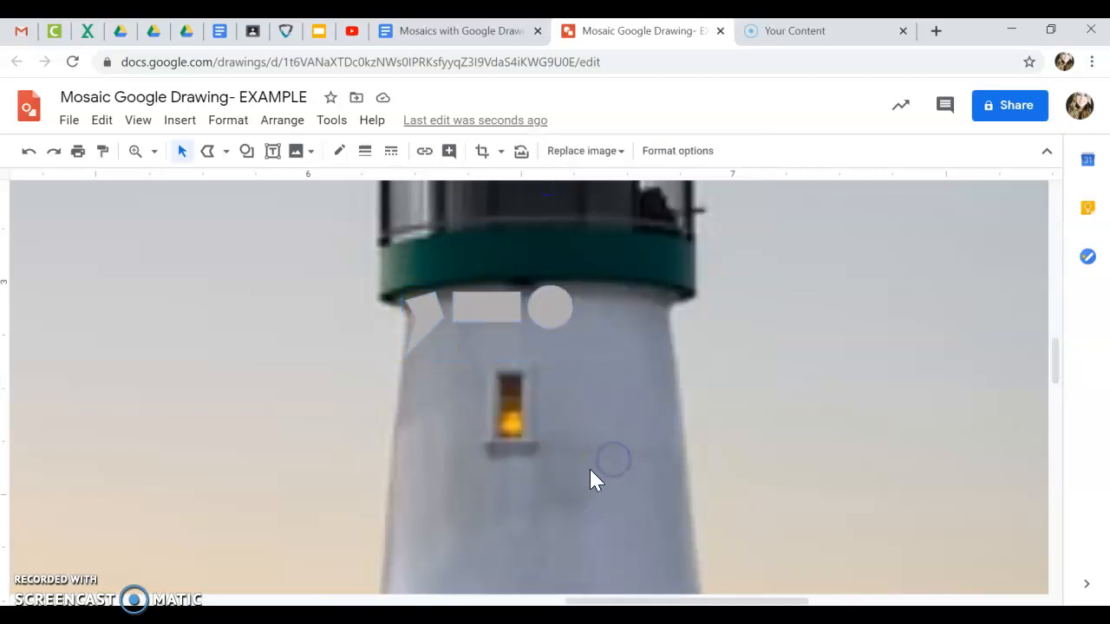
right_click(585, 472)
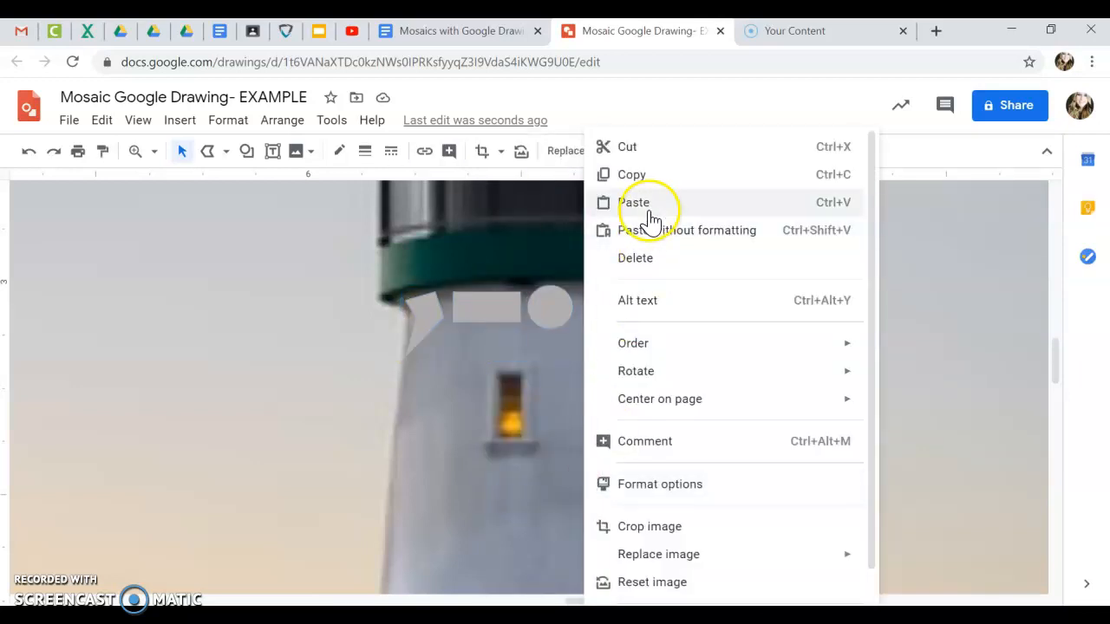
left_click(646, 206)
Arrange the pasted copies: rectangle beneath the circles, circle beside the first circle, polyline shape below its original along the tower's left edge
mouse_move(560, 381)
left_mouse_down()
mouse_move(520, 491)
mouse_move(561, 416)
mouse_move(570, 364)
left_mouse_up()
left_click(550, 463)
left_click(517, 494)
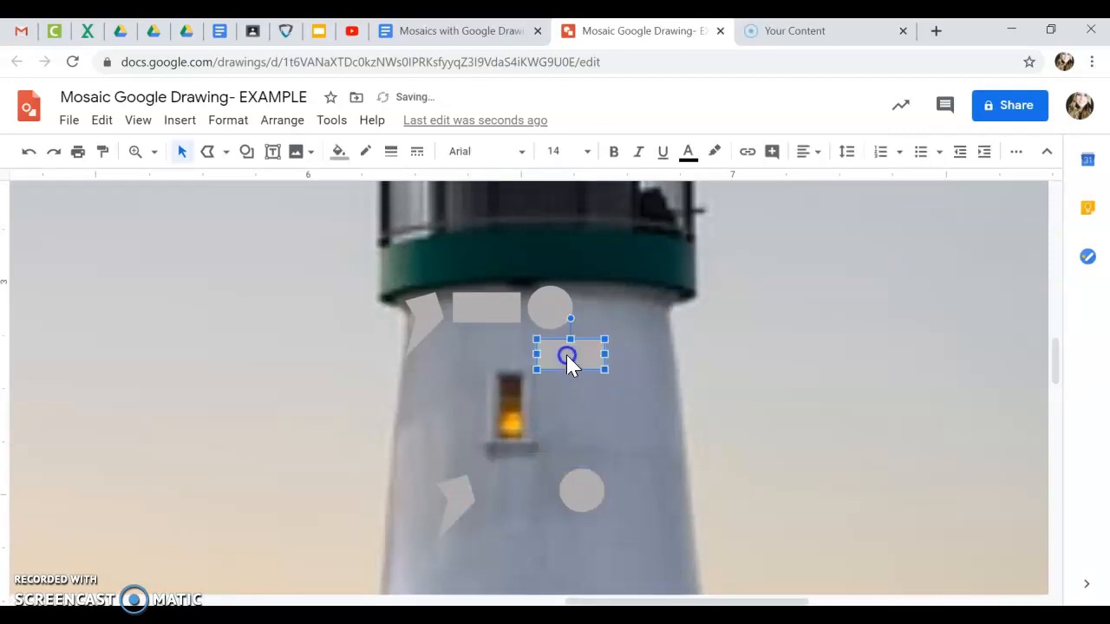
left_click_drag(575, 495, 608, 364)
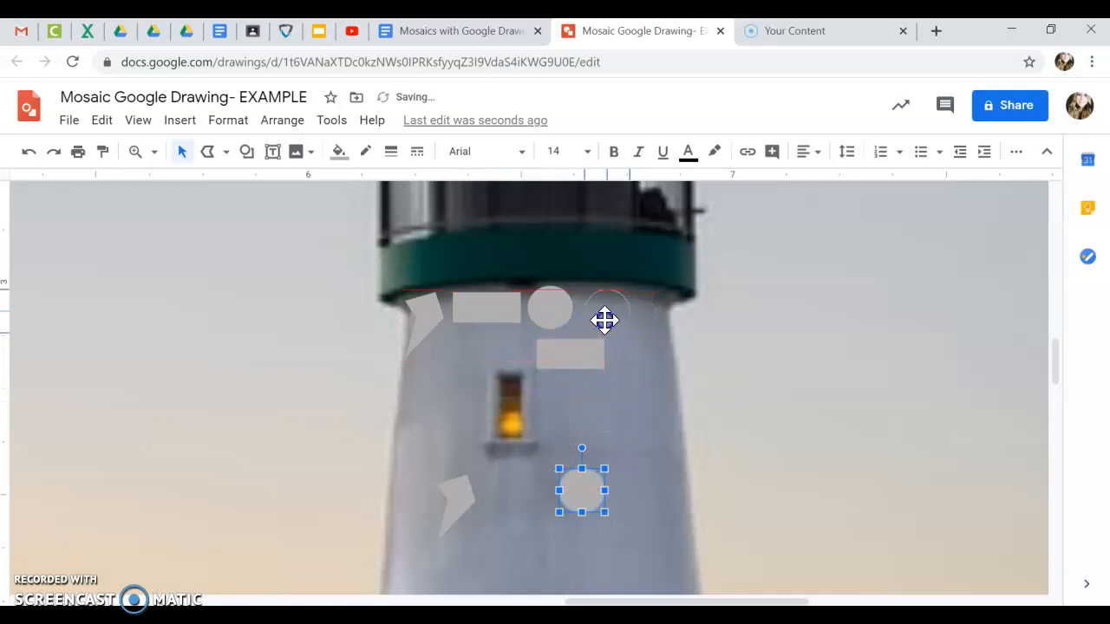
left_click_drag(601, 319, 626, 348)
left_click(449, 504)
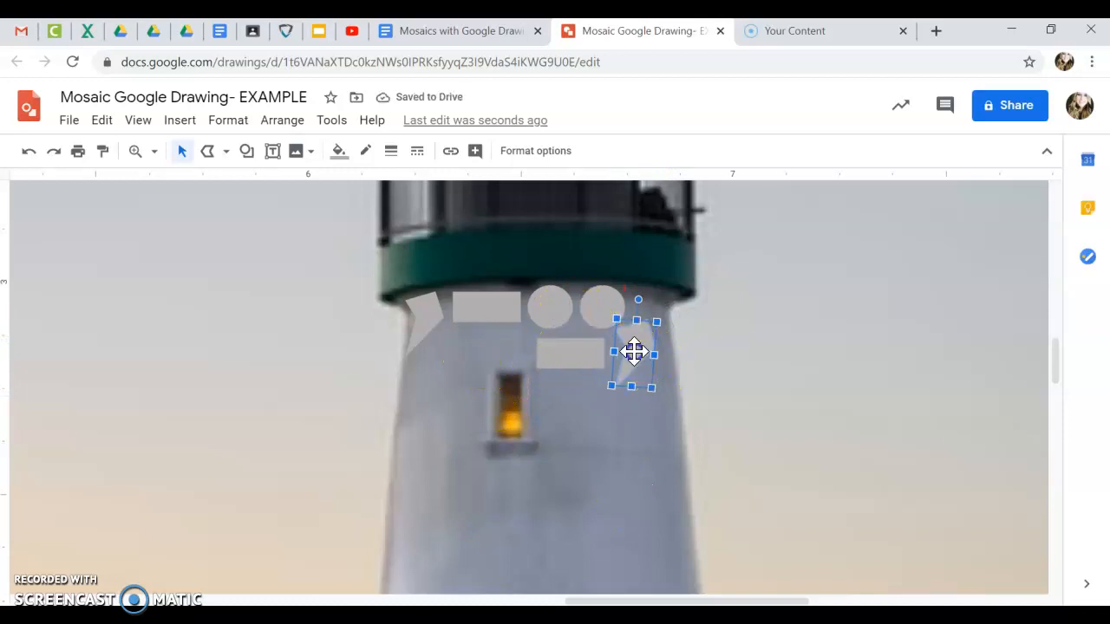
left_click_drag(419, 385, 418, 390)
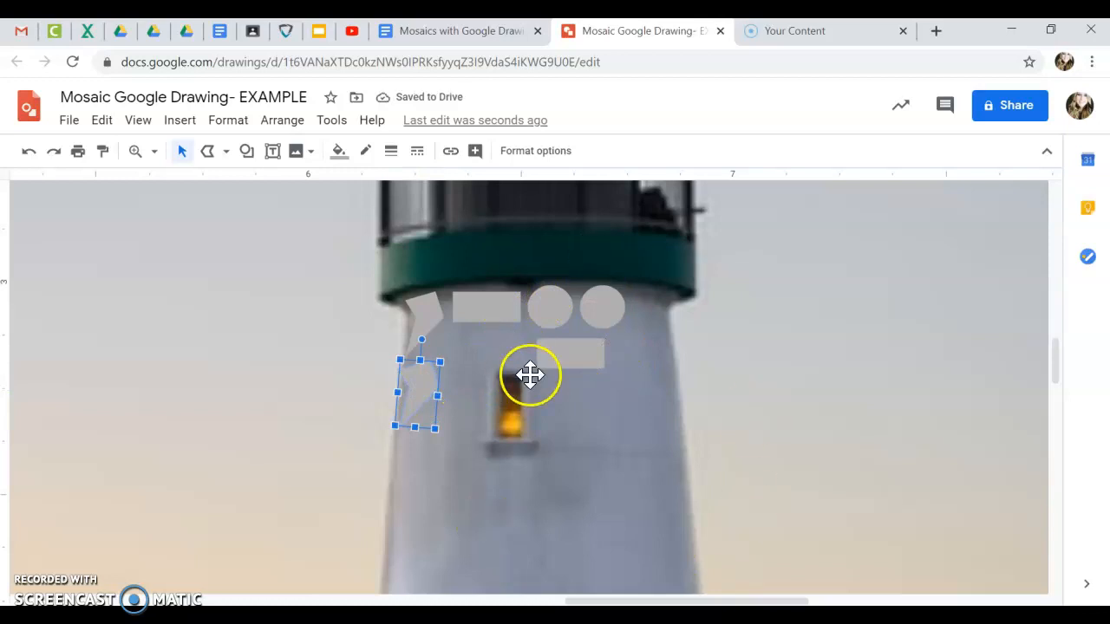
Switch to the Mosaics with Google Drawing Directions document and examine the example lighthouse mosaics at 200% zoom
left_click(451, 33)
scroll(434, 322, "down", 10)
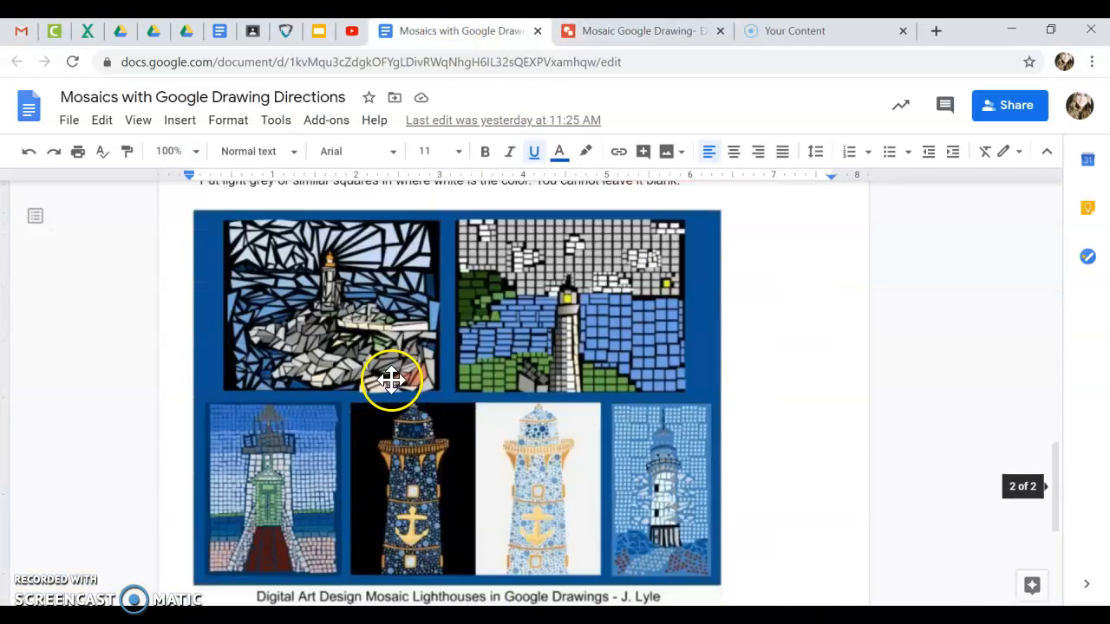
scroll(391, 379, "down", 1)
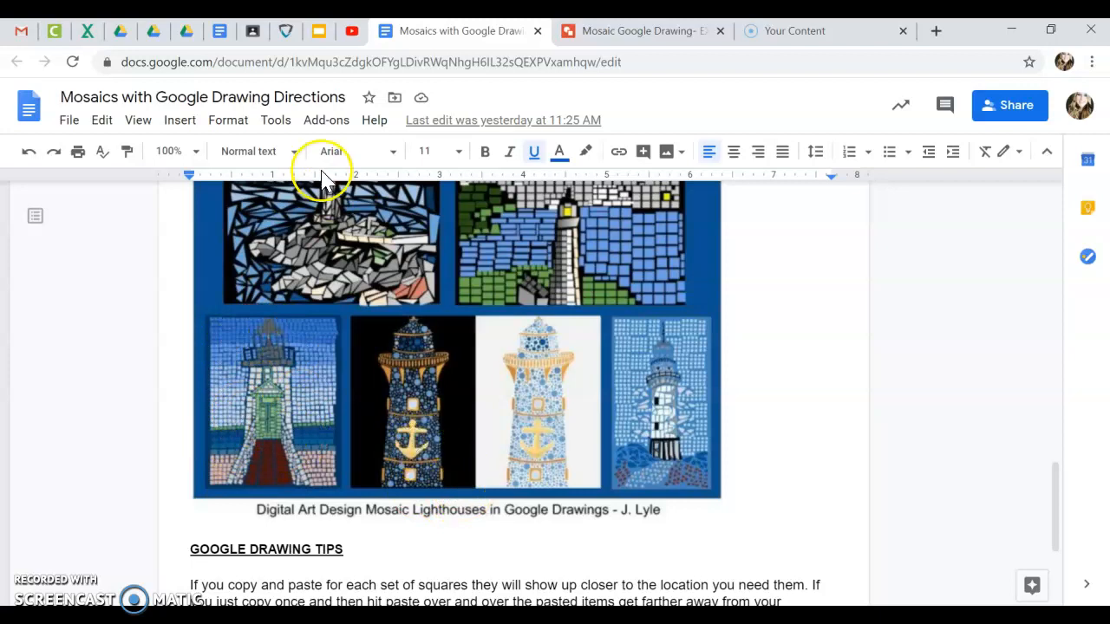
left_click(192, 151)
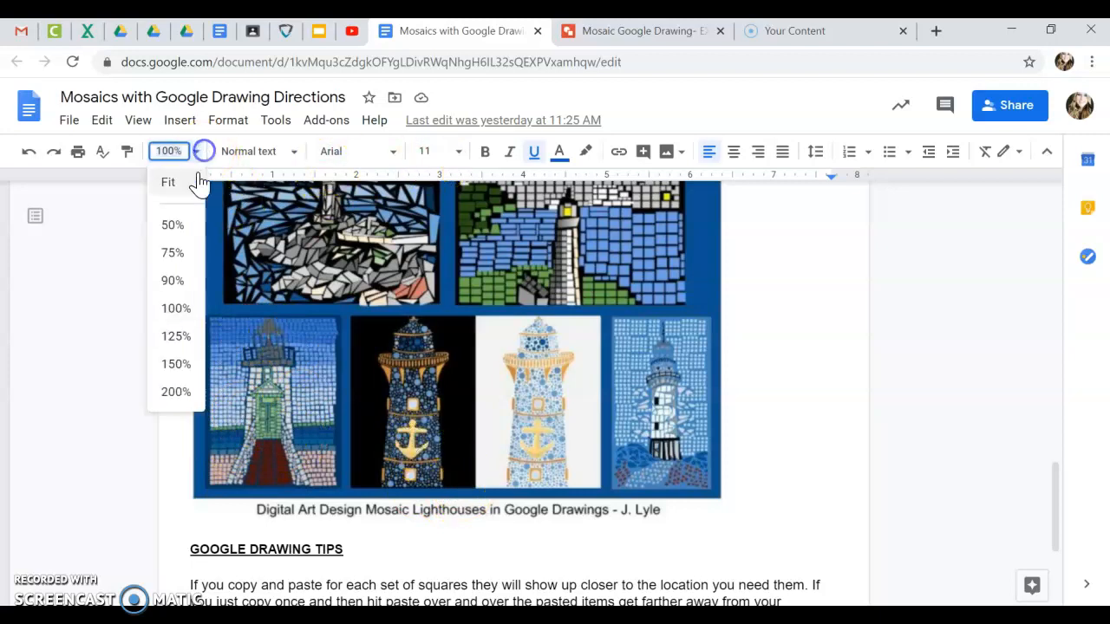
left_click(178, 391)
scroll(451, 413, "down", 3)
scroll(568, 356, "up", 1)
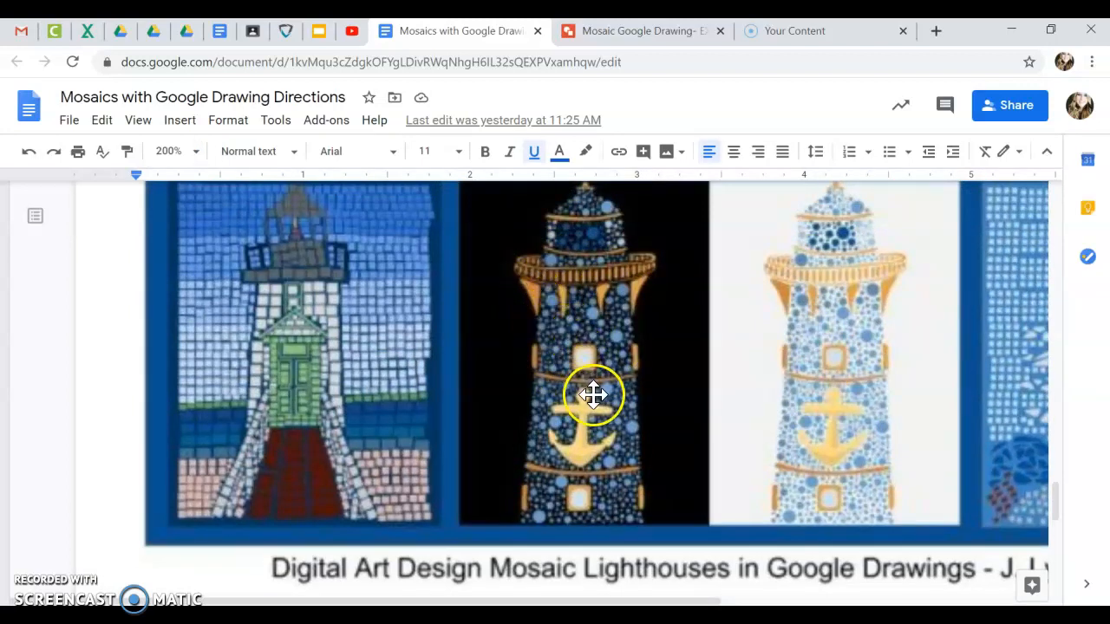
scroll(833, 401, "up", 4)
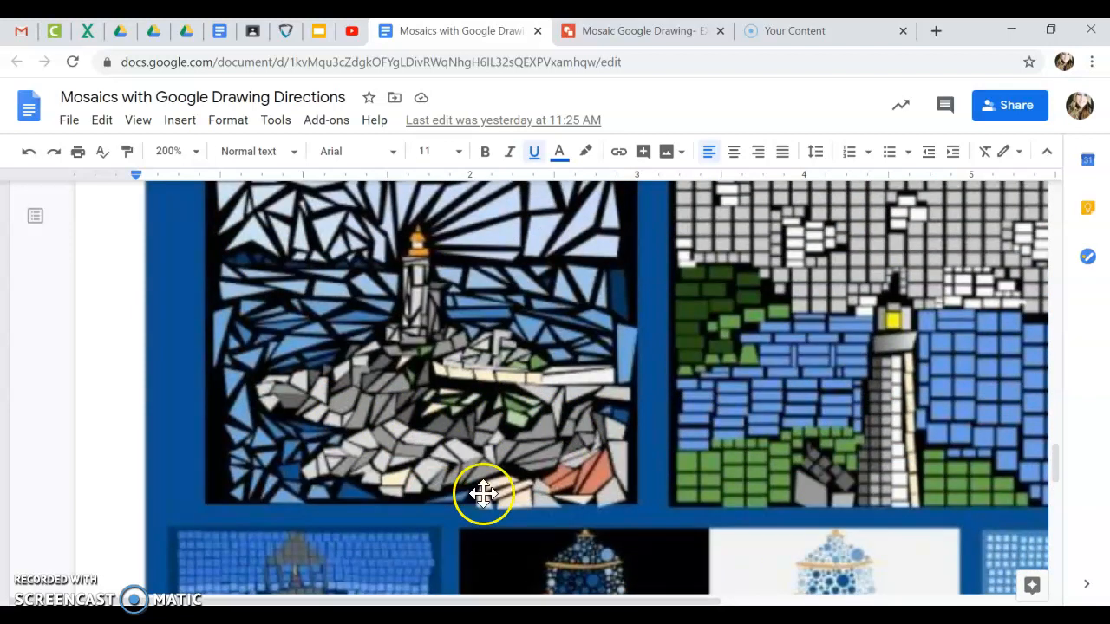
left_click_drag(616, 600, 693, 598)
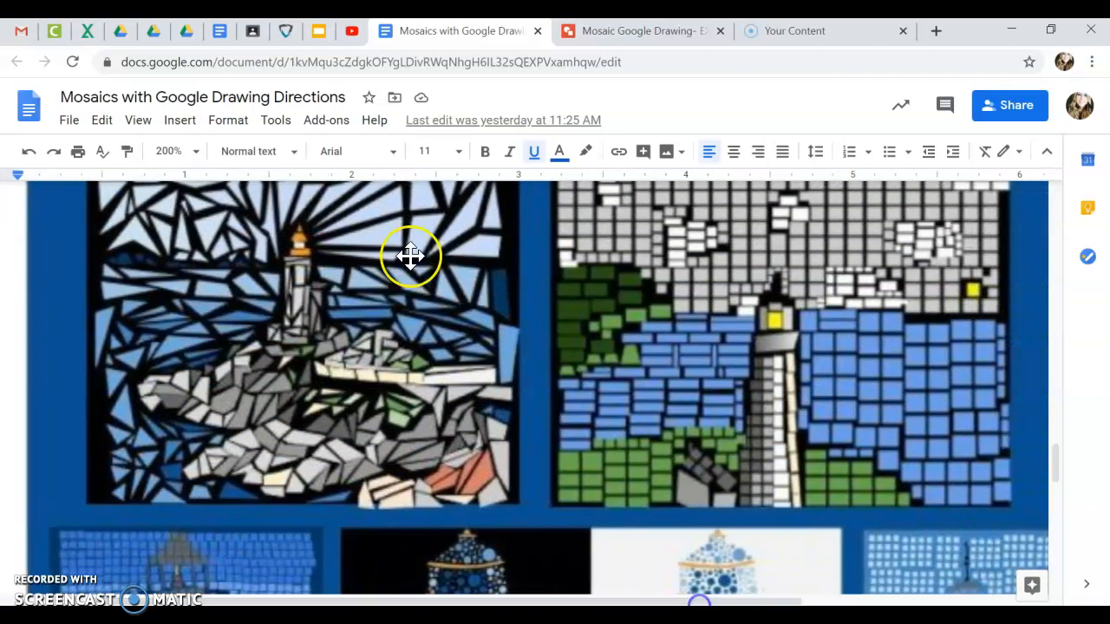
scroll(631, 319, "up", 1)
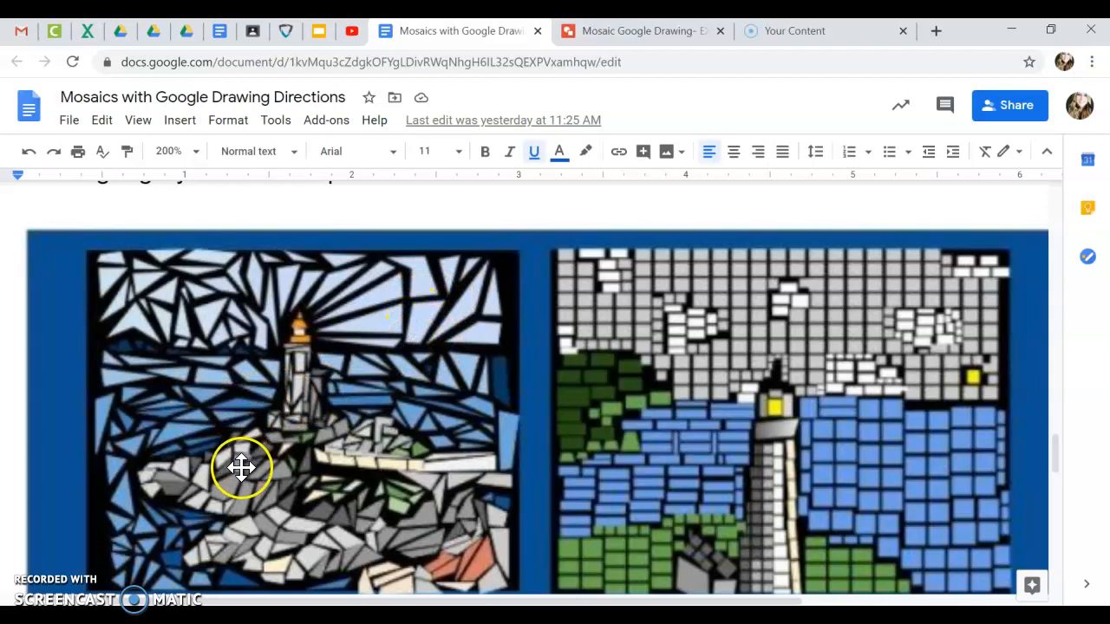
scroll(240, 468, "down", 1)
scroll(304, 469, "up", 2)
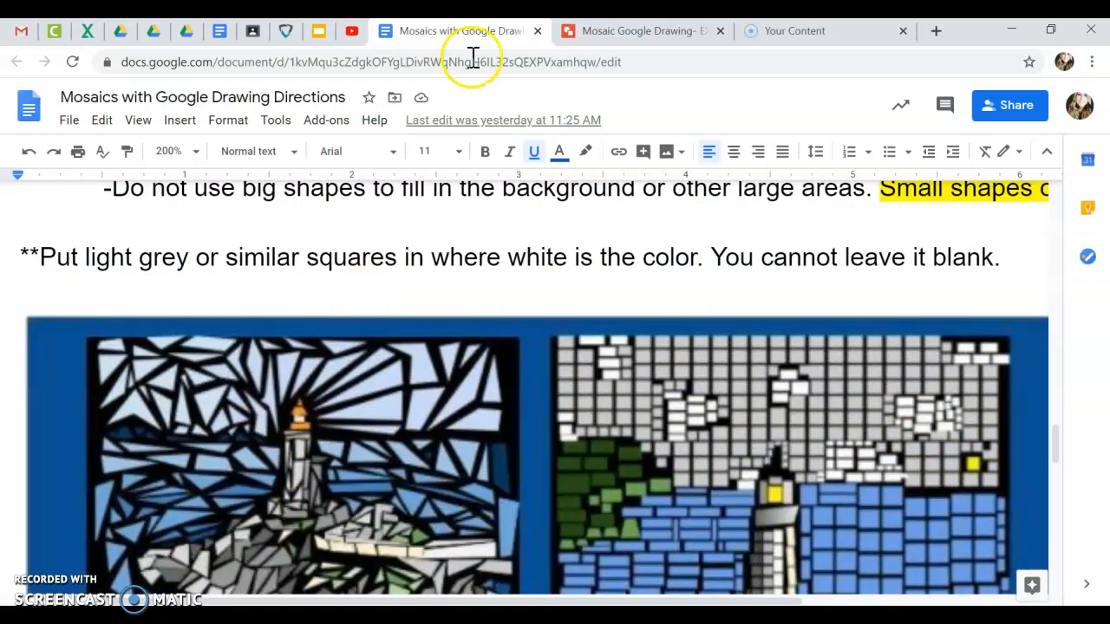
Set the directions document's zoom to Fit and return to the Mosaic Google Drawing- EXAMPLE drawing
left_click(191, 152)
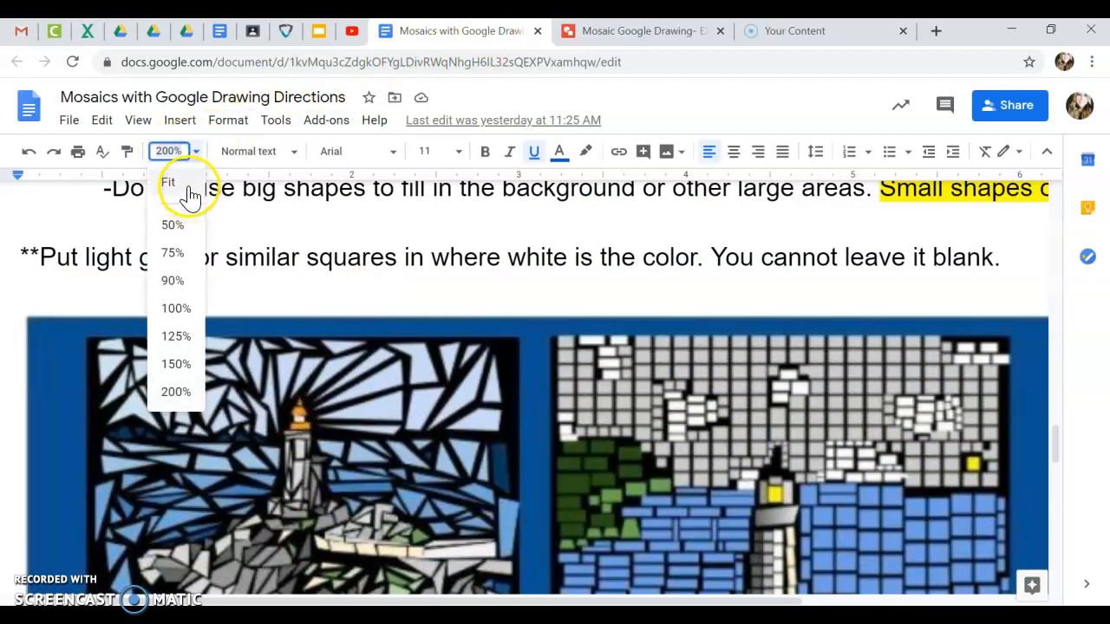
left_click(184, 187)
left_click(637, 33)
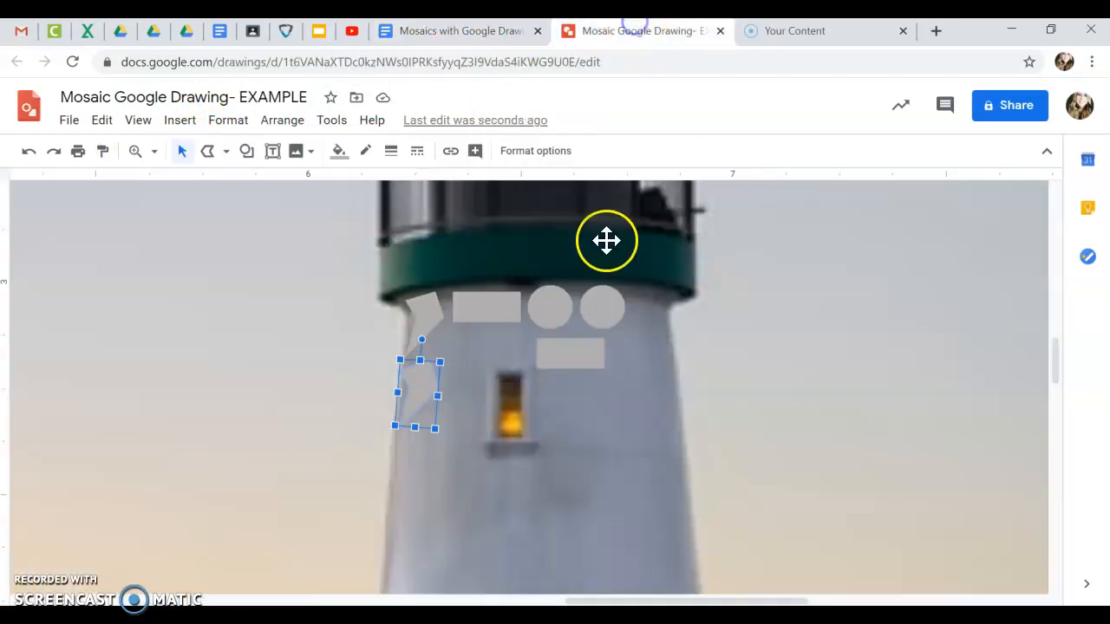
Fit the whole drawing in view to check the placed shapes, and zoom in on the lighthouse
left_click(490, 350)
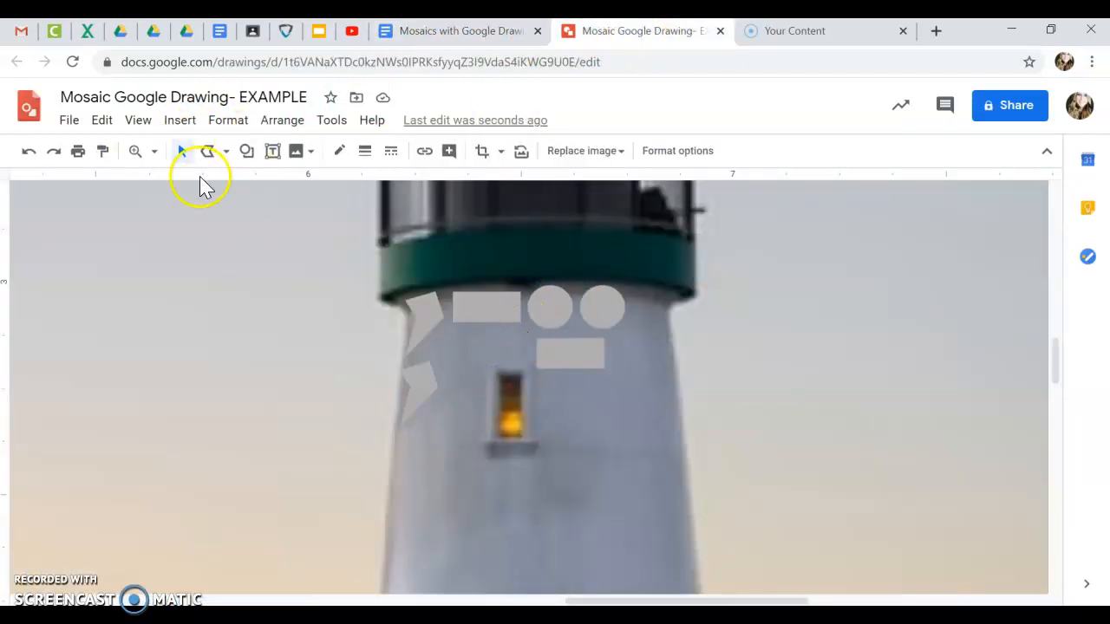
left_click(154, 151)
left_click(185, 184)
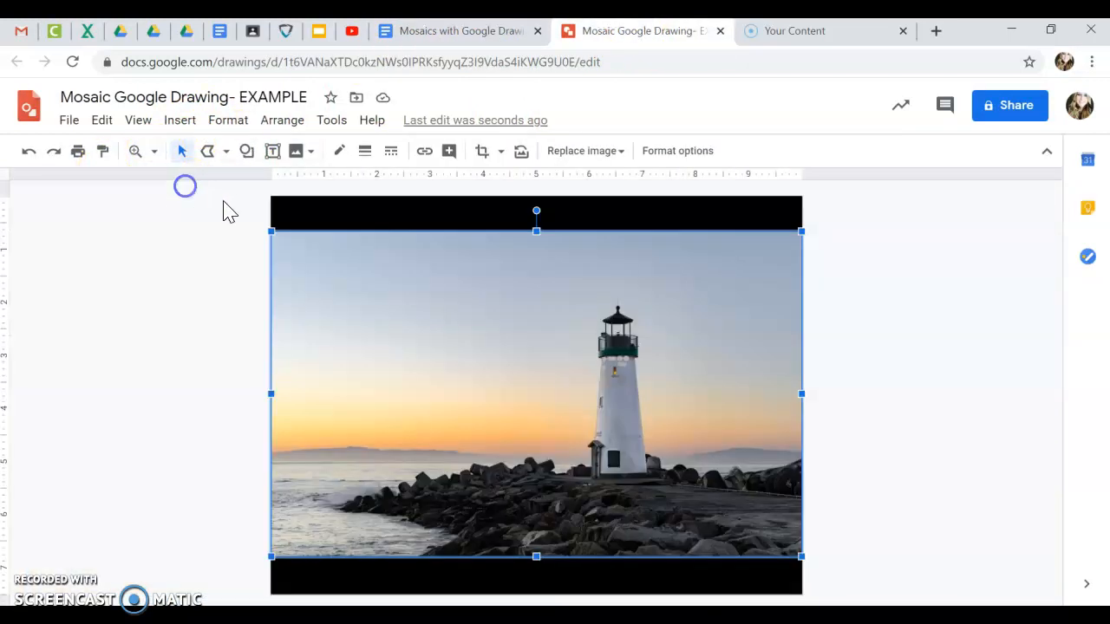
left_click(605, 376)
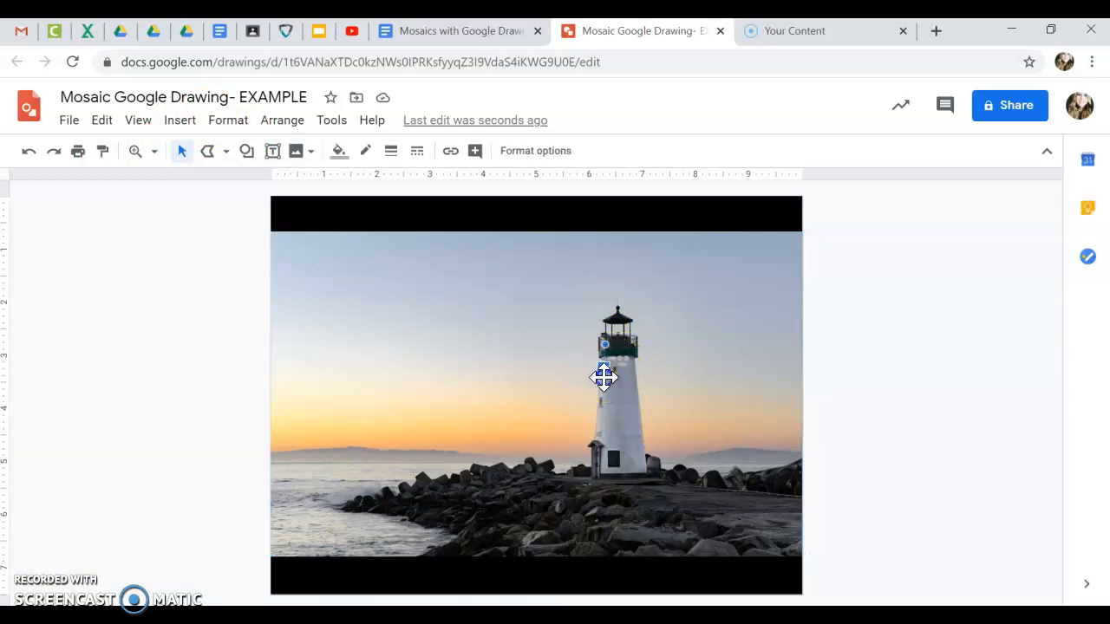
left_click(632, 382)
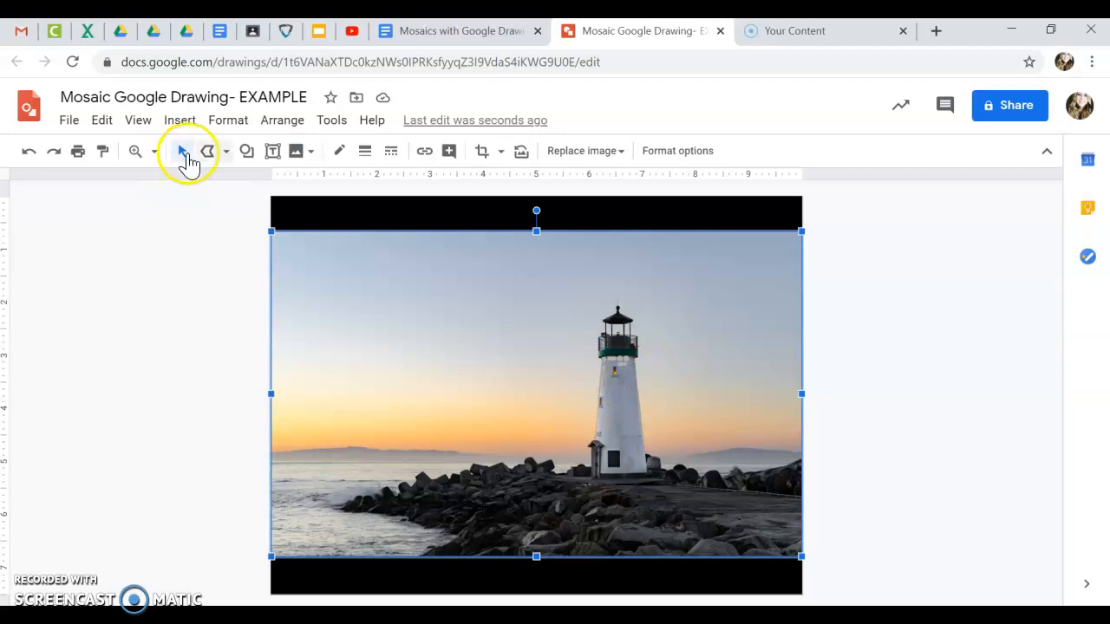
left_click(135, 151)
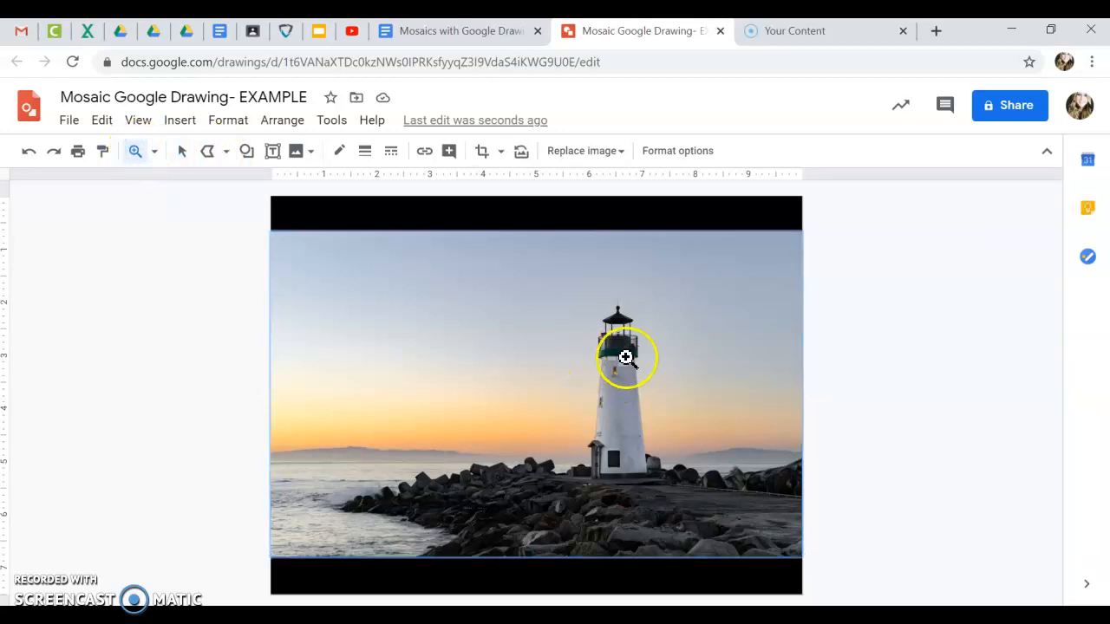
left_click(627, 354)
Read directions #5 and #6 in the Mosaics with Google Drawing Directions document and return to the Mosaic Google Drawing- EXAMPLE drawing
left_click(424, 35)
scroll(277, 278, "up", 8)
scroll(275, 276, "up", 1)
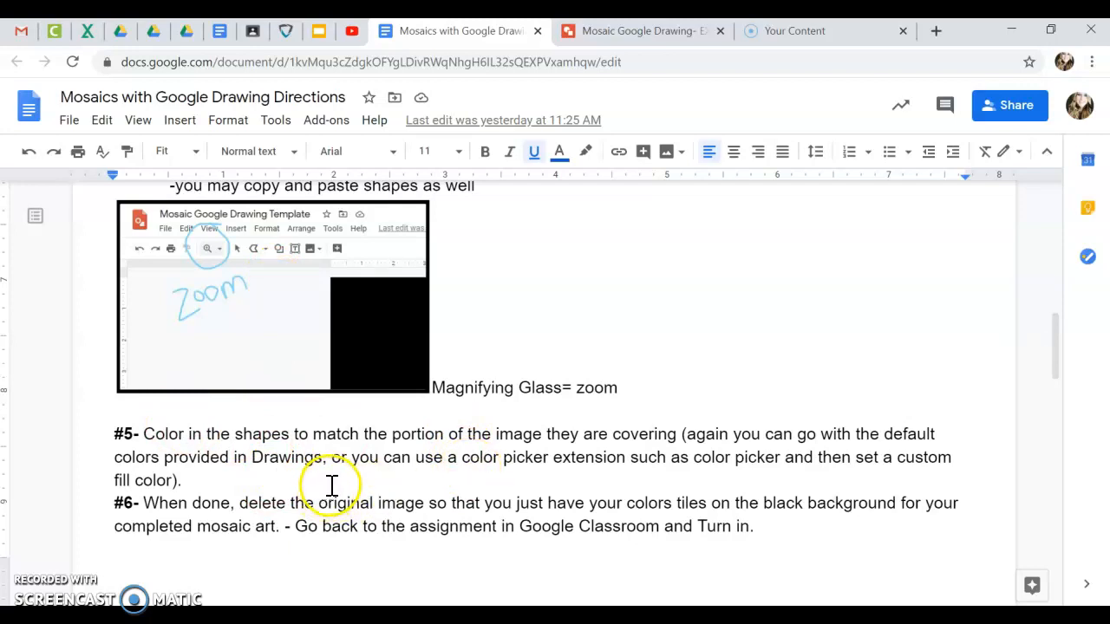
scroll(332, 486, "down", 1)
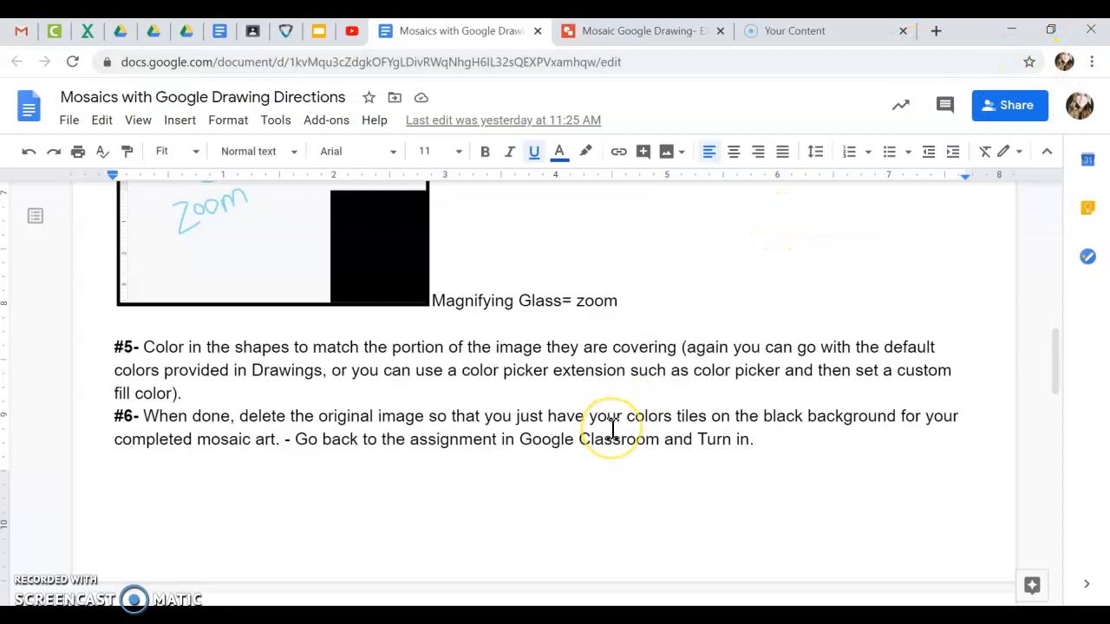
left_click(632, 33)
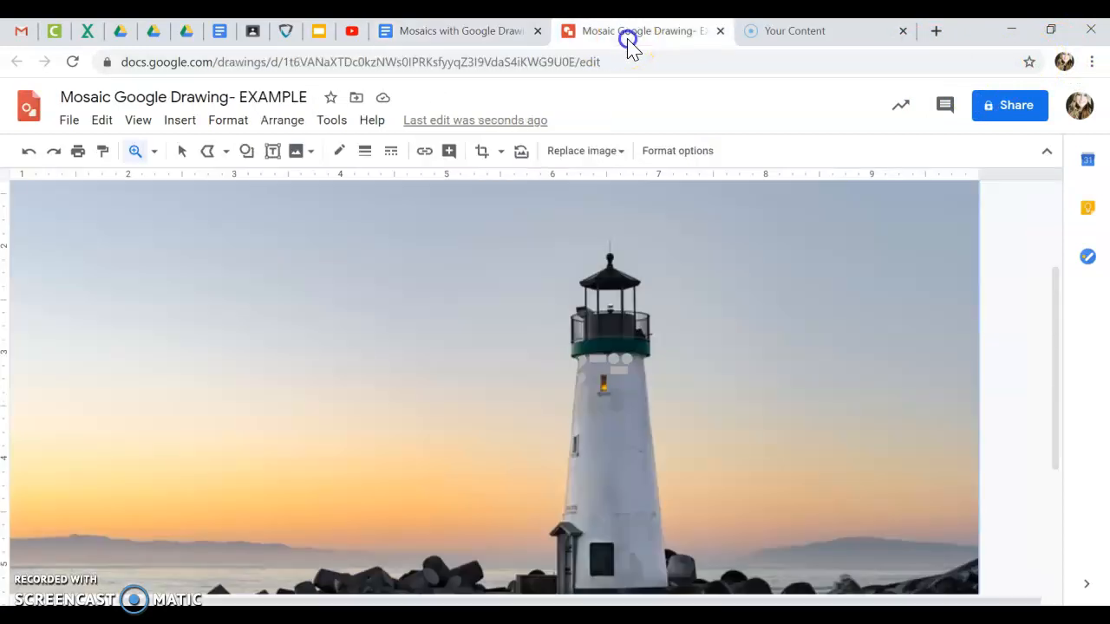
Apply the custom fill colour #b2afafff to the upper gray rectangle just below the tower's green band
left_click(607, 438)
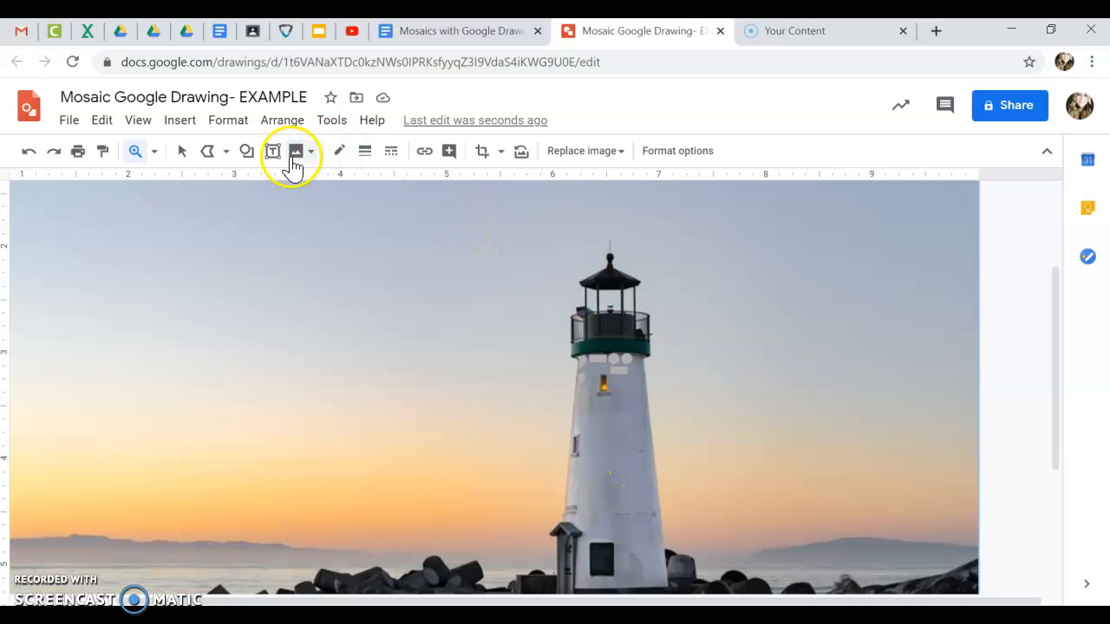
left_click(182, 153)
left_click(607, 359)
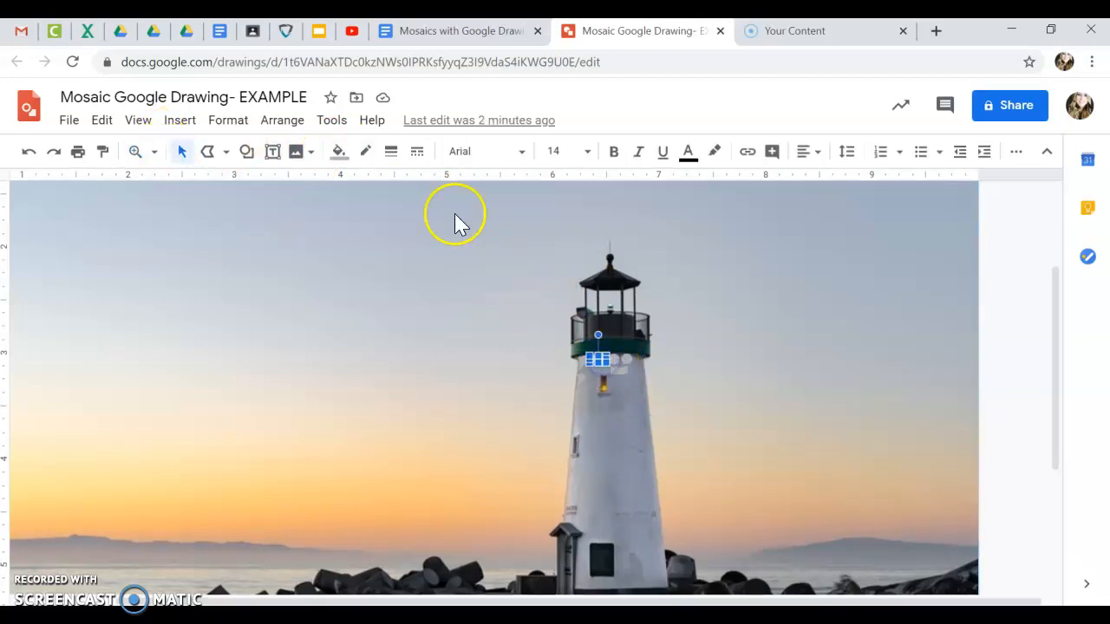
left_click(339, 152)
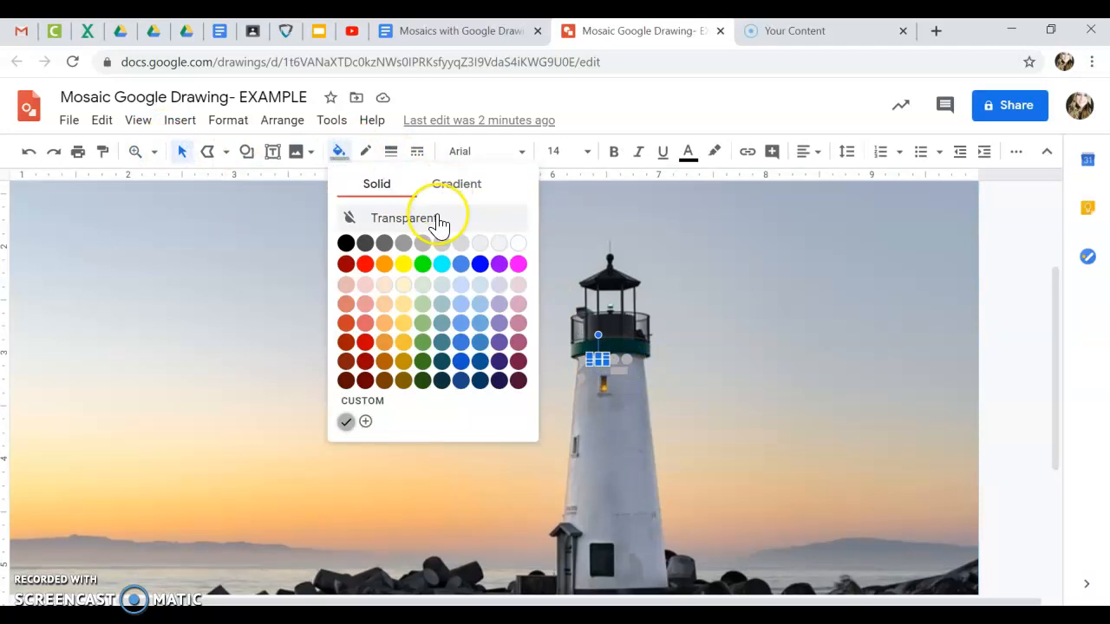
left_click(365, 420)
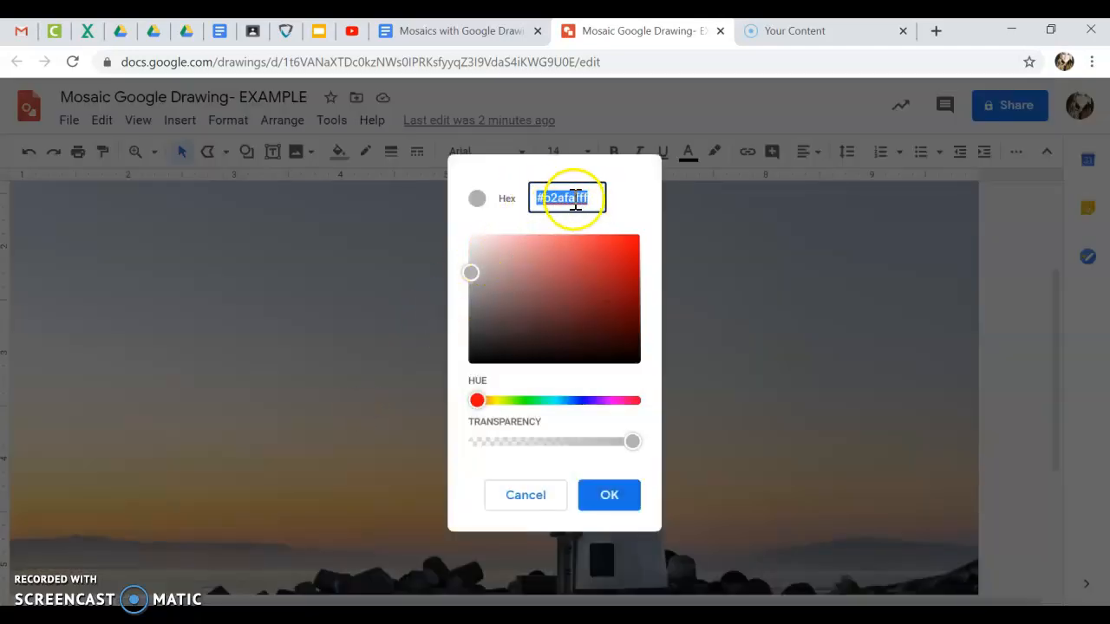
left_click(598, 495)
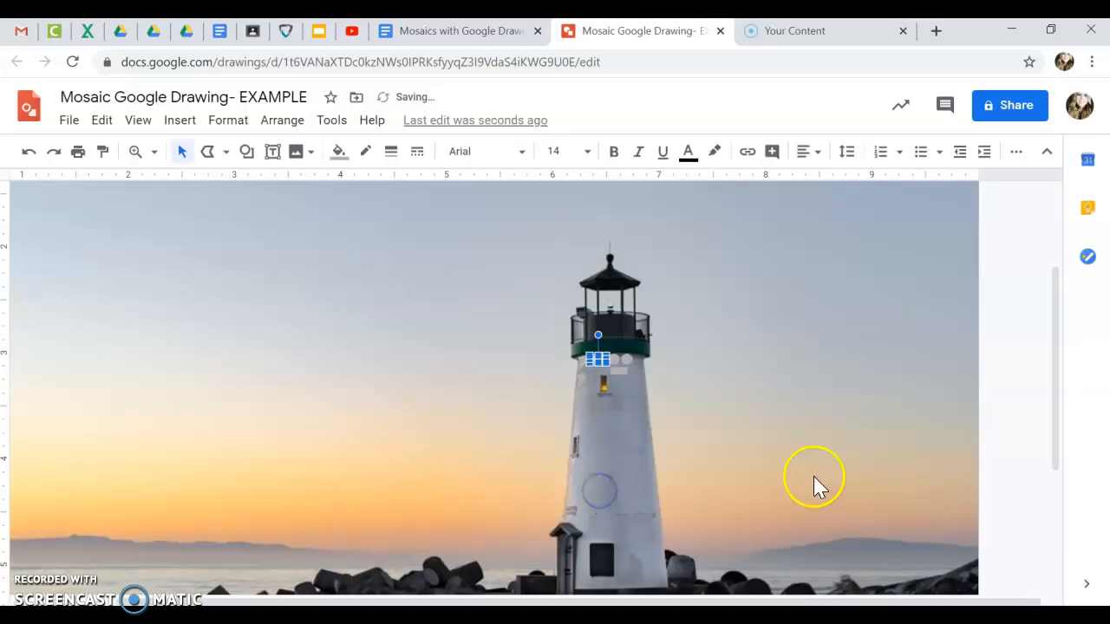
Fit the drawing in view and zoom in closely on the dark rocks along the shore
left_click(619, 462)
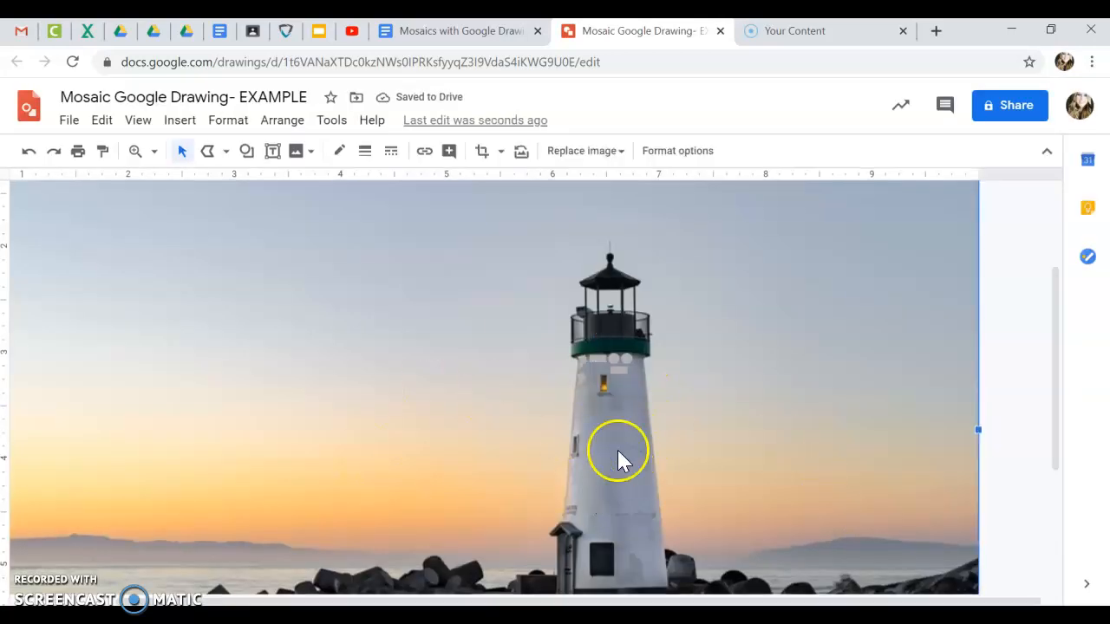
left_click_drag(599, 540, 503, 454)
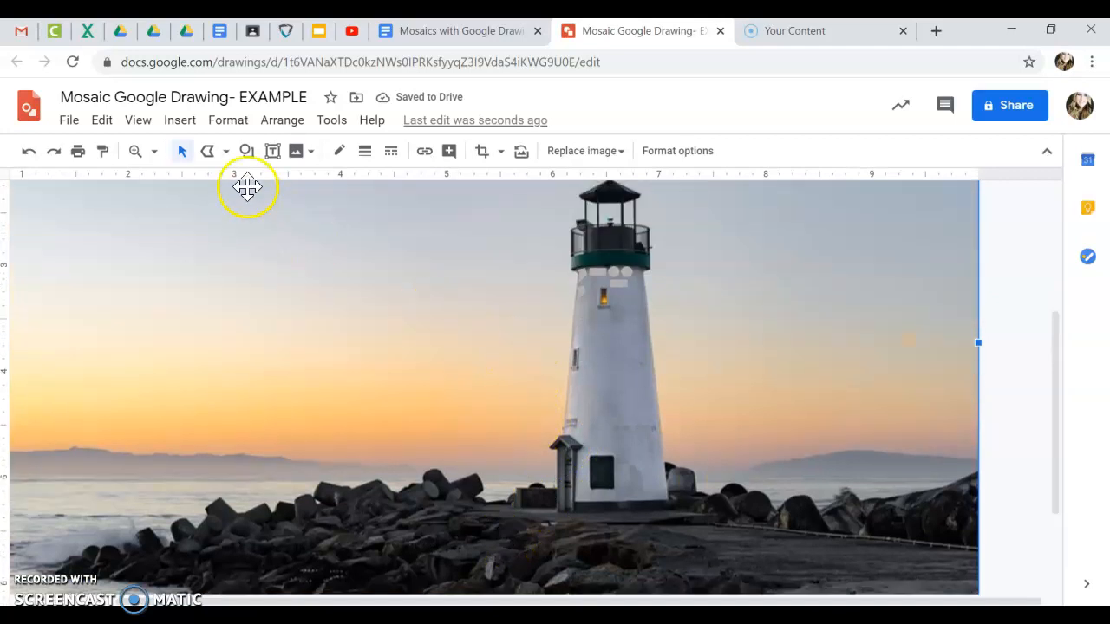
left_click(153, 153)
left_click(183, 184)
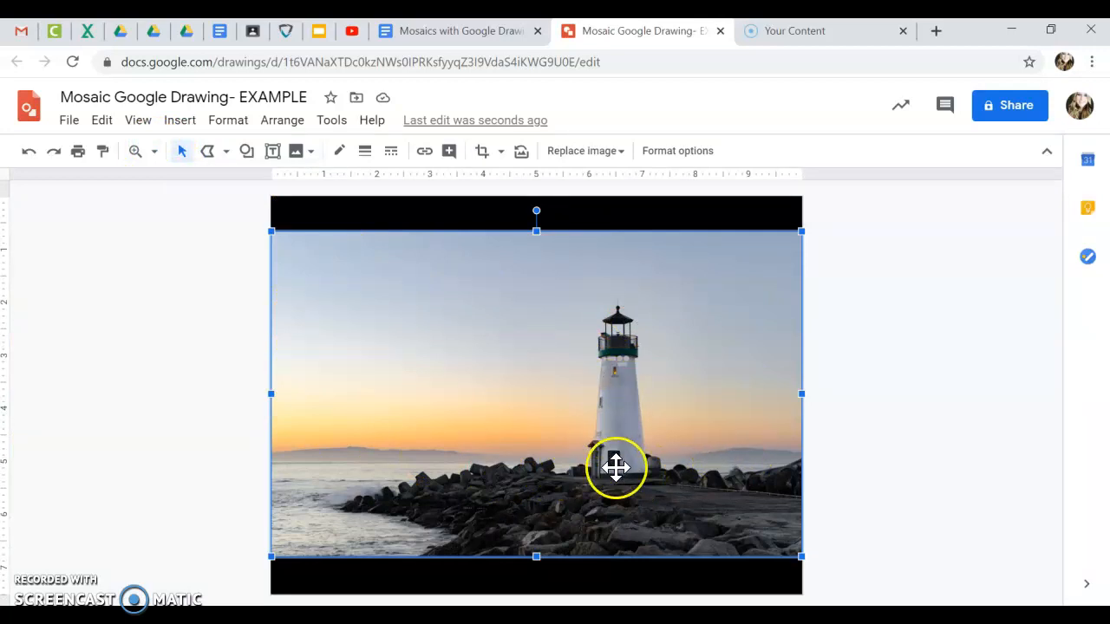
left_click(139, 153)
left_click(474, 473)
left_click(475, 475)
left_click(476, 479)
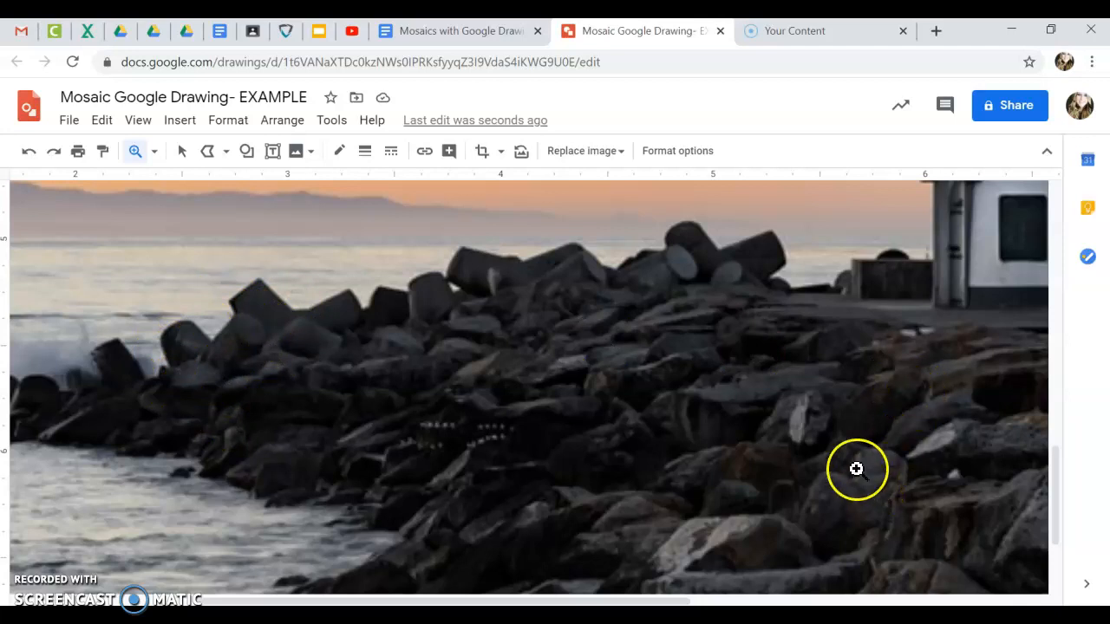
Examine the lighthouse up close from its base and doorway to the gray shapes, railing and roof
scroll(855, 467, "up", 1)
left_click_drag(612, 599, 867, 600)
scroll(548, 380, "up", 2)
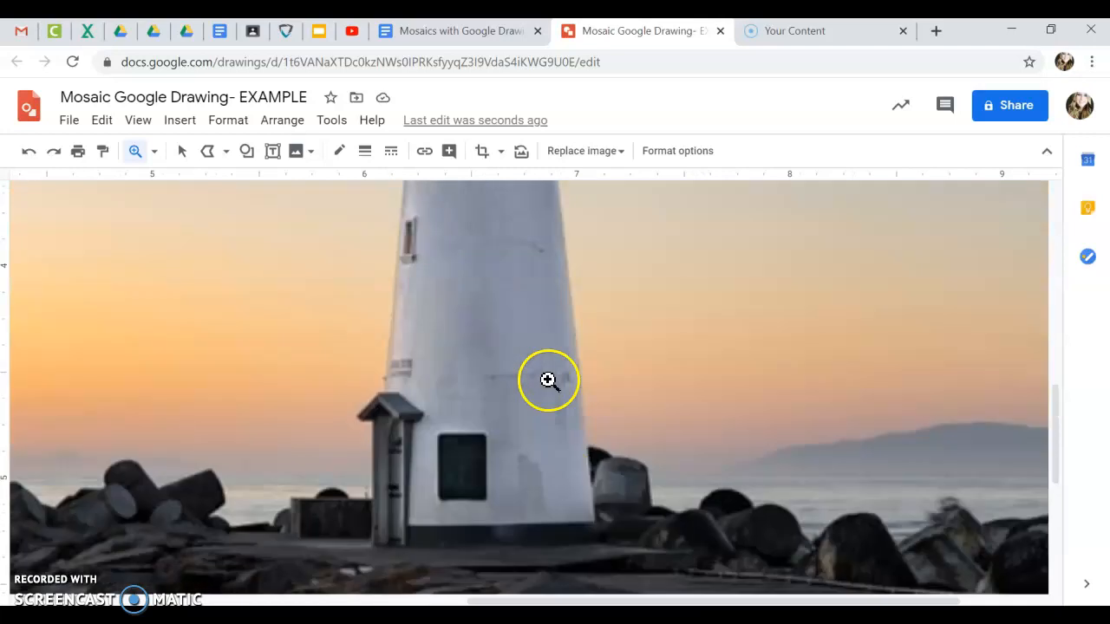
scroll(547, 386, "down", 1)
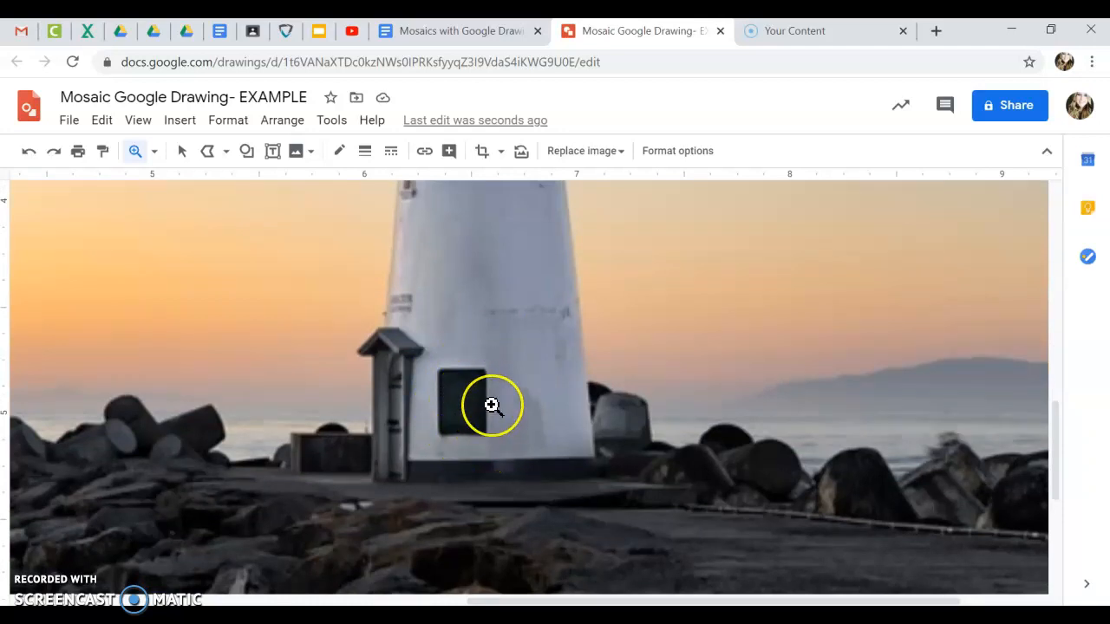
scroll(492, 405, "up", 5)
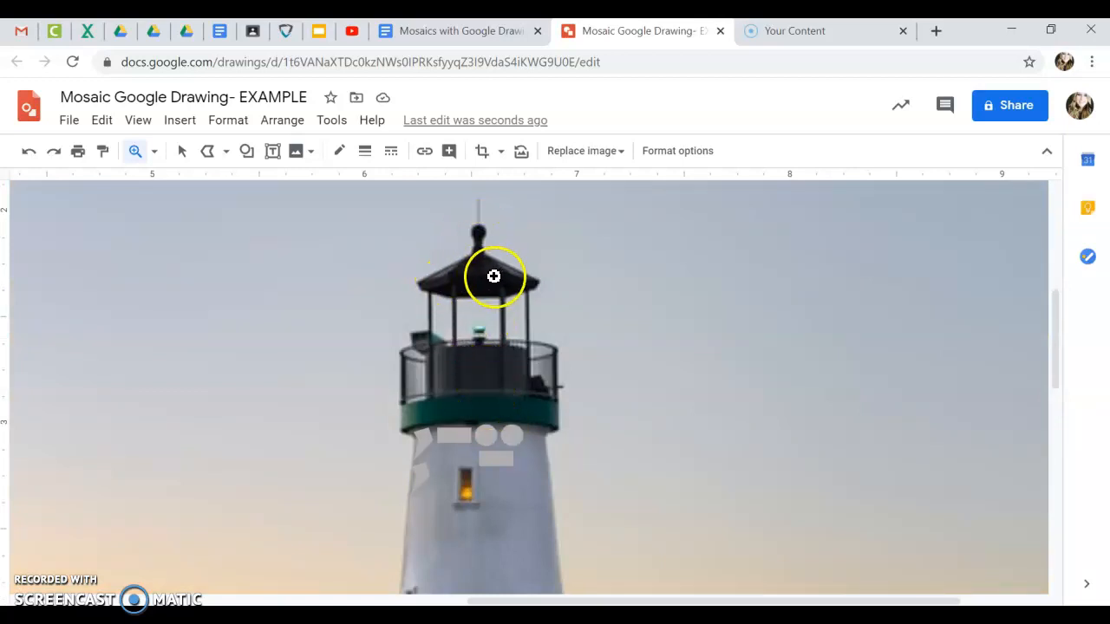
left_click(433, 346)
left_click(422, 349)
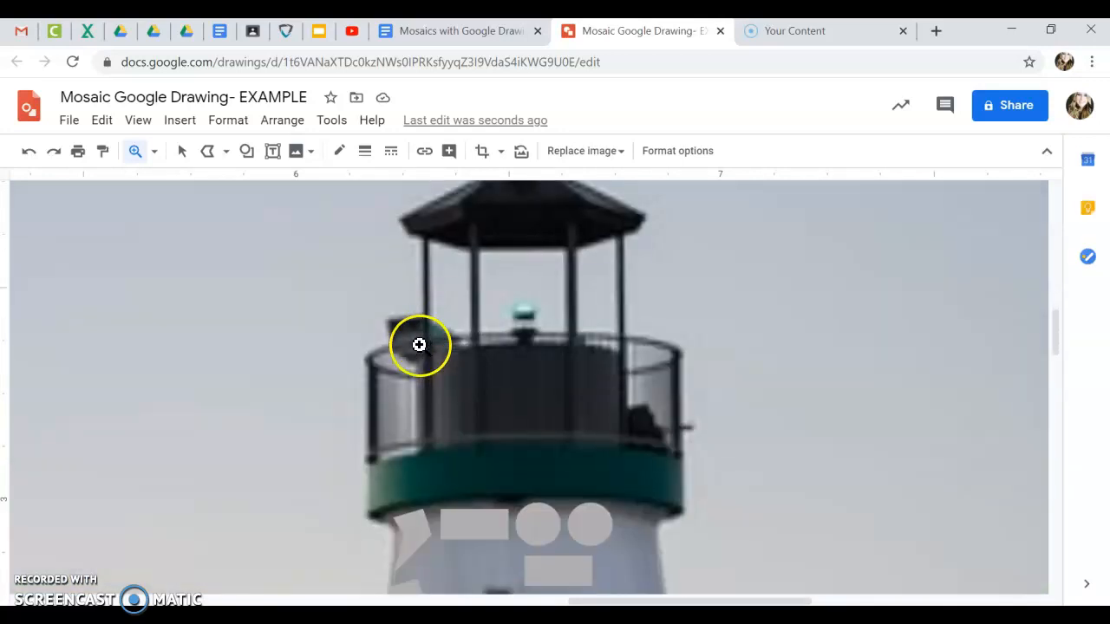
scroll(468, 376, "down", 2)
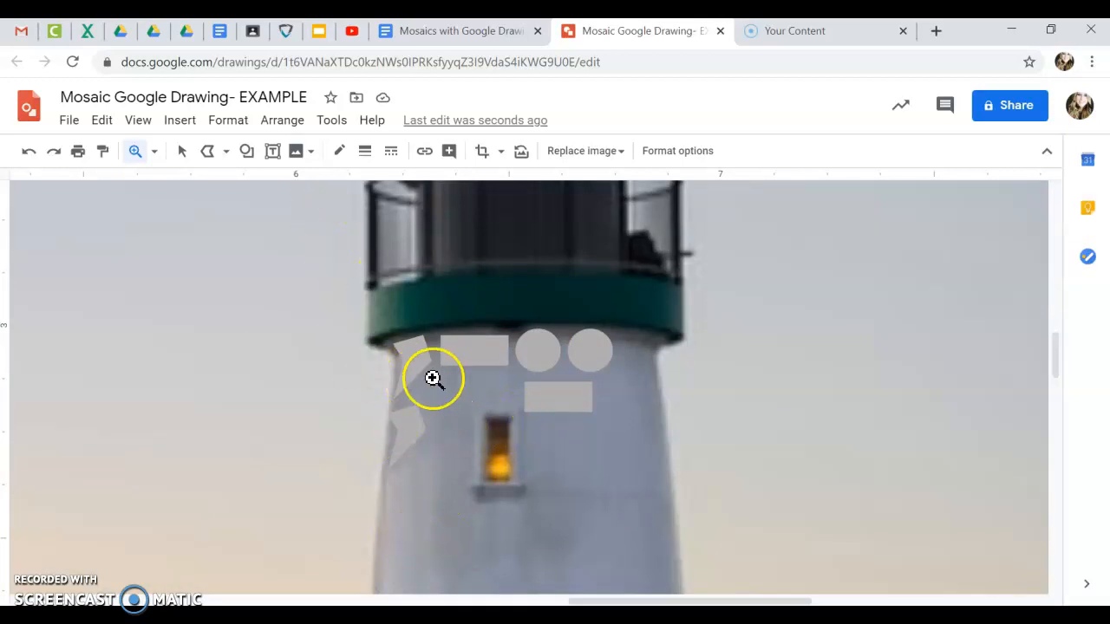
scroll(431, 391, "down", 2)
scroll(431, 391, "up", 3)
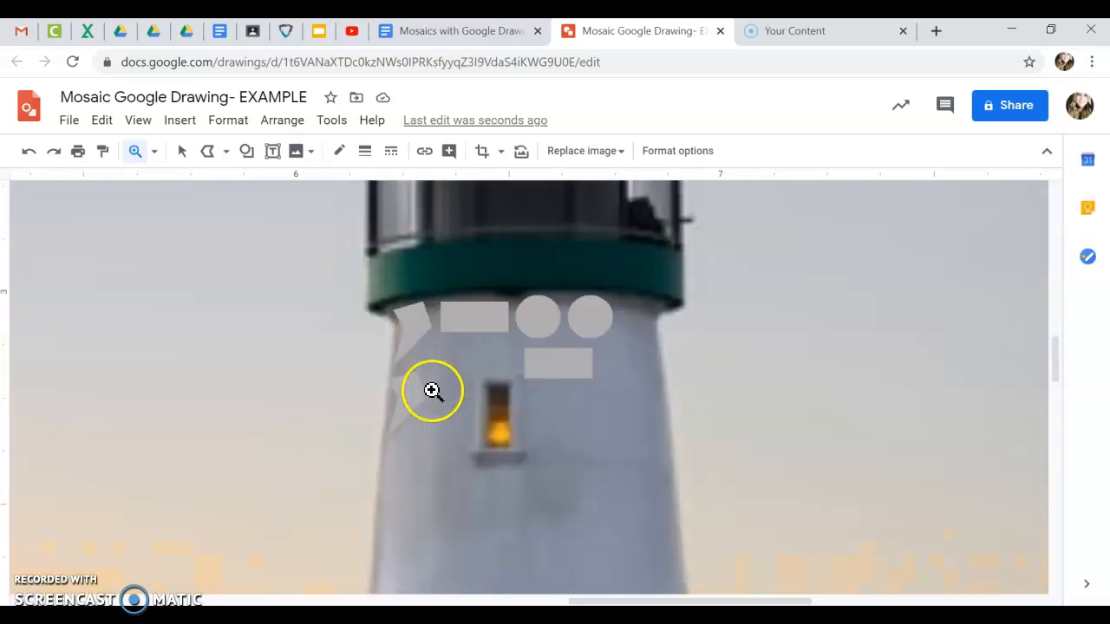
scroll(686, 320, "up", 3)
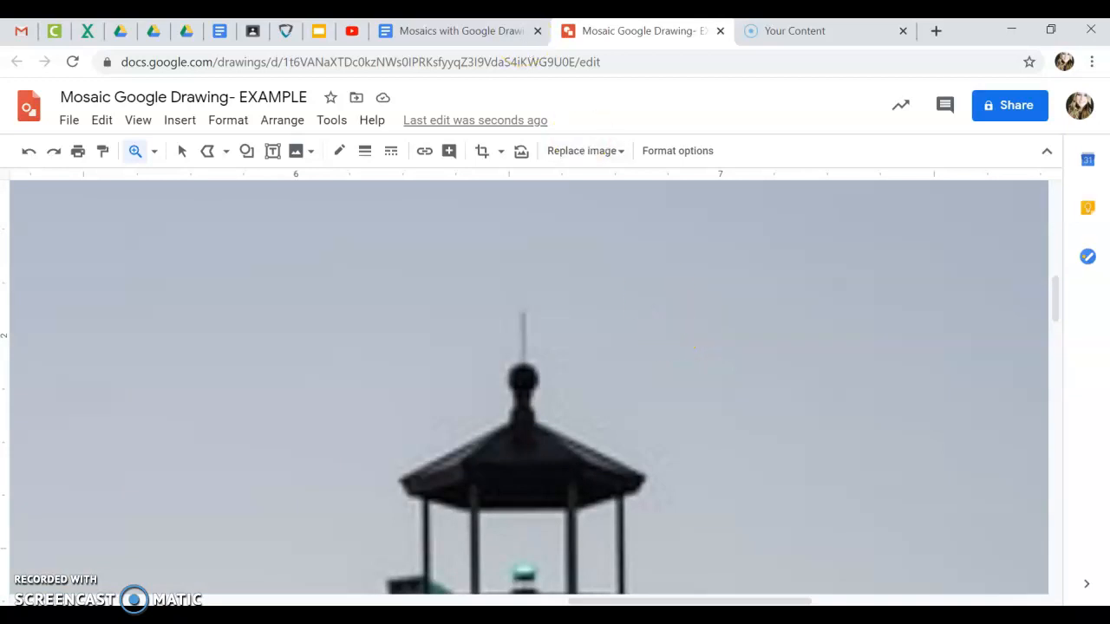
Check direction #6, the small-shapes criteria and the example mosaics in the directions document against the lighthouse photo
left_click(460, 31)
scroll(402, 338, "down", 1)
scroll(401, 338, "down", 1)
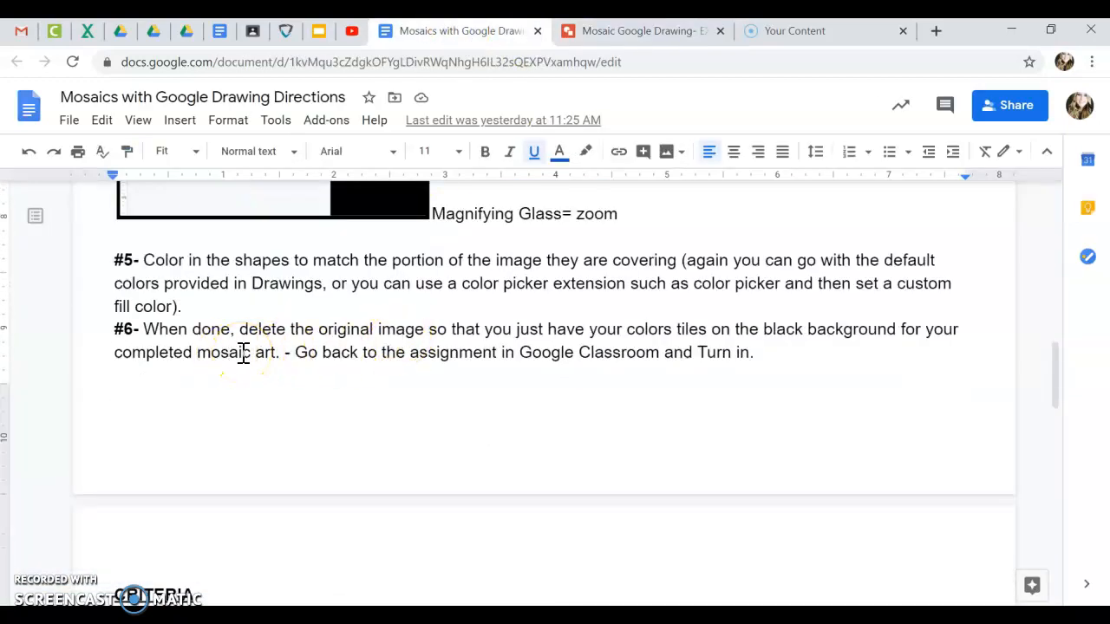
left_click(607, 32)
scroll(432, 304, "down", 10)
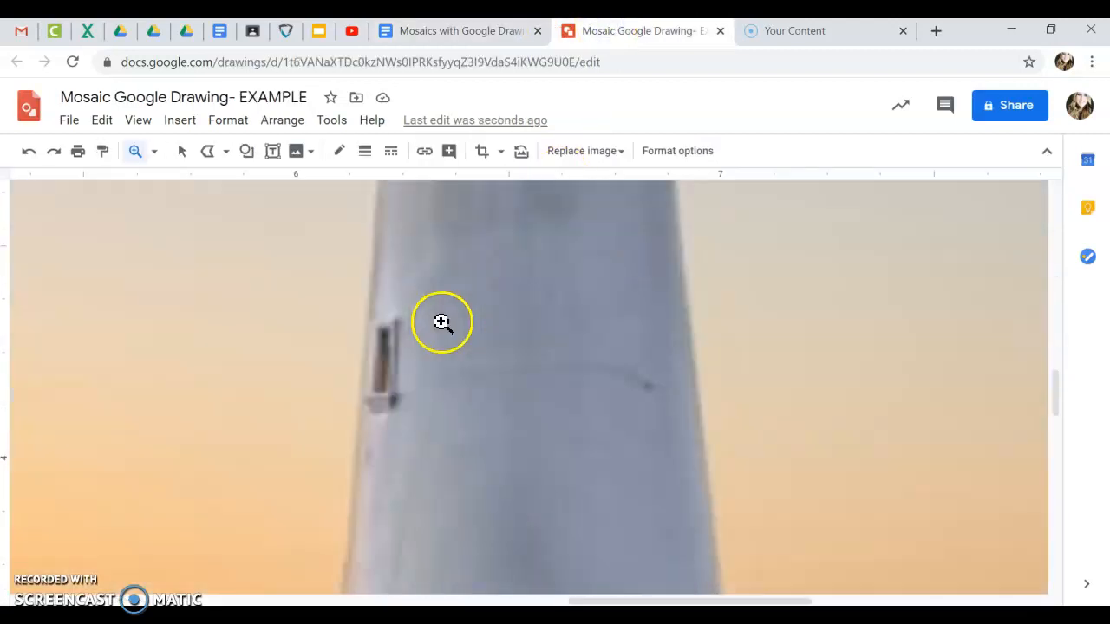
left_click(434, 31)
scroll(286, 266, "down", 8)
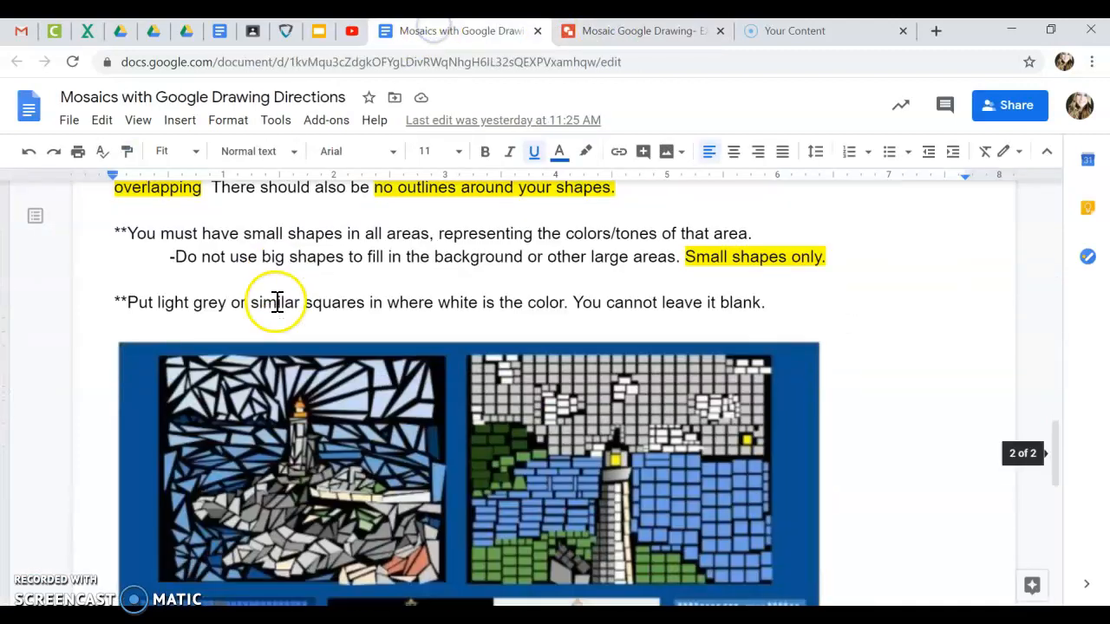
scroll(278, 303, "up", 1)
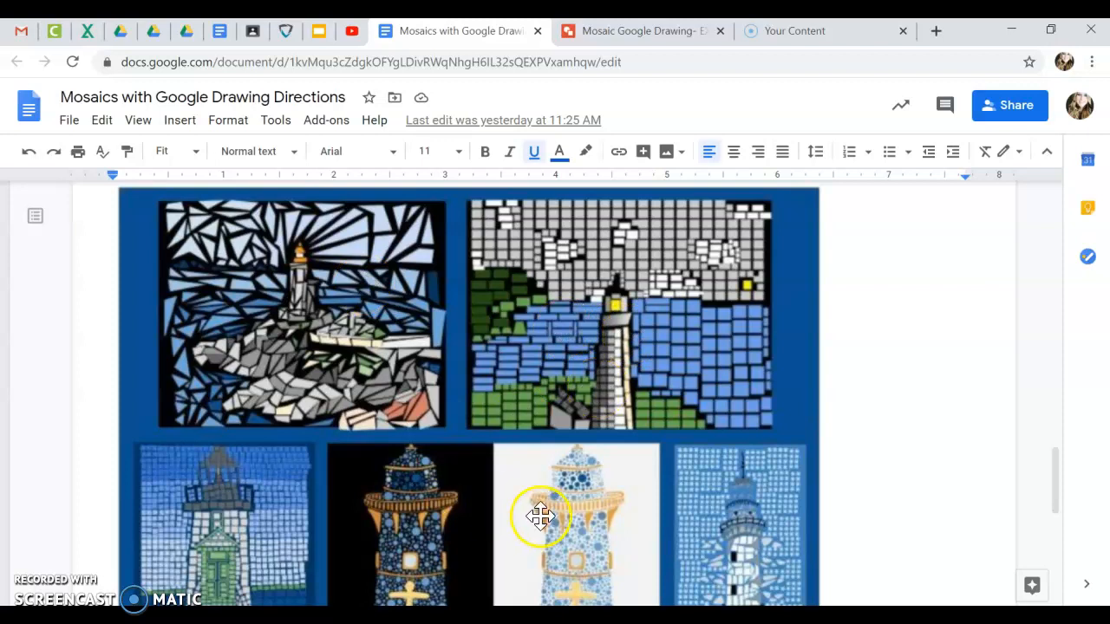
left_click(614, 31)
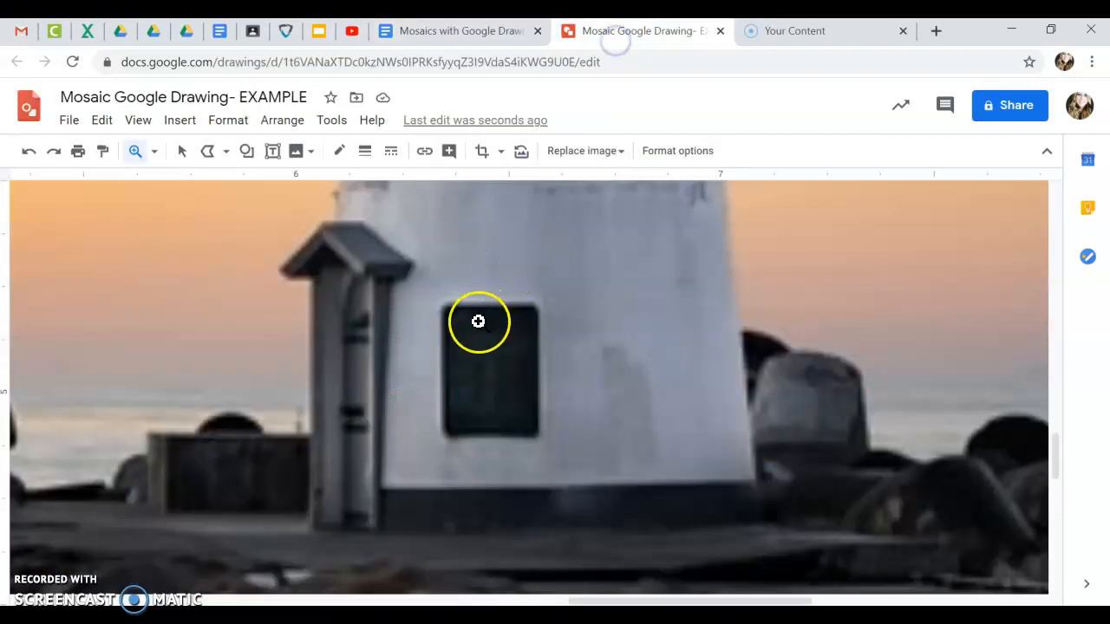
Fit the drawing in view and delete the lighthouse photo, leaving only the gray shapes on the black background
left_click(180, 158)
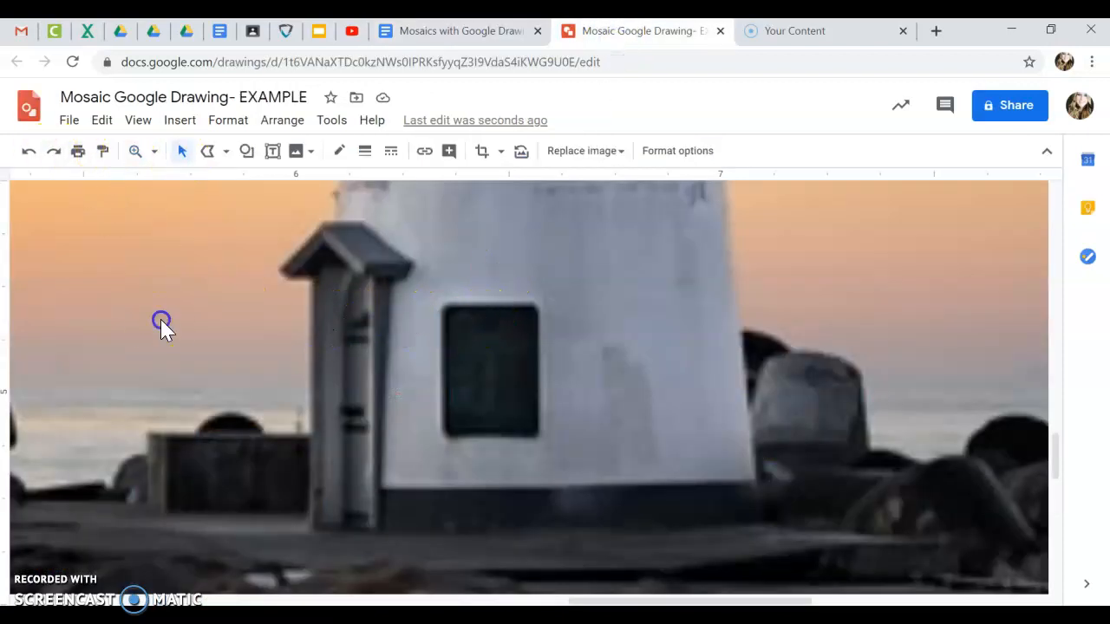
left_click(153, 152)
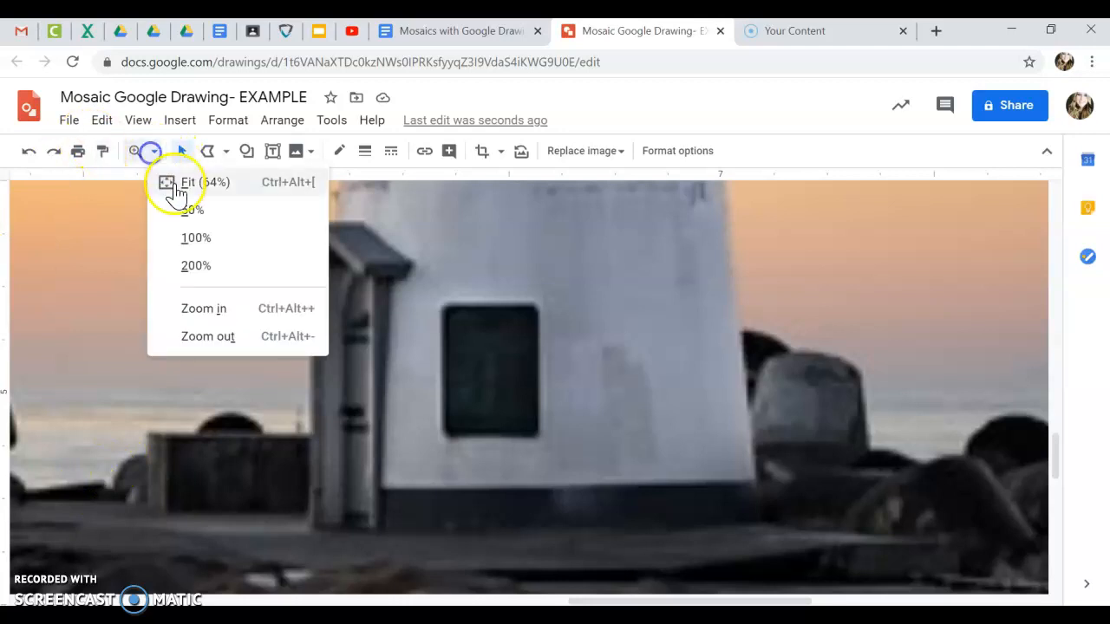
left_click(177, 191)
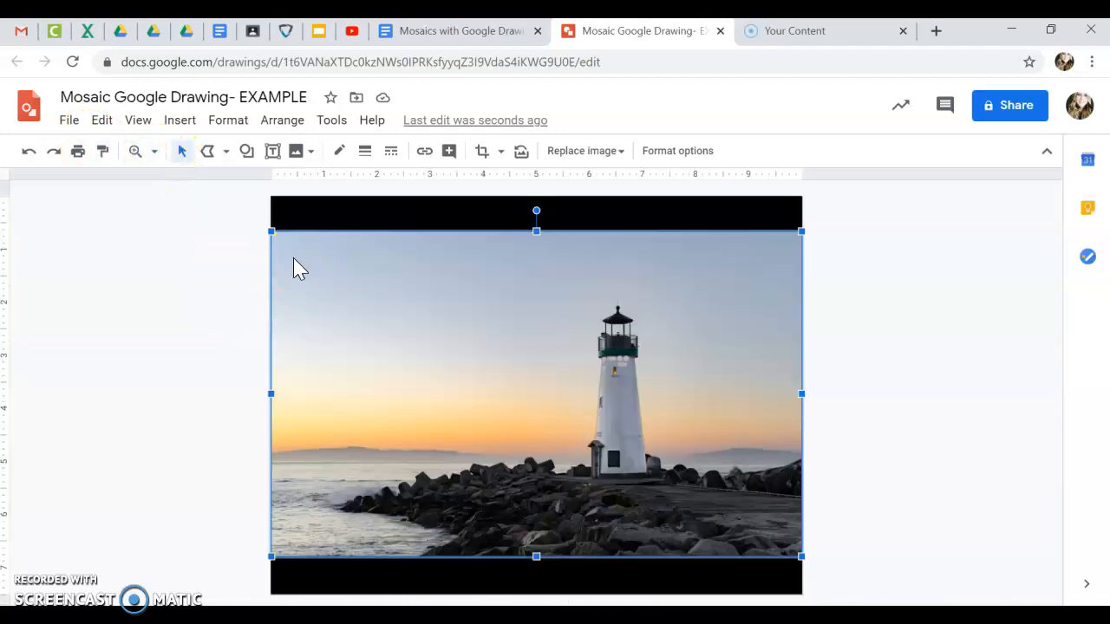
key("Delete")
left_click(595, 345)
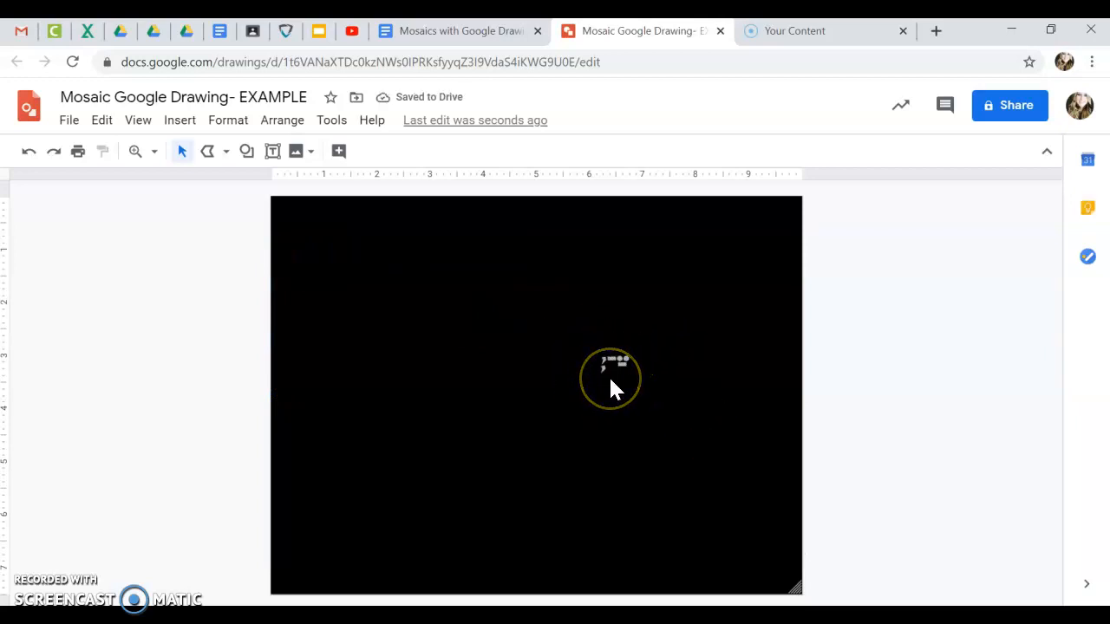
Switch to the Mosaics with Google Drawing Directions document and view the lower row of example lighthouse mosaics
left_click(459, 30)
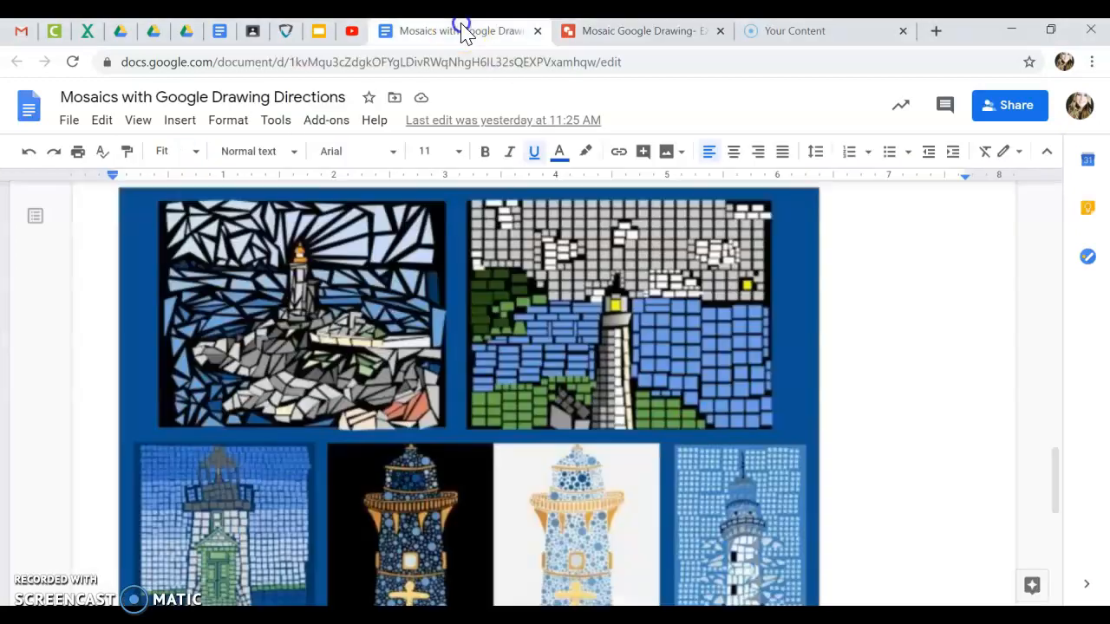
scroll(442, 385, "down", 2)
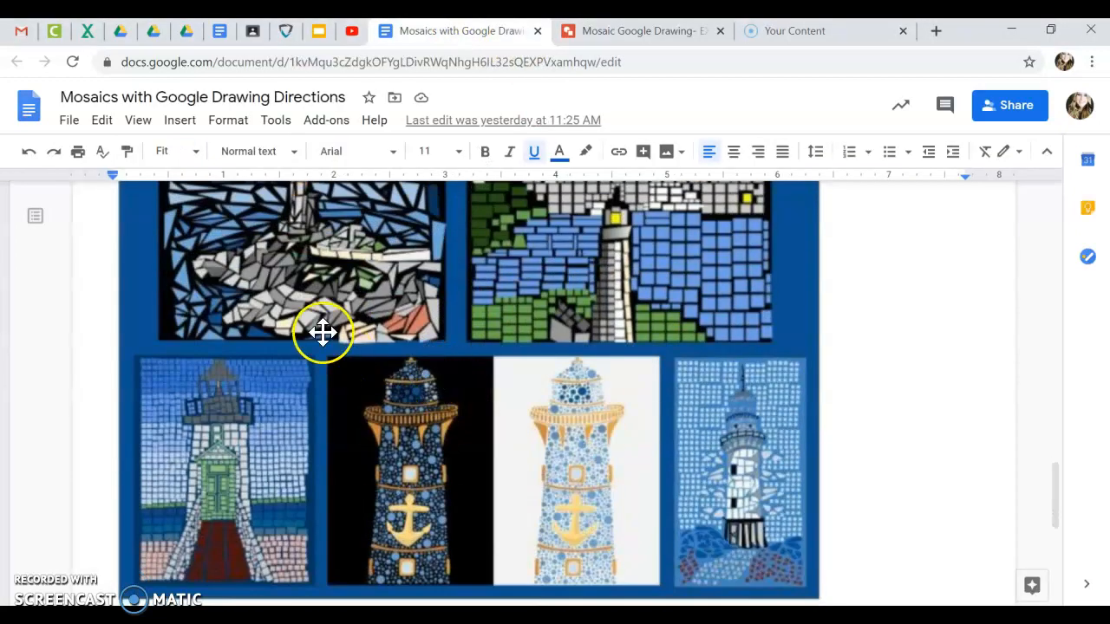
Switch to the Mosaic Google Drawing- EXAMPLE drawing and undo the deletion of the lighthouse photo
left_click(604, 32)
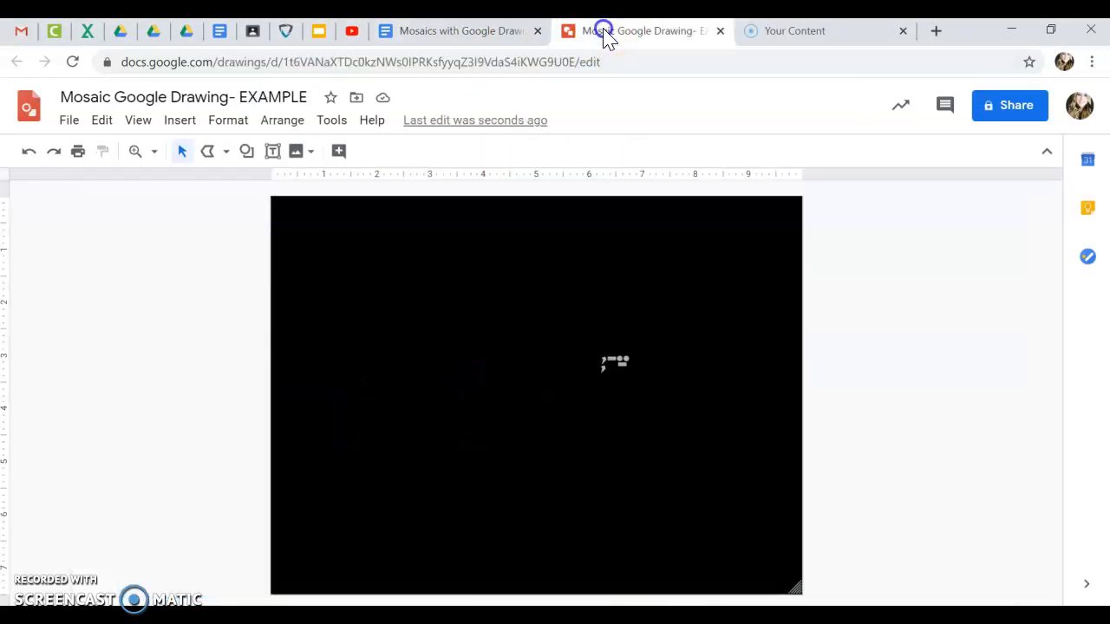
left_click(29, 151)
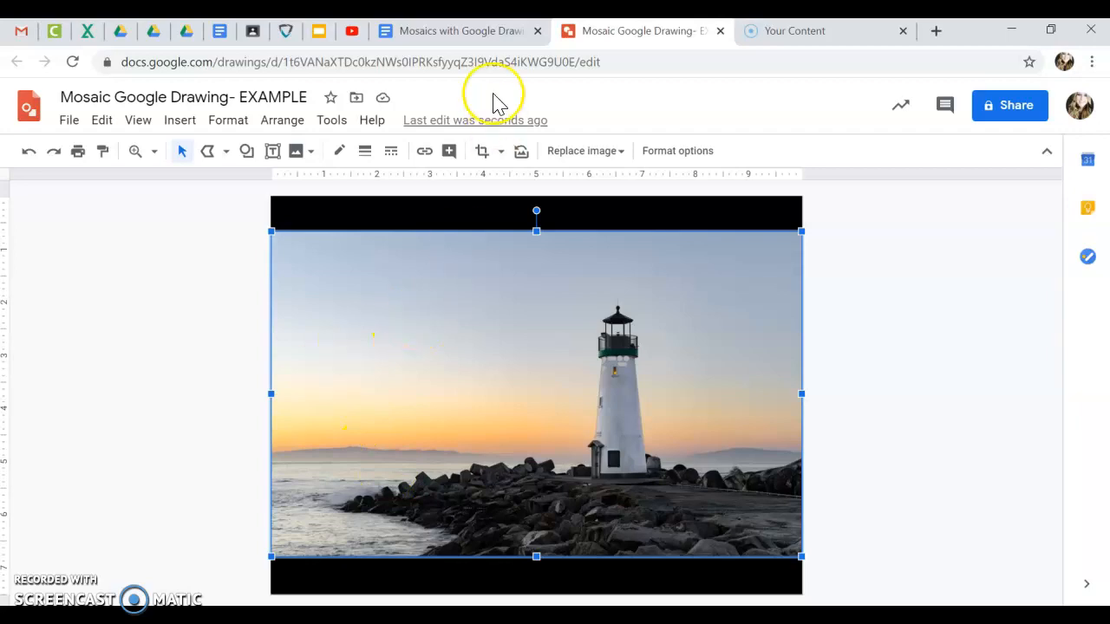
Switch to the Mosaics with Google Drawing Directions document and review the example mosaics and the CRITERIA section above them
left_click(464, 32)
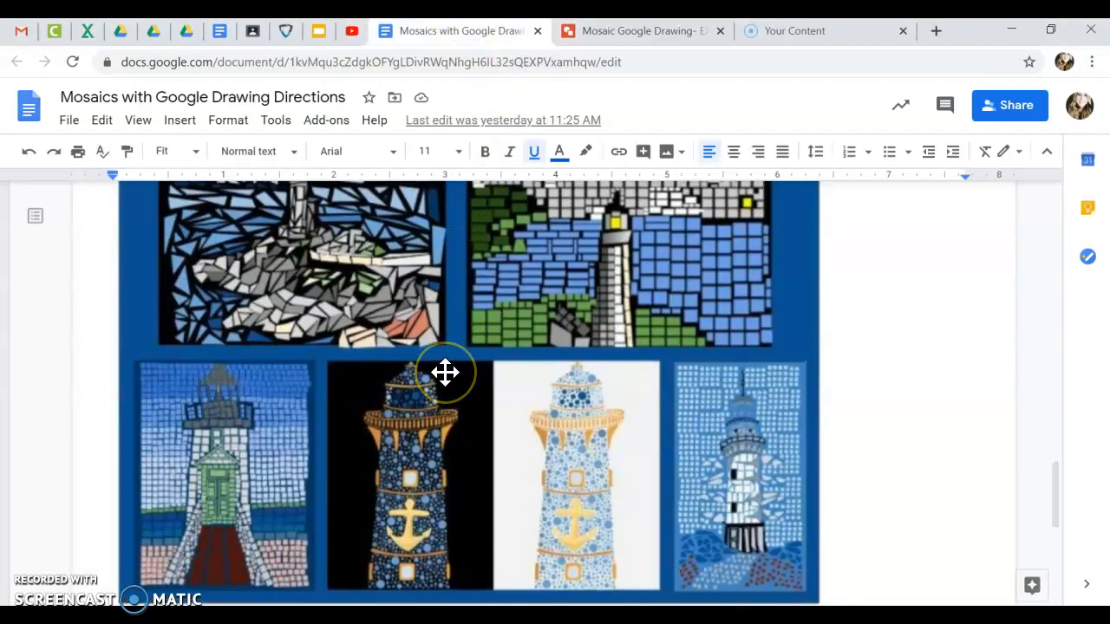
scroll(445, 373, "down", 4)
scroll(445, 373, "up", 5)
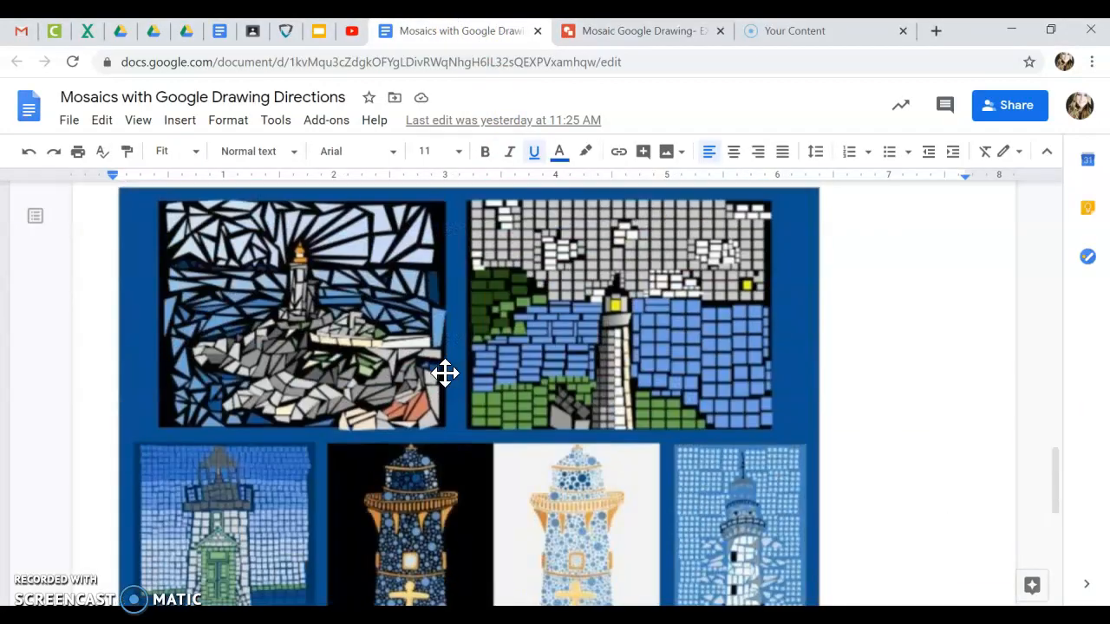
scroll(445, 373, "up", 3)
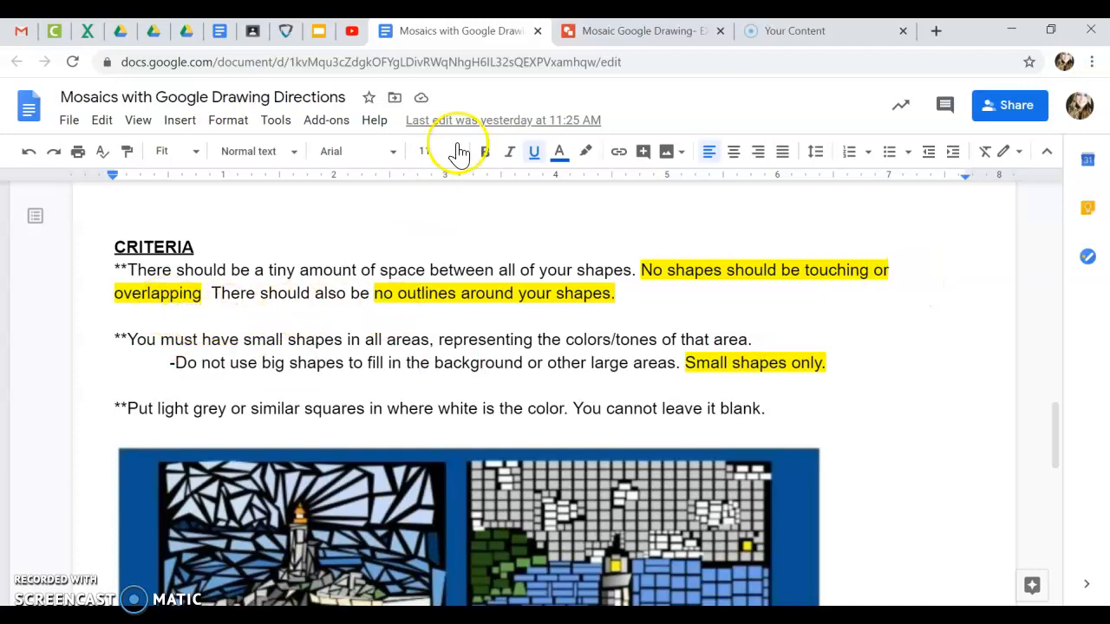
In the Mosaic Google Drawing- EXAMPLE drawing, draw a small rectangle on the white tower beside the lit window
left_click(583, 33)
left_click(136, 151)
left_click(619, 350)
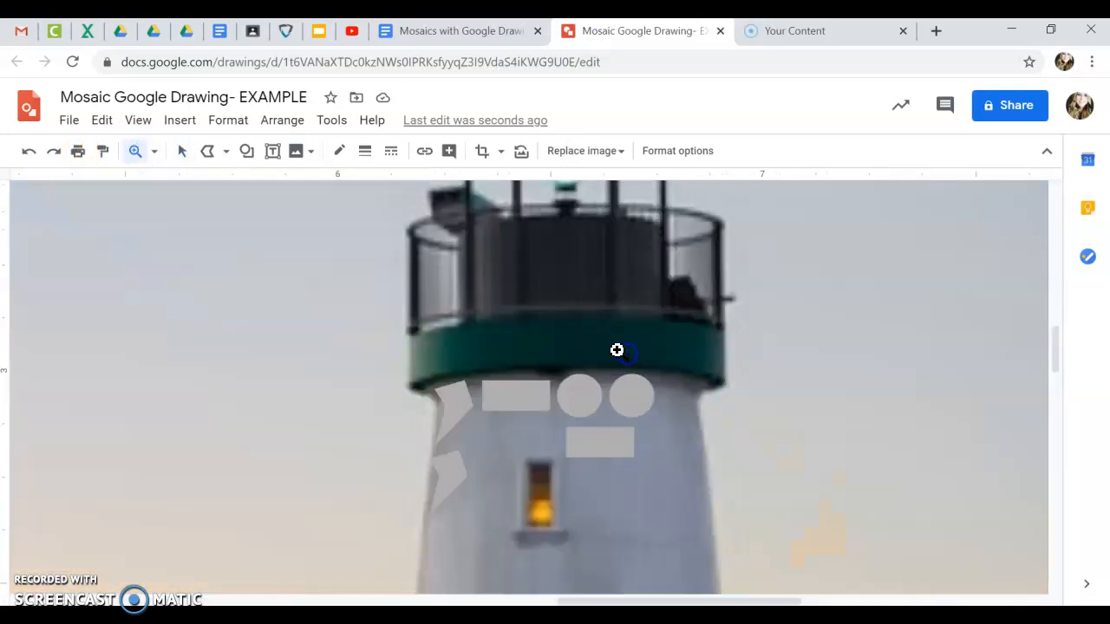
left_click(246, 150)
mouse_move(303, 197)
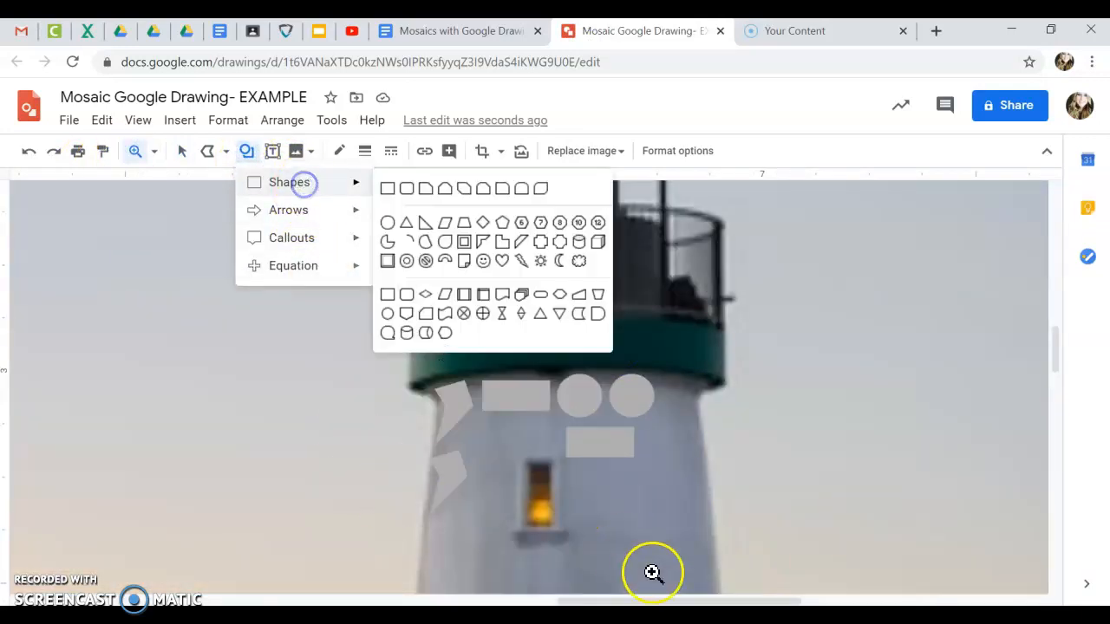
left_click(379, 193)
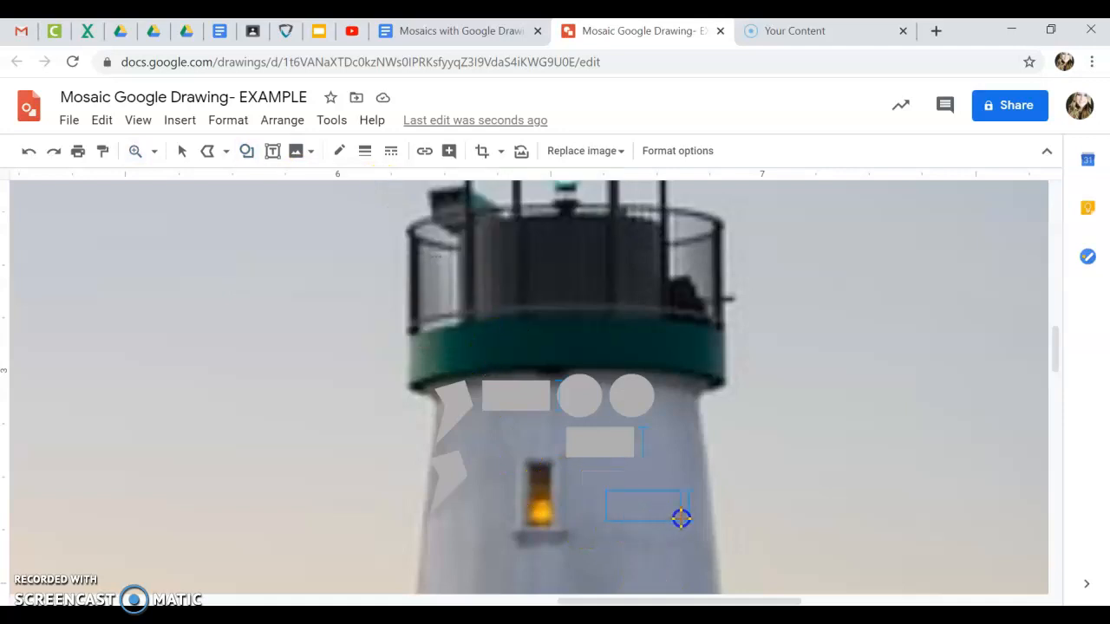
left_click_drag(679, 541, 679, 541)
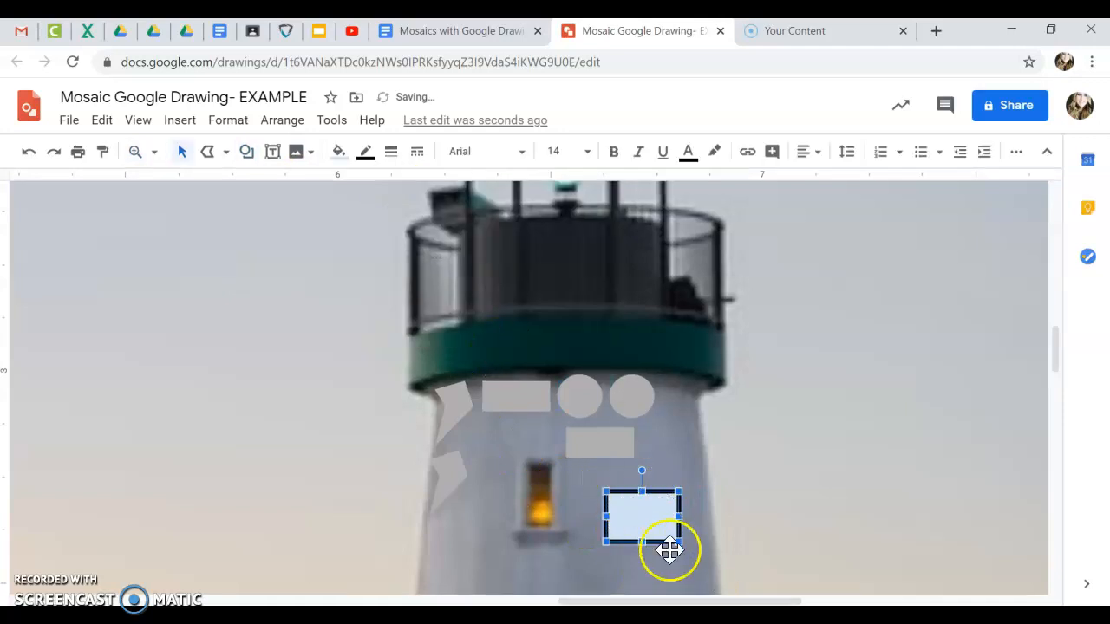
Give the new rectangle a transparent border and a light gray fill, and shrink it to a small, nearly square tile
left_click(366, 165)
left_click(375, 184)
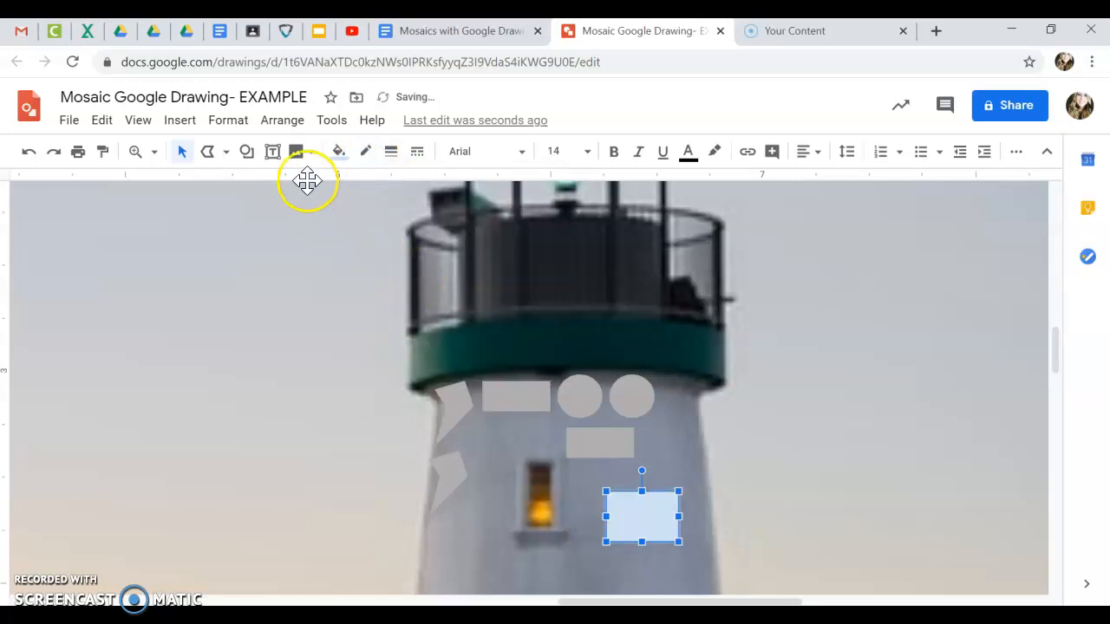
left_click(338, 153)
left_click(437, 241)
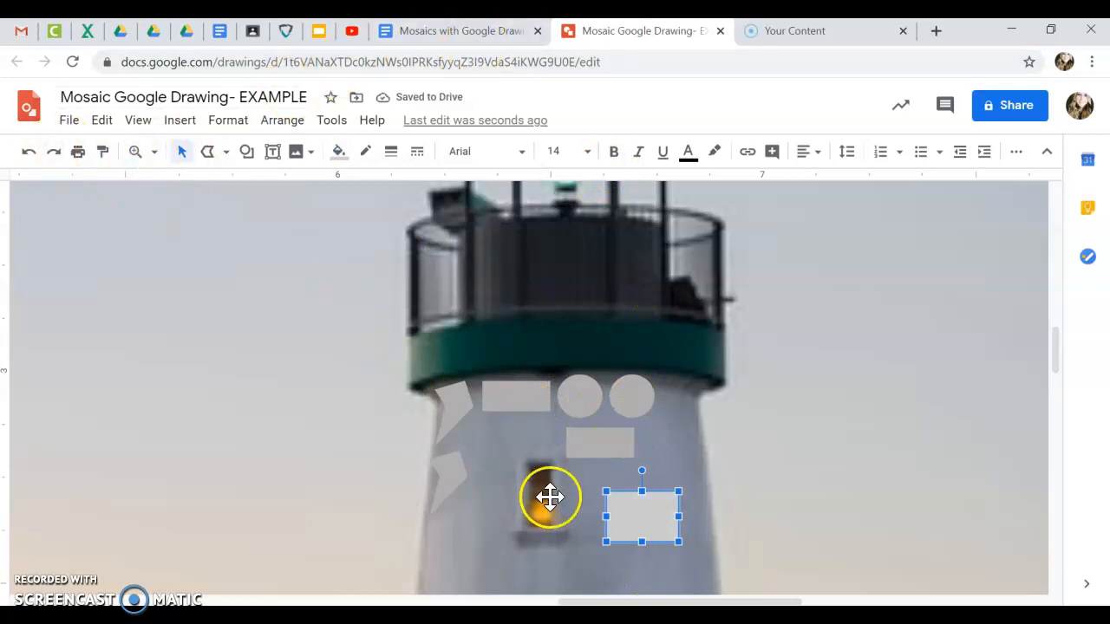
left_click_drag(678, 517, 638, 516)
left_click(652, 500)
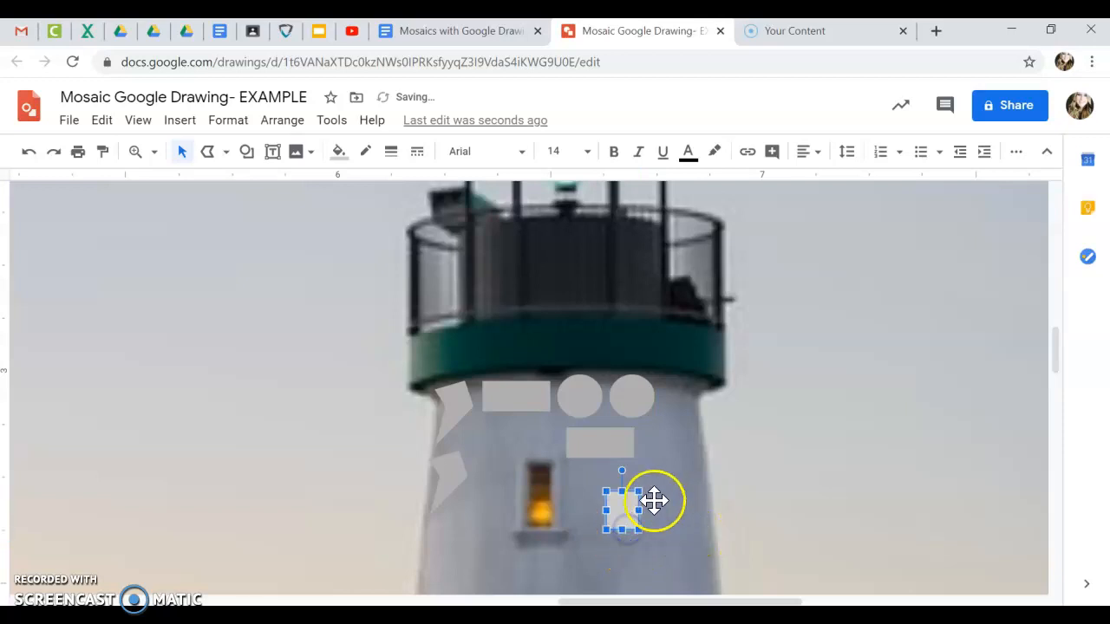
Check the criterion on light grey squares for white areas in the directions document, along with the example lighthouse mosaics
left_click(438, 35)
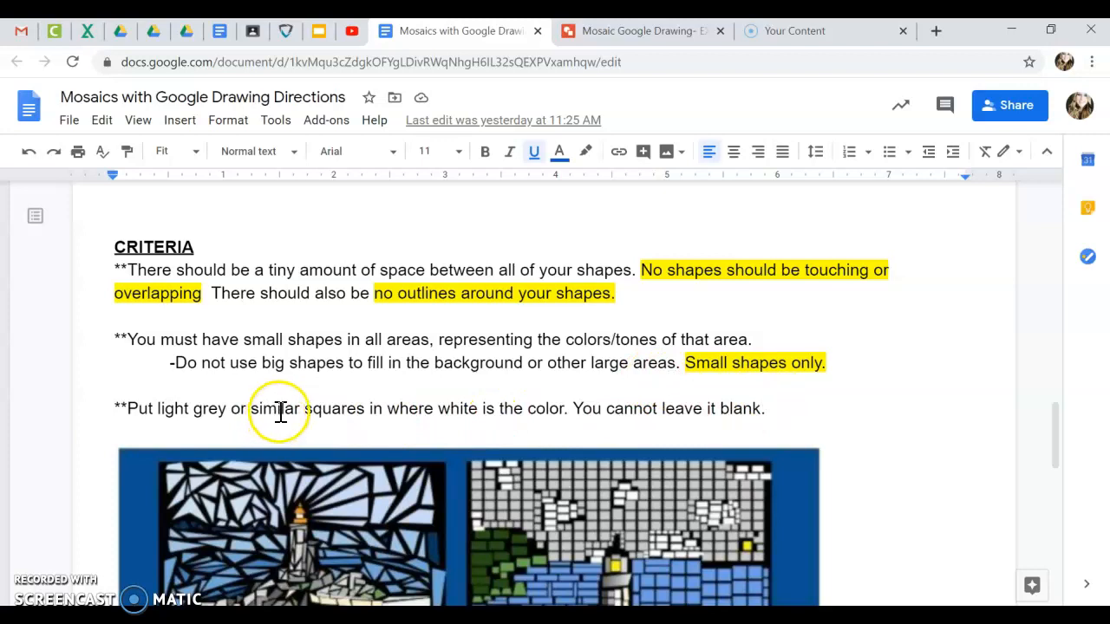
scroll(191, 384, "down", 1)
scroll(179, 347, "down", 1)
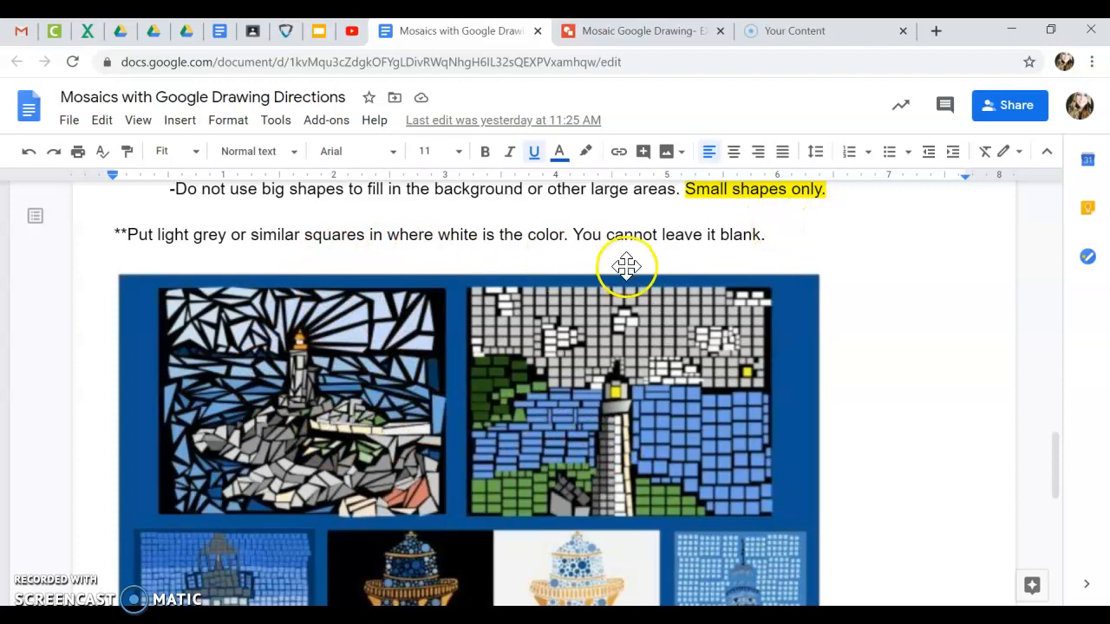
scroll(624, 265, "down", 3)
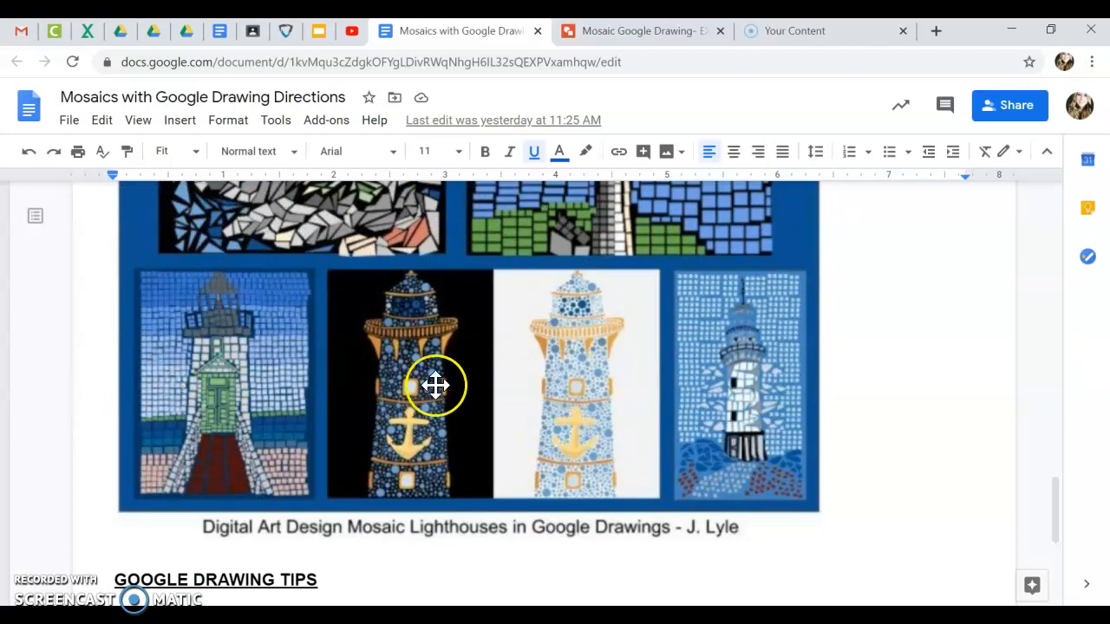
Return to the mosaic drawing, fit the whole canvas in view and deselect the lighthouse photo
left_click(676, 30)
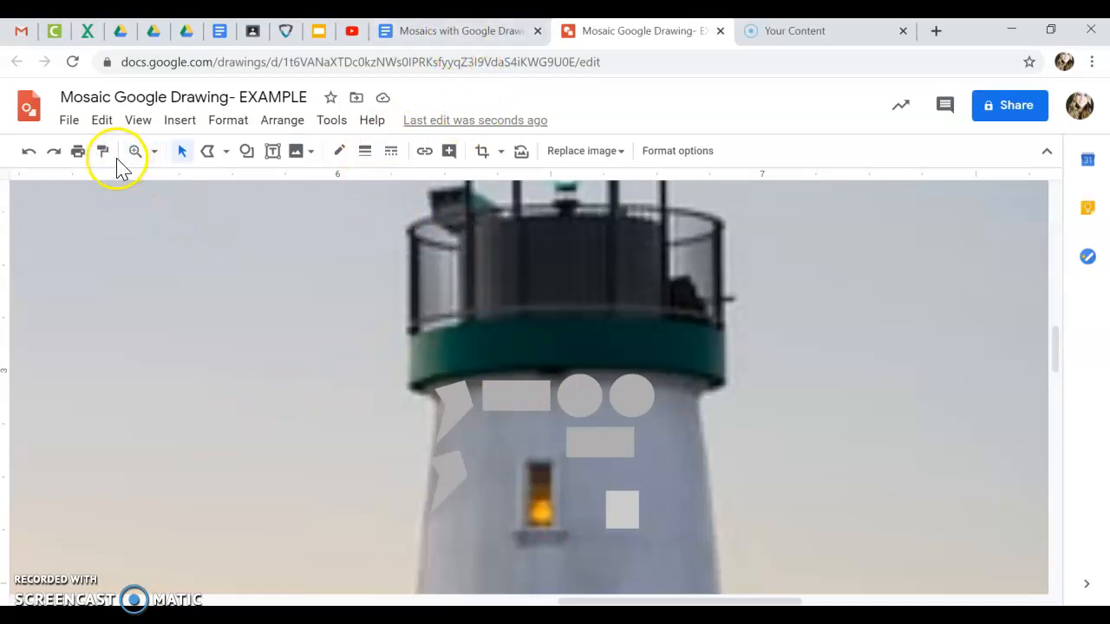
left_click(154, 152)
left_click(171, 183)
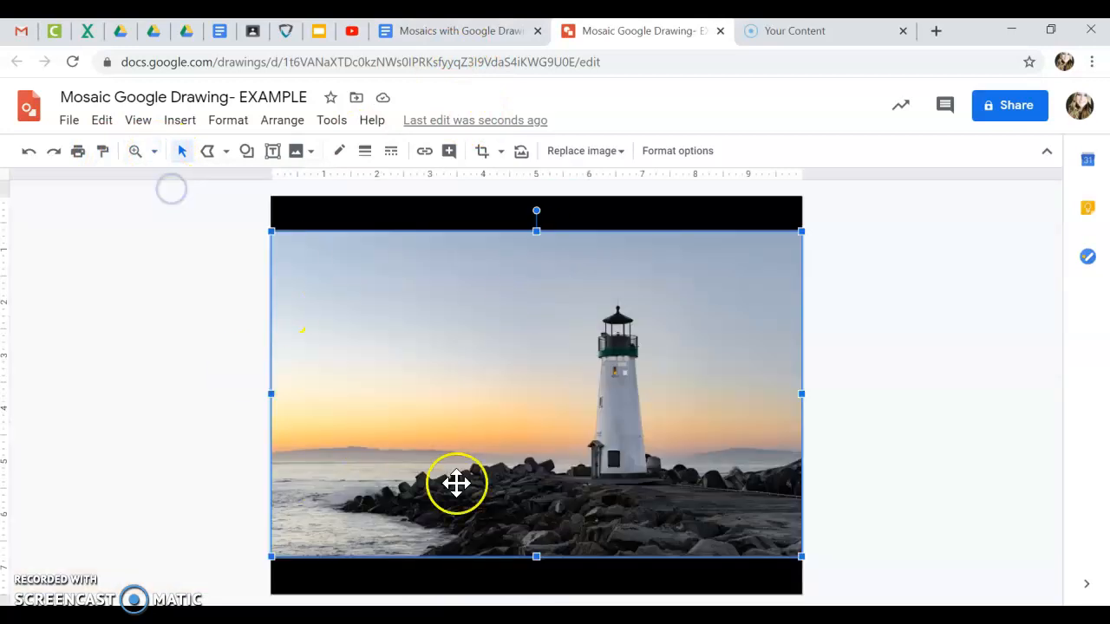
left_click(425, 224)
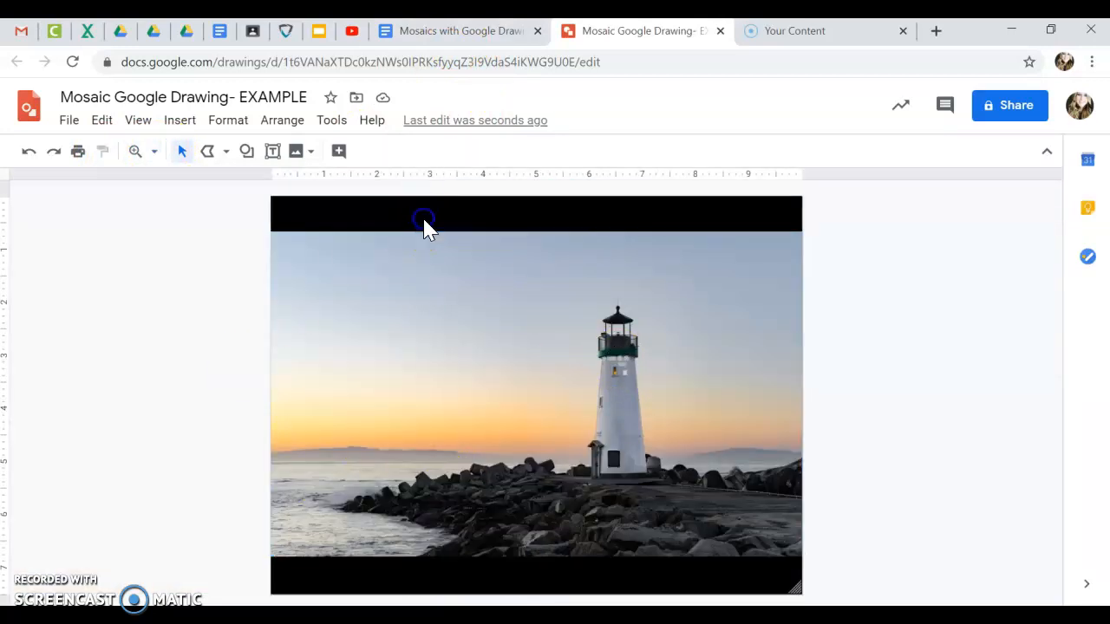
Review the directions document from the Google Drawing tips back through direction #4 to the basic steps at its beginning
left_click(444, 31)
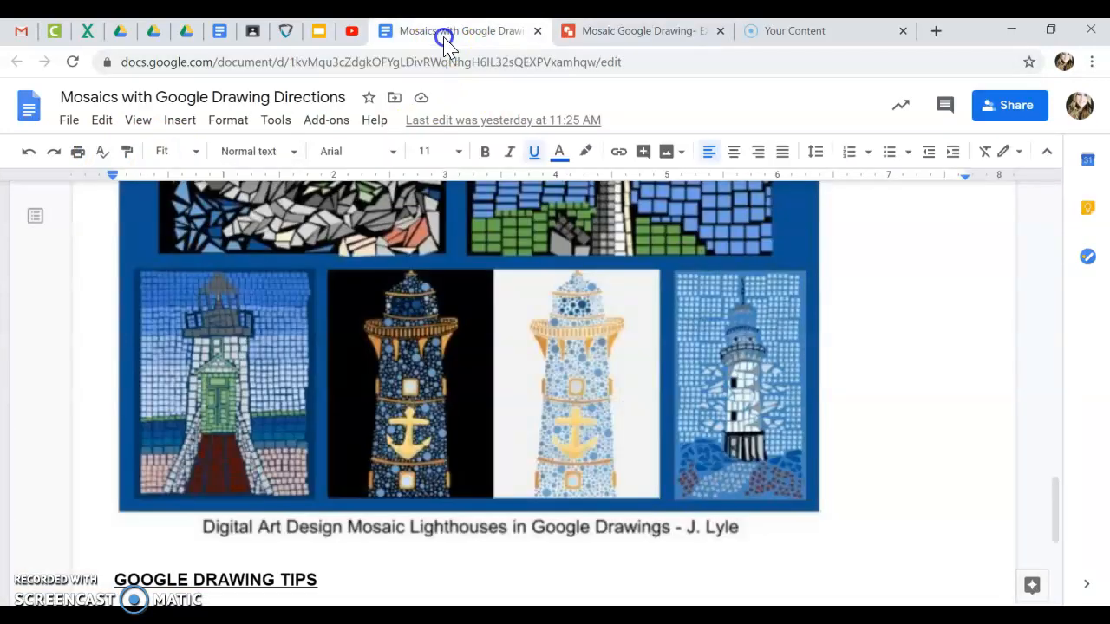
scroll(358, 333, "down", 4)
scroll(358, 333, "up", 15)
scroll(358, 333, "up", 10)
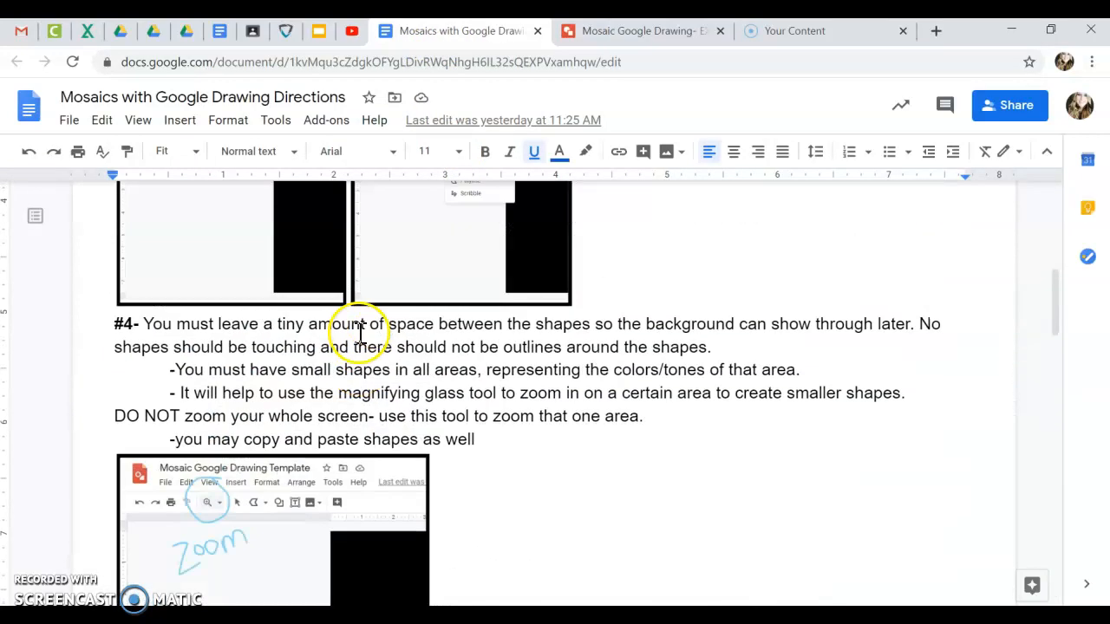
scroll(361, 333, "up", 3)
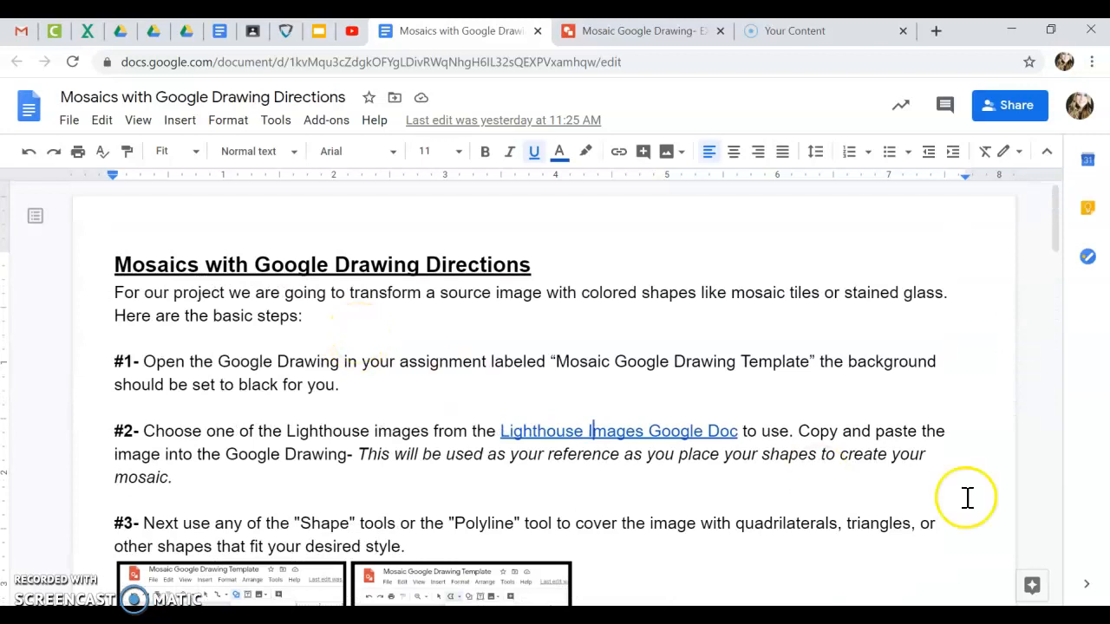